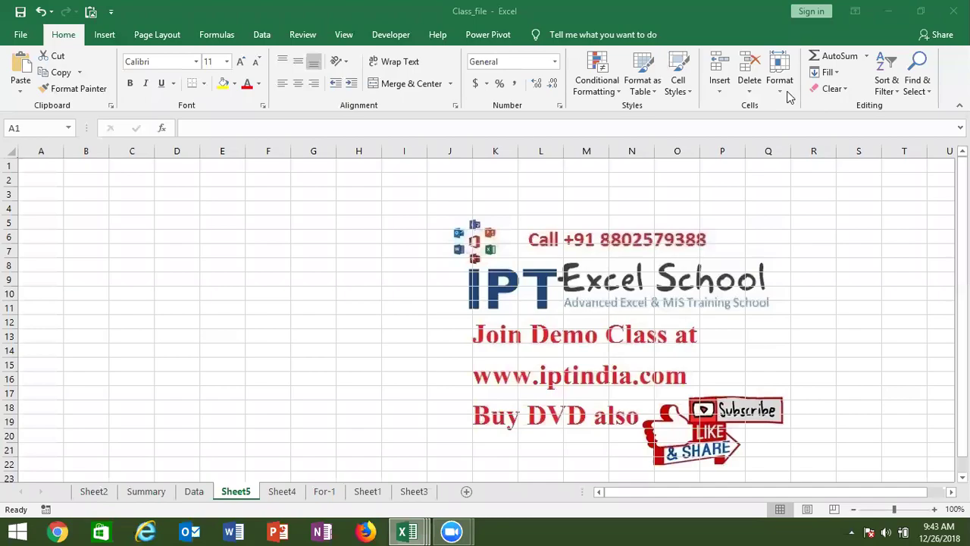
# Switch to the Formulas ribbon and browse the Date & Time function list, then dismiss it
pyautogui.click(788, 96)
pyautogui.click(218, 35)
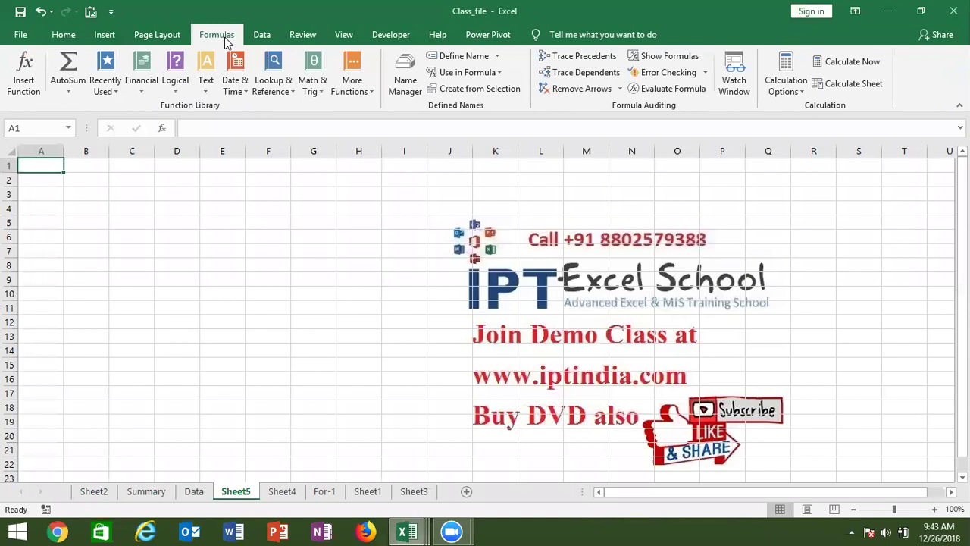
pyautogui.click(246, 76)
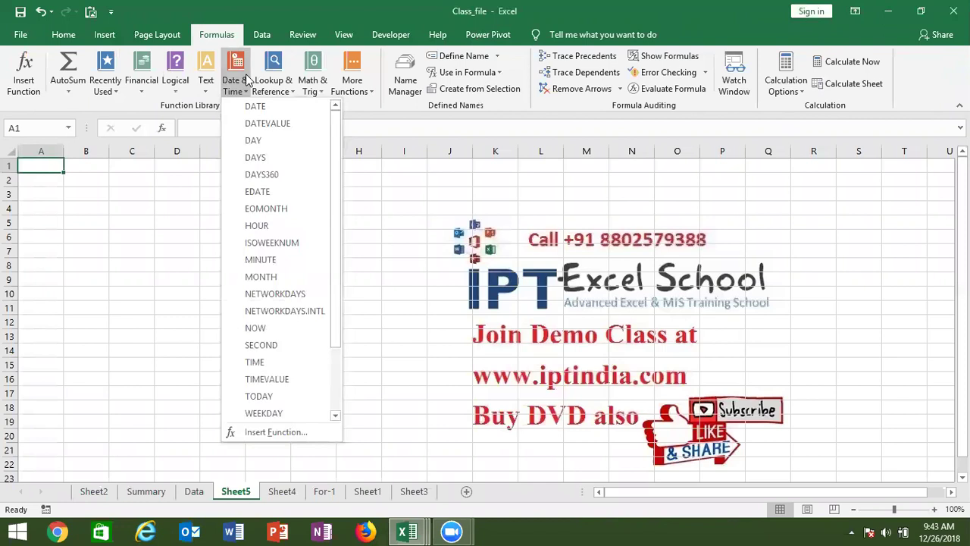
pyautogui.click(70, 183)
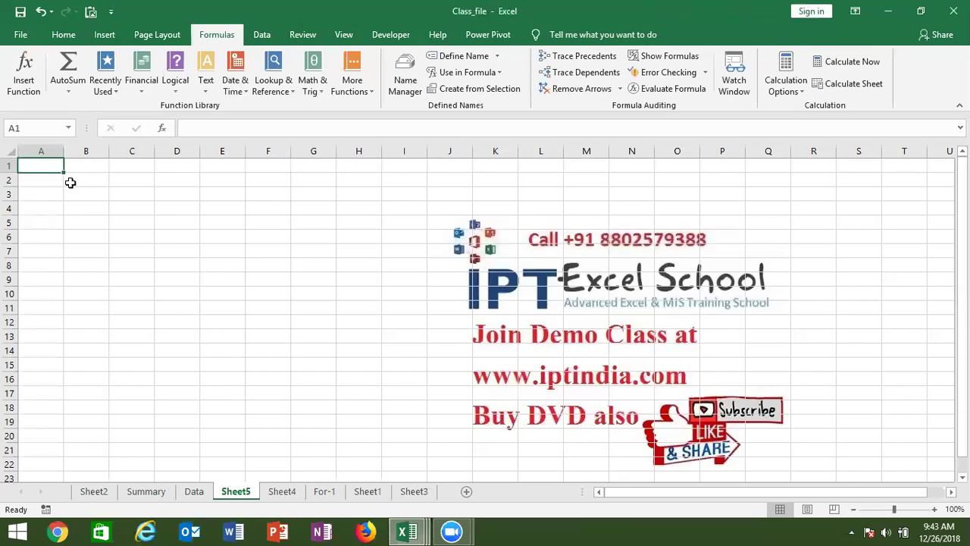
# Enter 12/26 in A1 so it shows 26-Dec, then begin typing 12/1 in A2
pyautogui.press('Return')
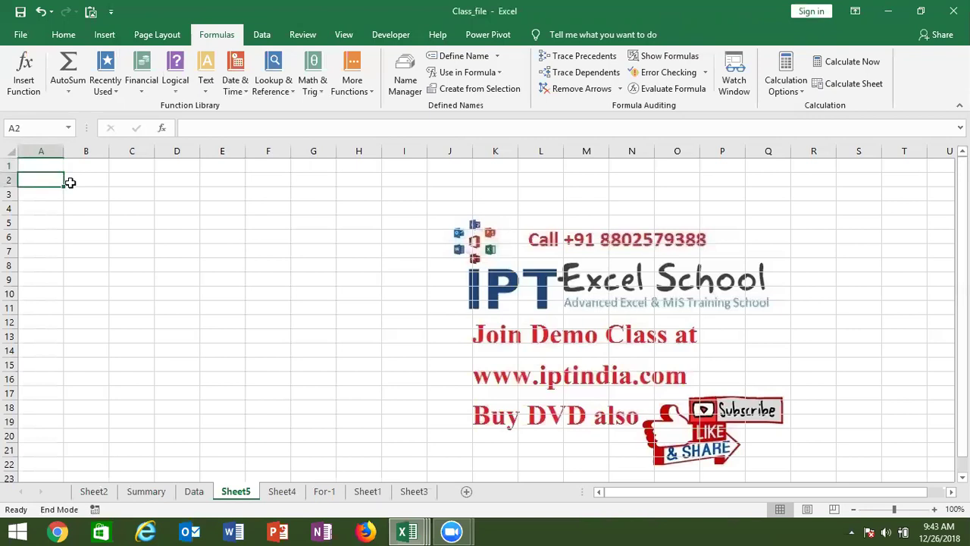
pyautogui.hotkey('ctrl', 'Down')
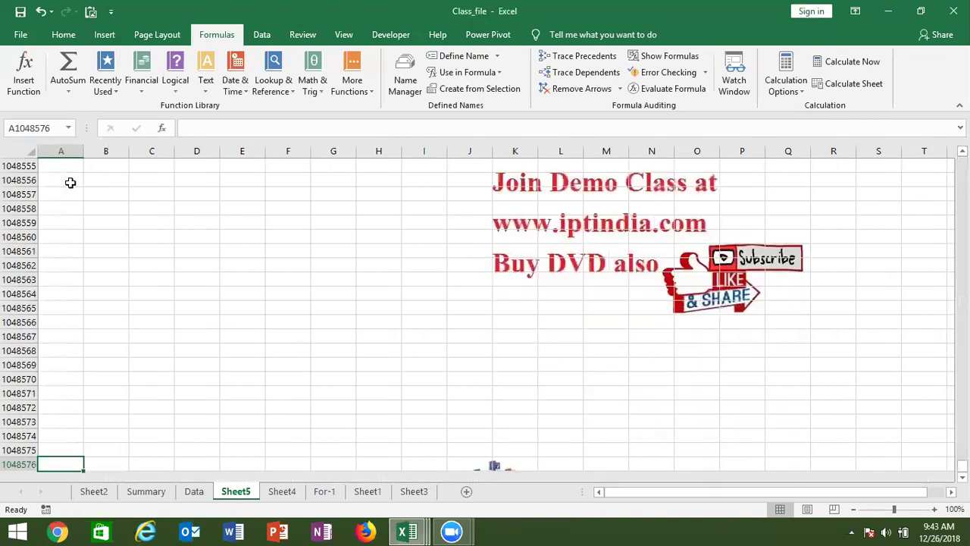
pyautogui.hotkey('ctrl', 'Up')
pyautogui.write('12')
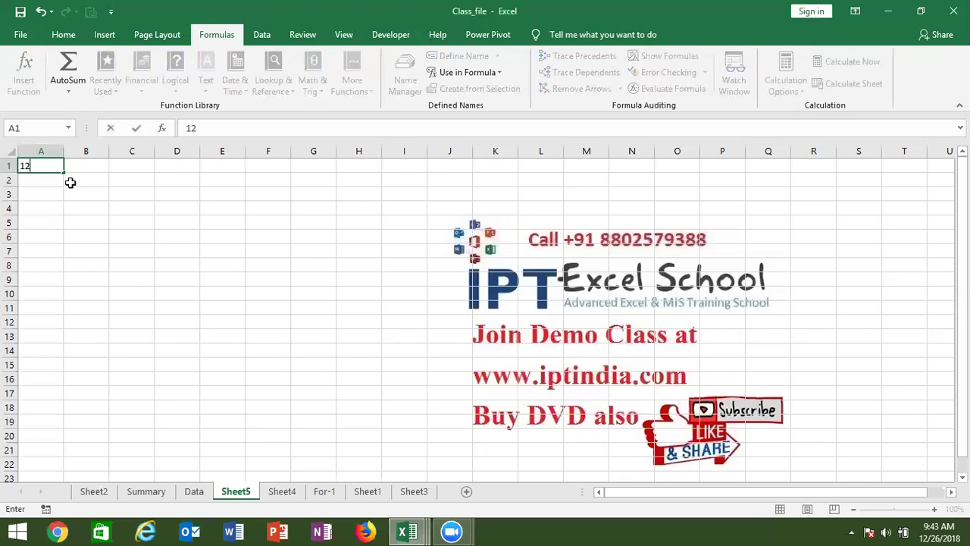
pyautogui.write('/')
pyautogui.write('26')
pyautogui.press('Return')
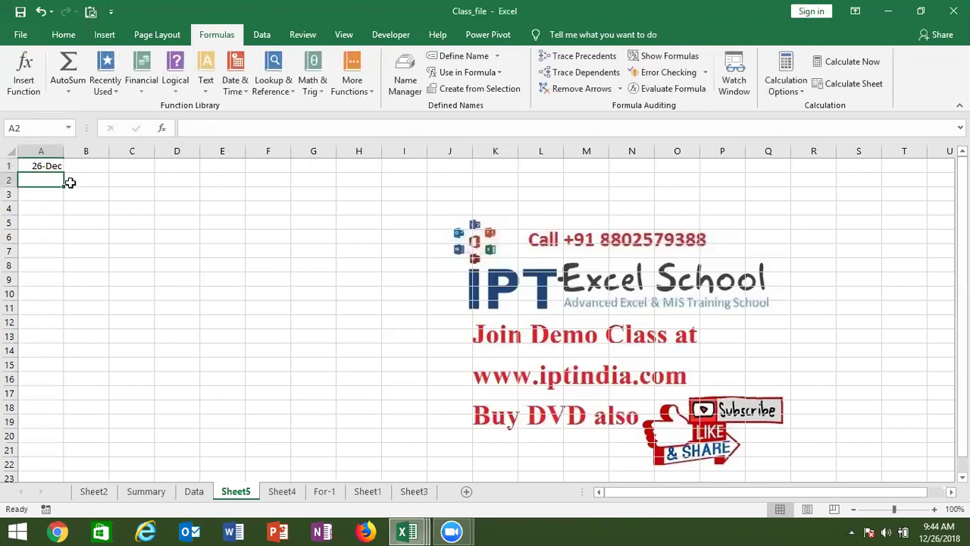
pyautogui.press('Up')
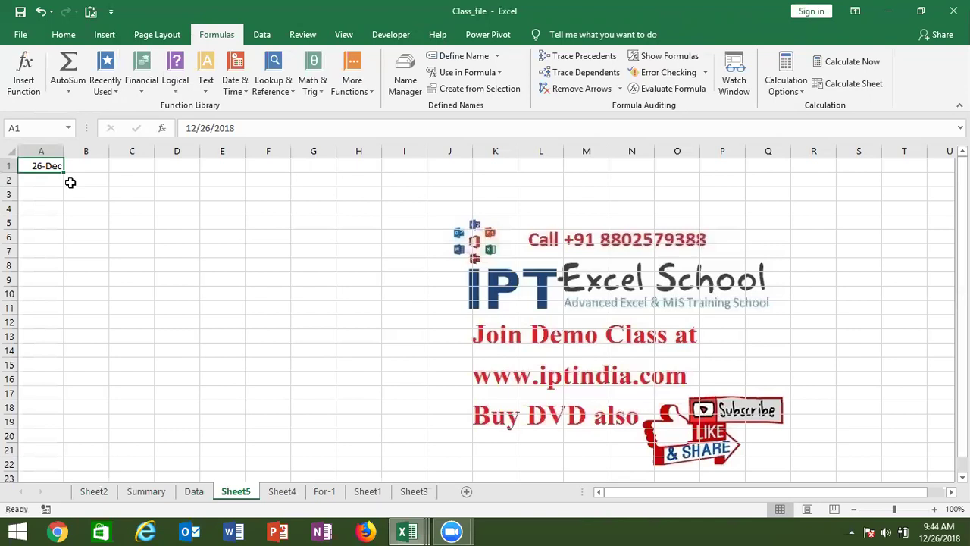
pyautogui.press('Return')
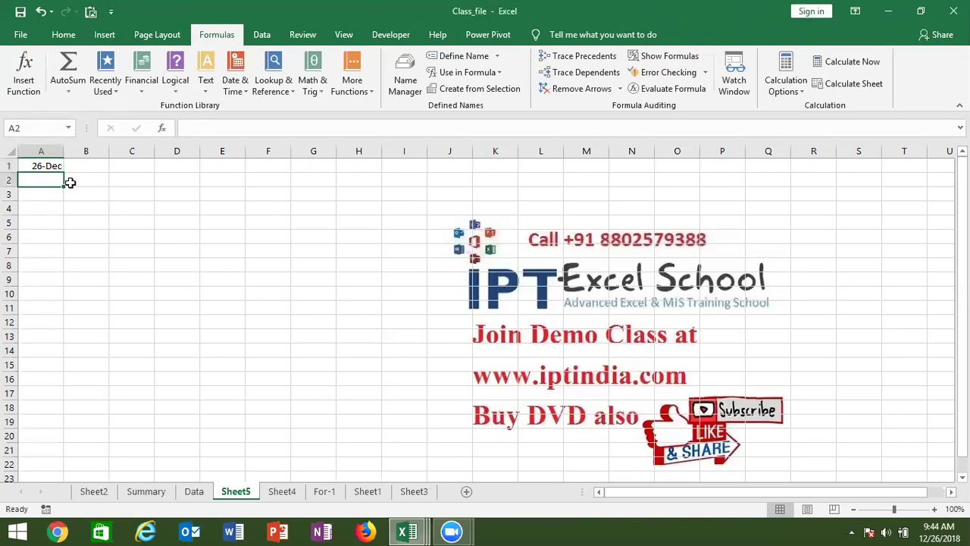
pyautogui.write('1')
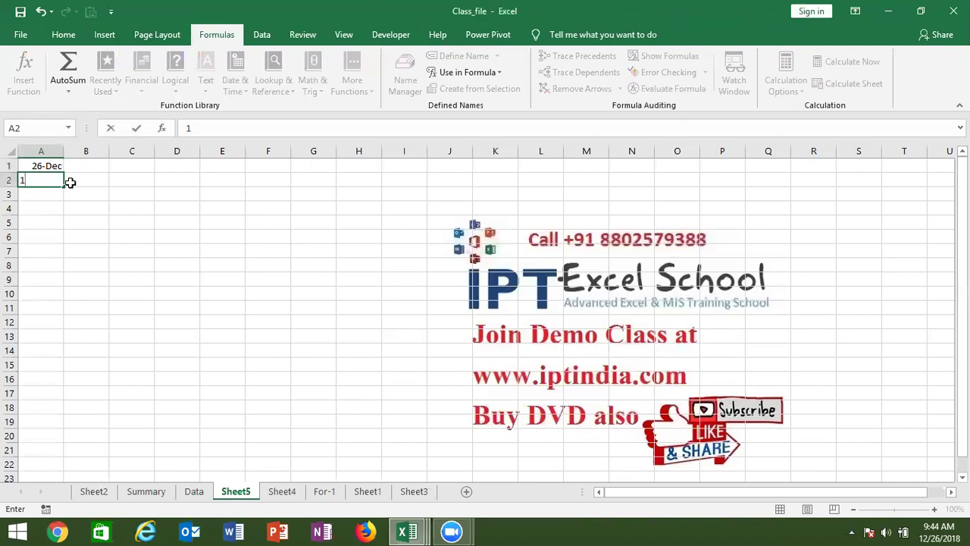
pyautogui.write('2')
pyautogui.write('/1')
# Commit 12/1 in A2 and enter =DATE(2018,12,1) in A4, which shows 12/1/2018
pyautogui.press('Return')
pyautogui.press('Return')
pyautogui.write('=')
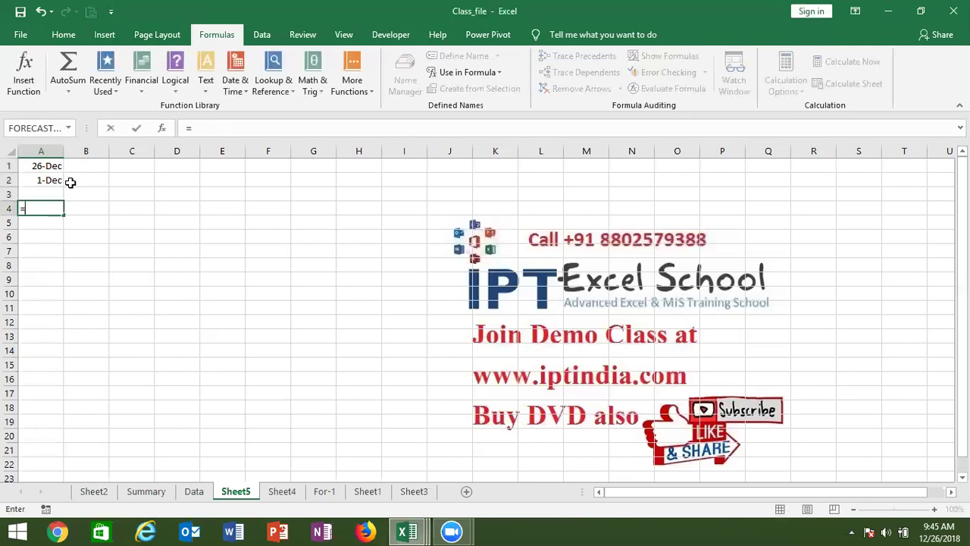
pyautogui.write('DATE(')
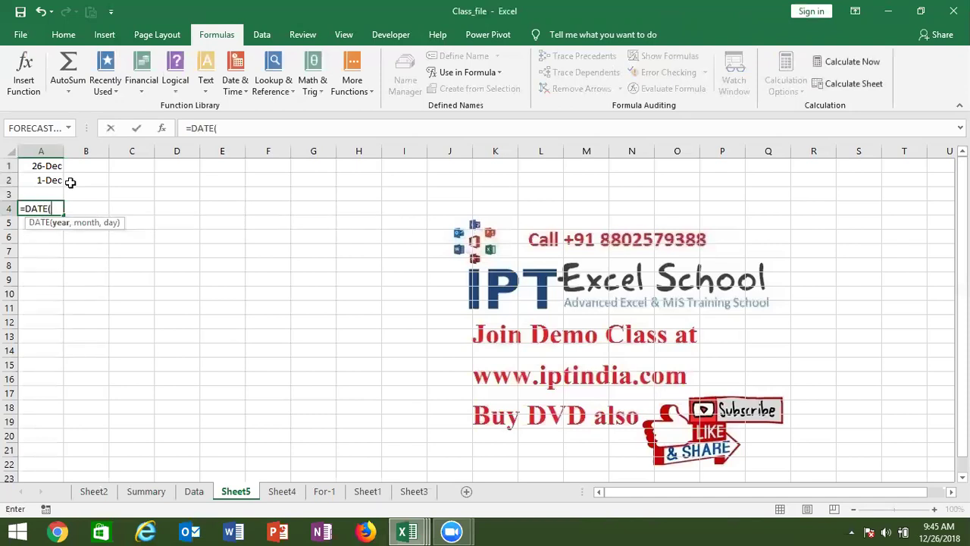
pyautogui.write('2018')
pyautogui.write(',')
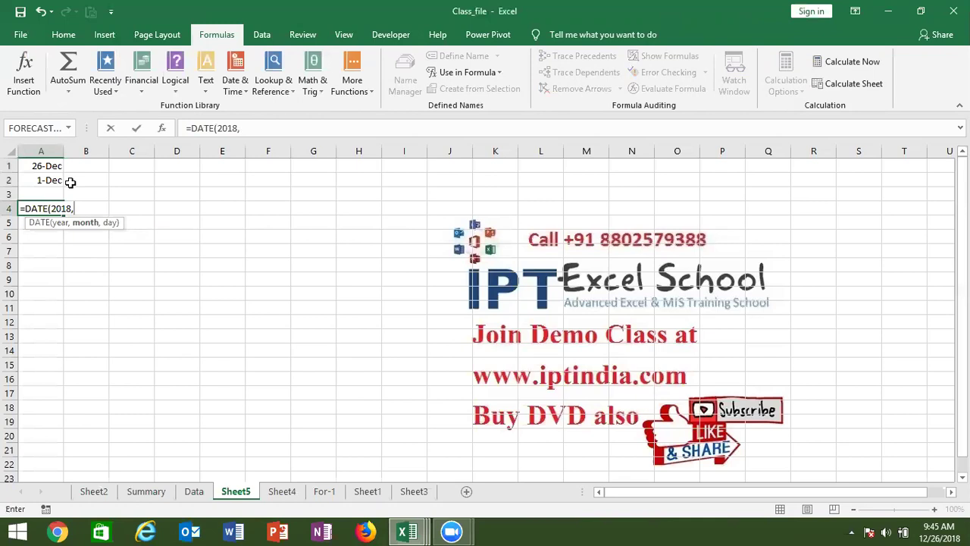
pyautogui.write('12,1')
pyautogui.press('BackSpace')
pyautogui.write('1')
pyautogui.press('Return')
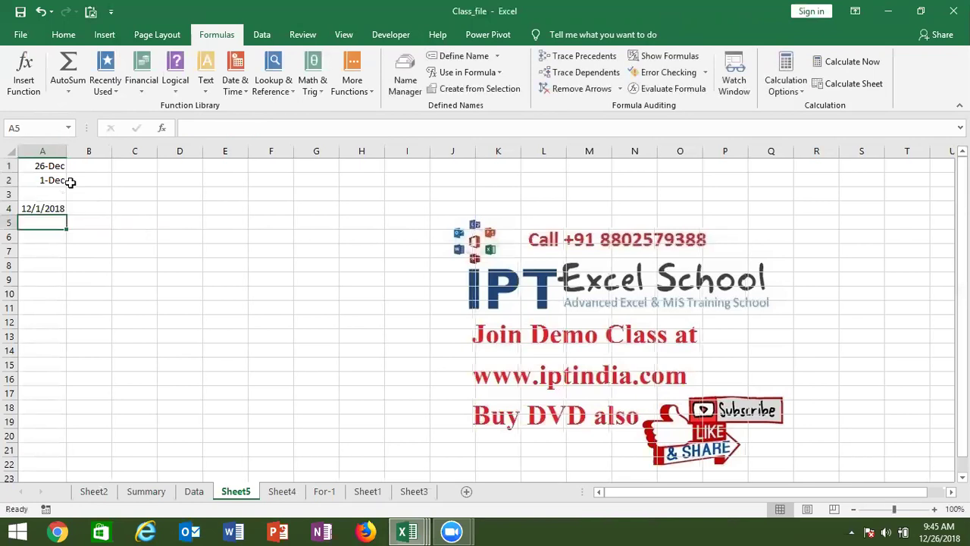
pyautogui.press('Up')
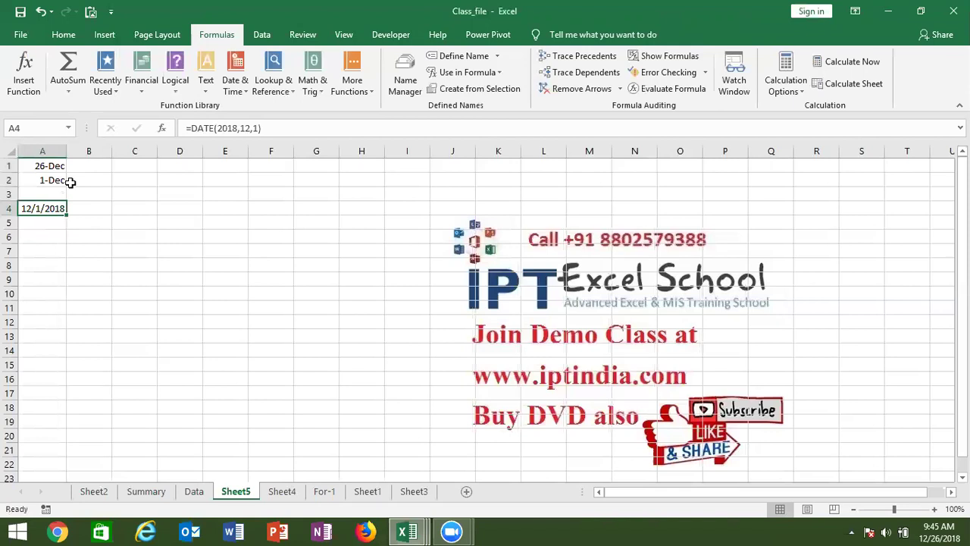
# Give A1 a full date format and insert a blank row above the dates
pyautogui.press('Up')
pyautogui.press('Up')
pyautogui.press('Up')
pyautogui.hotkey('ctrl', 'shift', '3')
pyautogui.press('Right')
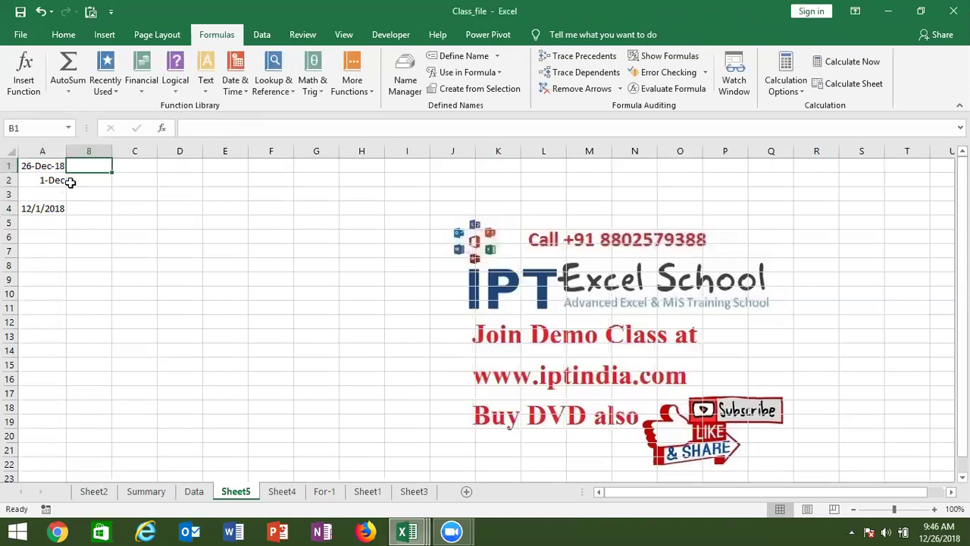
pyautogui.hotkey('shift', 'space')
pyautogui.hotkey('ctrl', 'shift', '=')
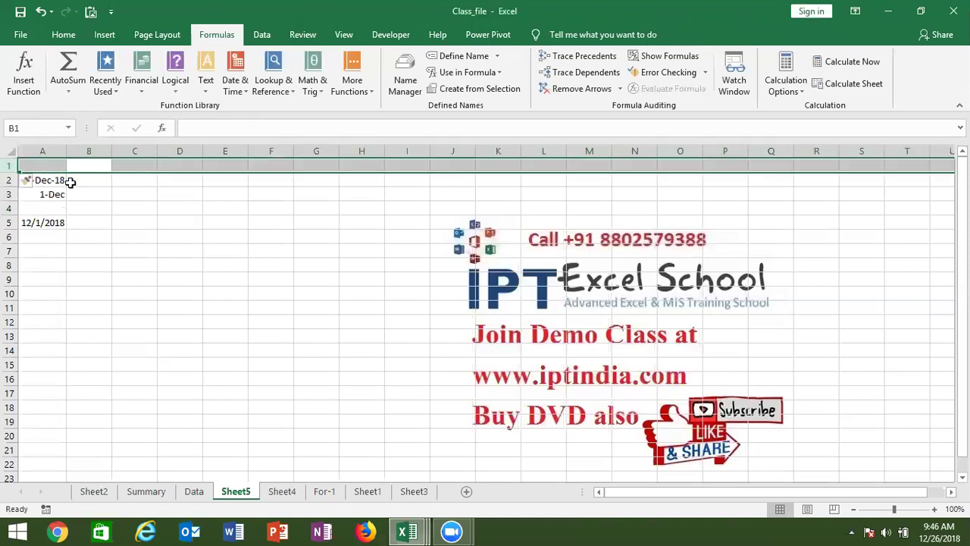
pyautogui.press('Right')
pyautogui.press('Left')
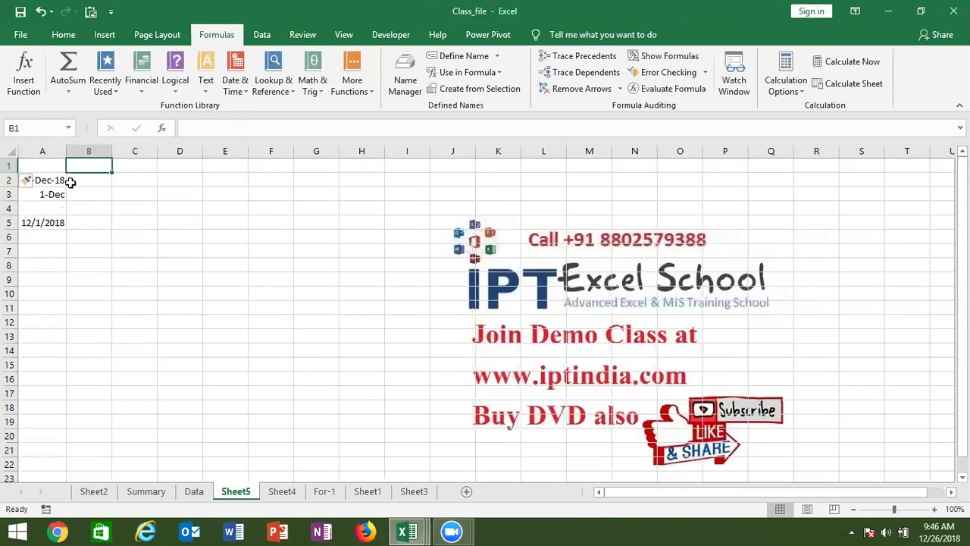
# Add the headings Y, m and D in B1, C1 and D1
pyautogui.write('Y')
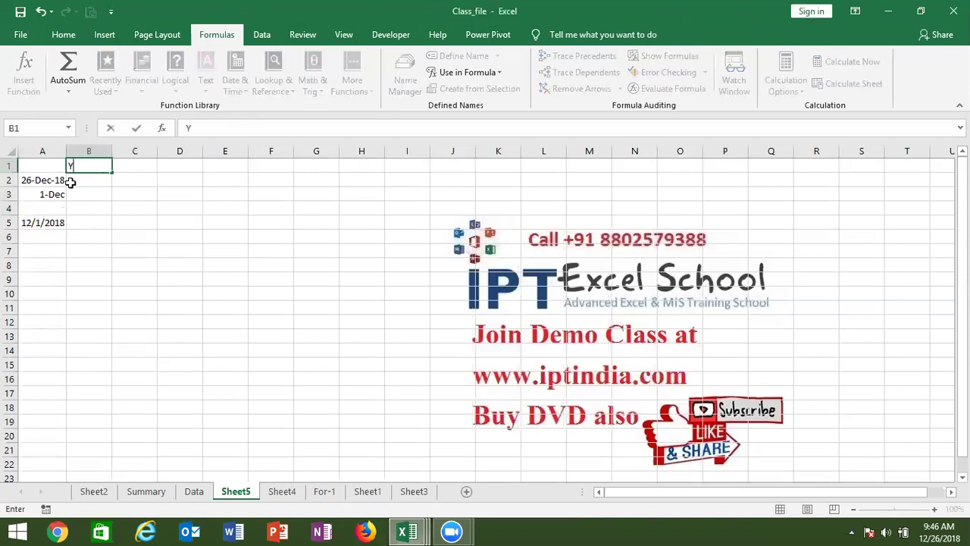
pyautogui.press('Tab')
pyautogui.write('m')
pyautogui.press('Tab')
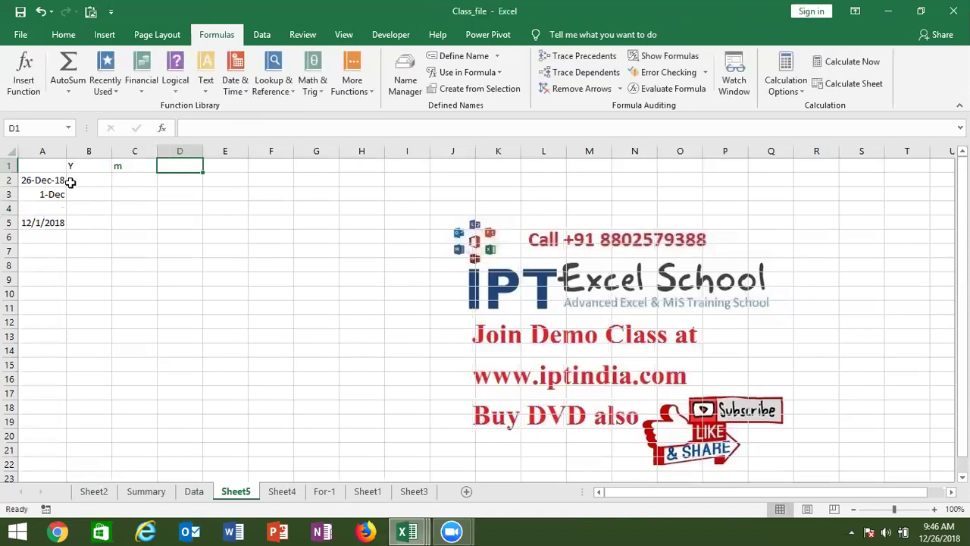
pyautogui.write('D')
pyautogui.press('Return')
# Enter =YEAR(A2) in B2 to extract the year 2018
pyautogui.write('=')
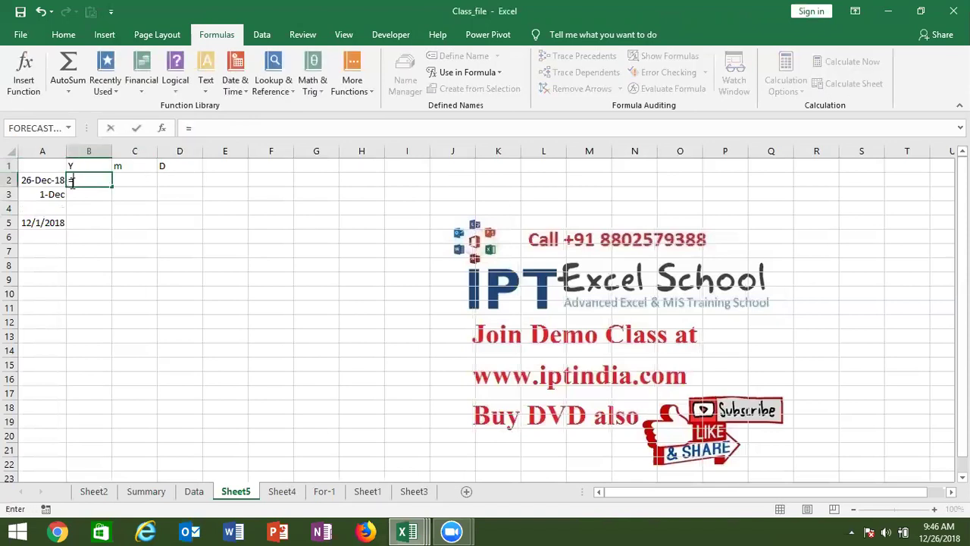
pyautogui.write('Y')
pyautogui.press('Tab')
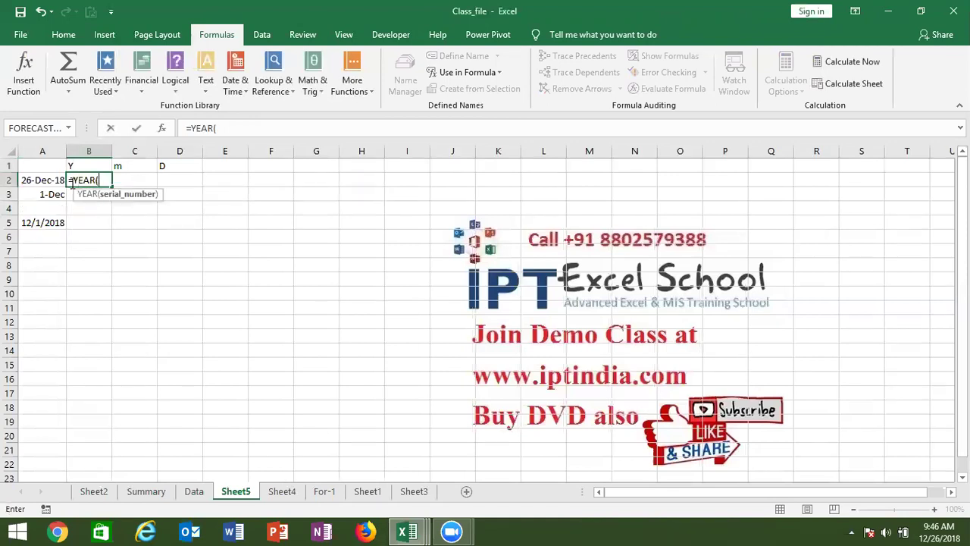
pyautogui.press('Left')
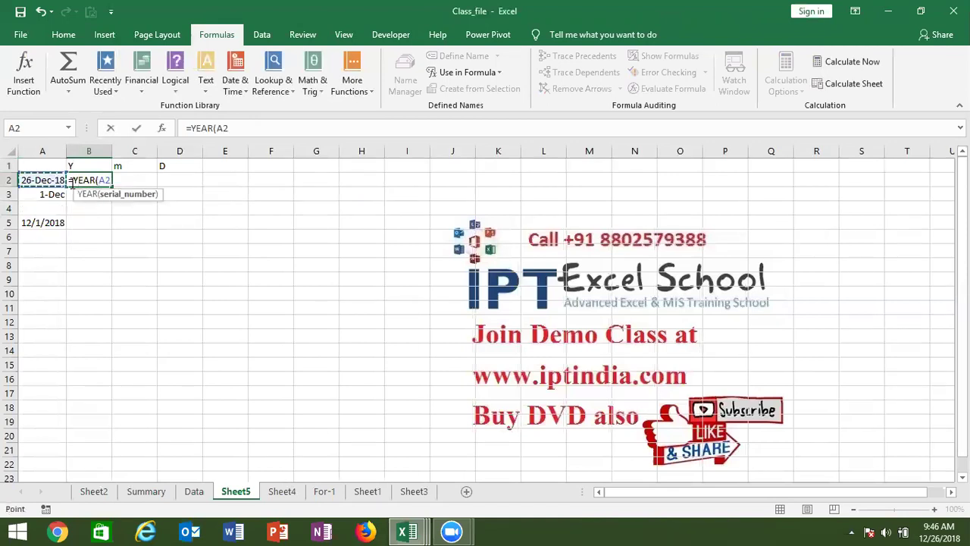
pyautogui.write(')')
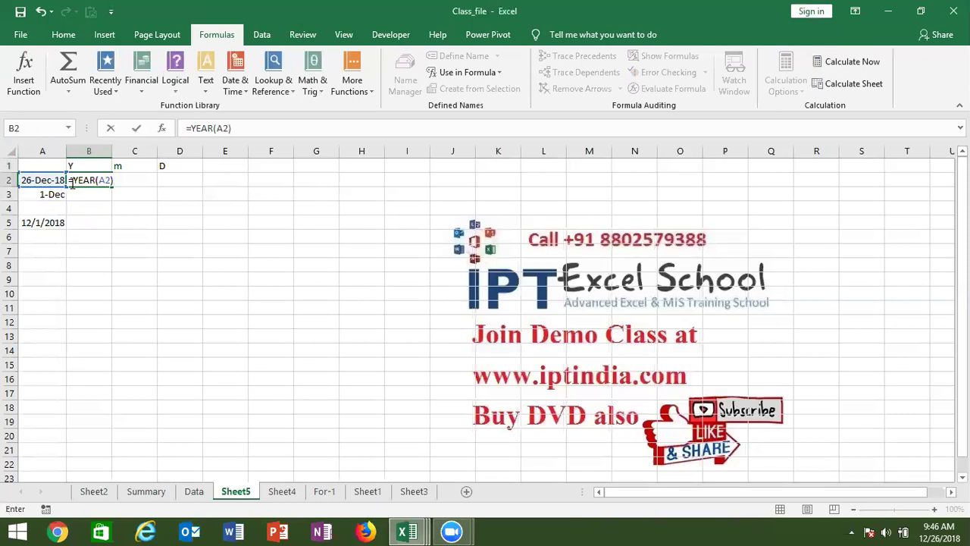
pyautogui.press('Return')
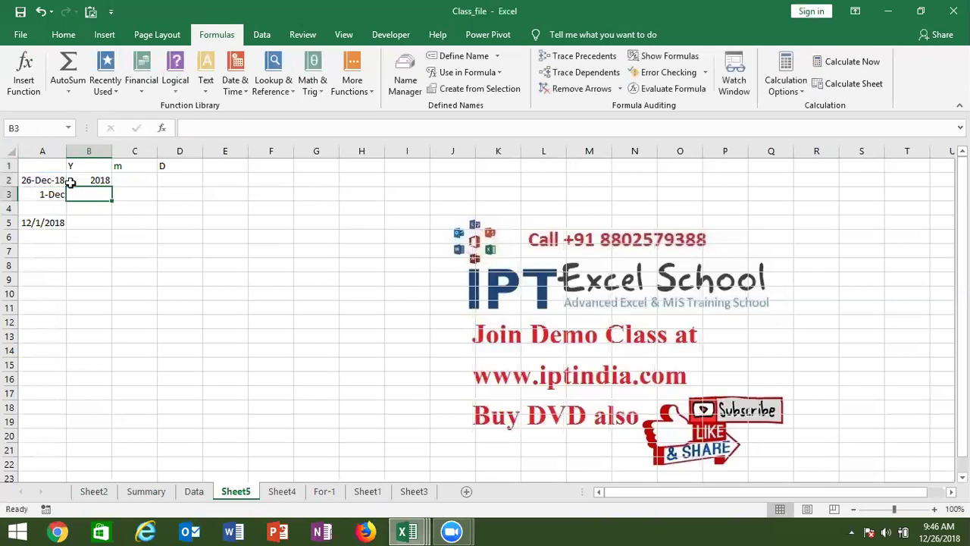
# Enter =MONTH(A2) in C2 and =DAY(A2) in D2 to get 12 and 26
pyautogui.press('Up')
pyautogui.press('Right')
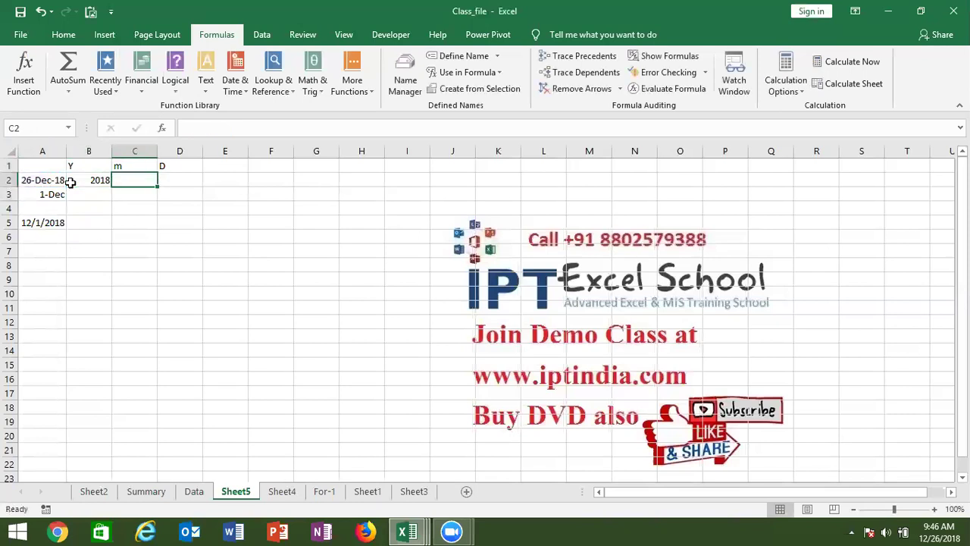
pyautogui.write('=MON')
pyautogui.press('Tab')
pyautogui.press('Left')
pyautogui.press('Left')
pyautogui.write(')')
pyautogui.hotkey('ctrl', 'Return')
pyautogui.press('Right')
pyautogui.write('=')
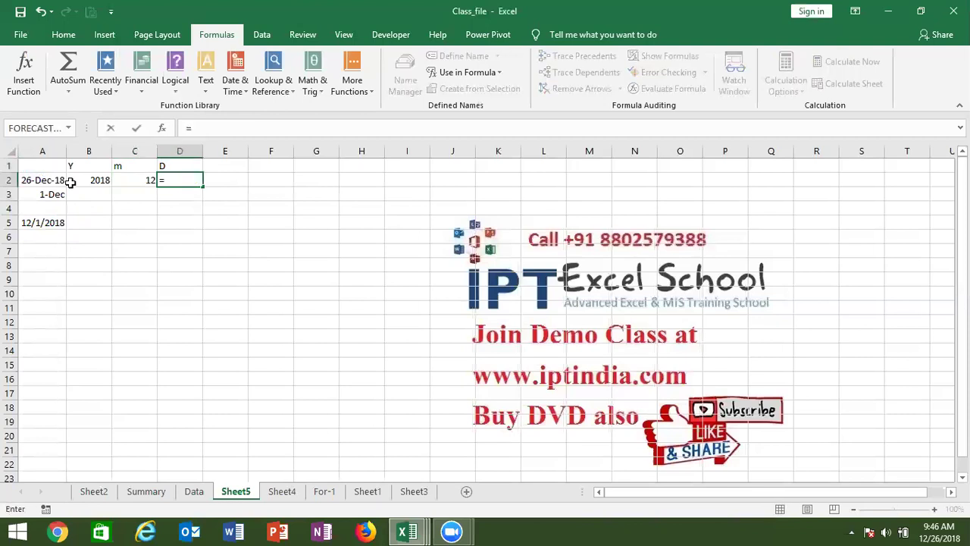
pyautogui.write('day(')
pyautogui.press('Left')
pyautogui.press('Left')
pyautogui.press('Left')
pyautogui.press('Return')
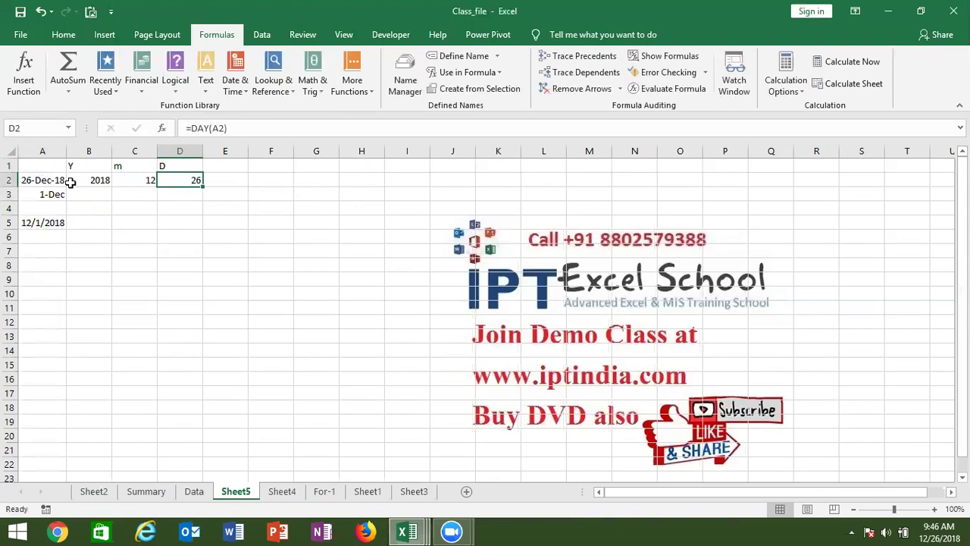
# Enter =DATE(B2,C2,D2) in E2 to rebuild the date 12/26/2018
pyautogui.press('Right')
pyautogui.write('=DATE(')
pyautogui.press('Left')
pyautogui.press('Left')
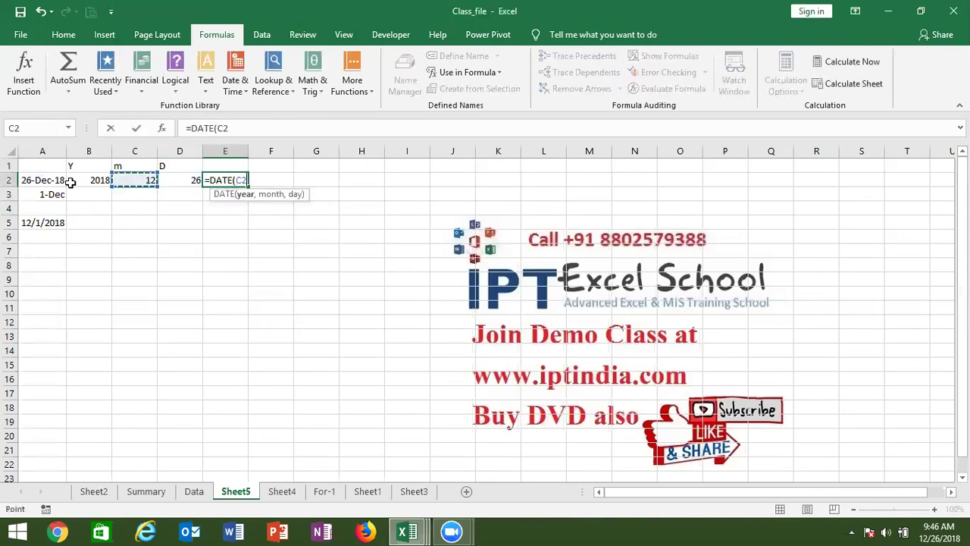
pyautogui.press('Left')
pyautogui.write(',')
pyautogui.press('Left')
pyautogui.press('Left')
pyautogui.write(',')
pyautogui.press('Left')
pyautogui.write(')')
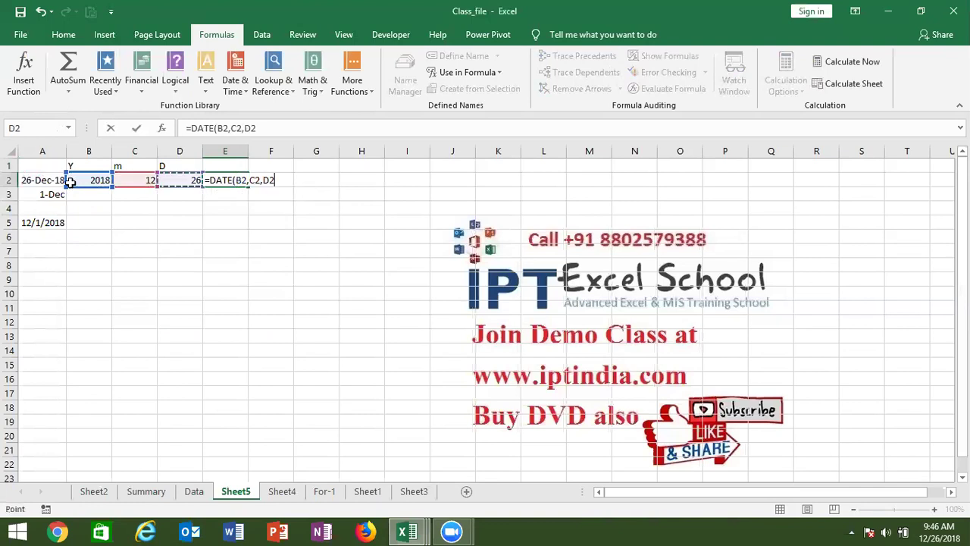
pyautogui.press('Return')
pyautogui.press('Up')
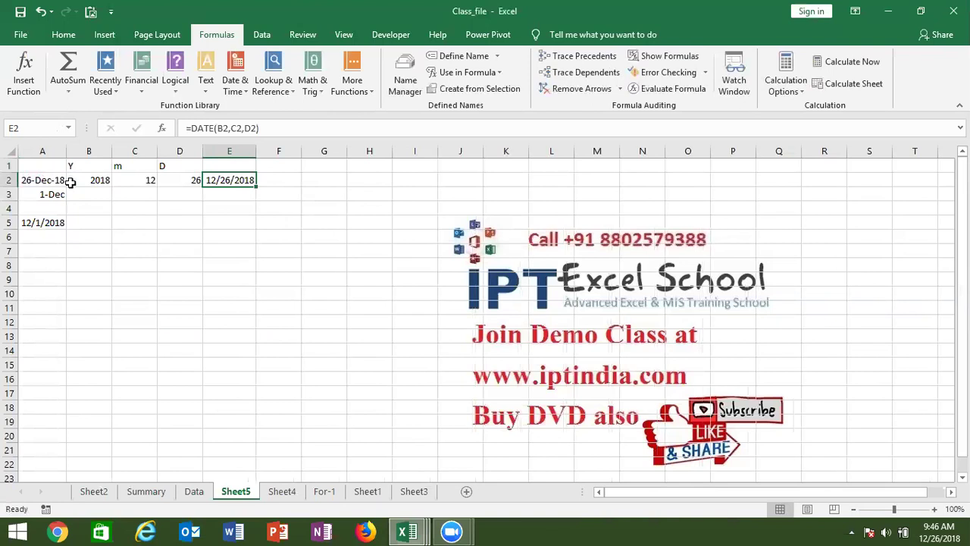
# Enter =TODAY() in B7 so it displays 12/26/2018
pyautogui.press('Down')
pyautogui.press('Down')
pyautogui.press('Down')
pyautogui.press('Down')
pyautogui.press('Down')
pyautogui.press('Left')
pyautogui.press('Left')
pyautogui.press('Left')
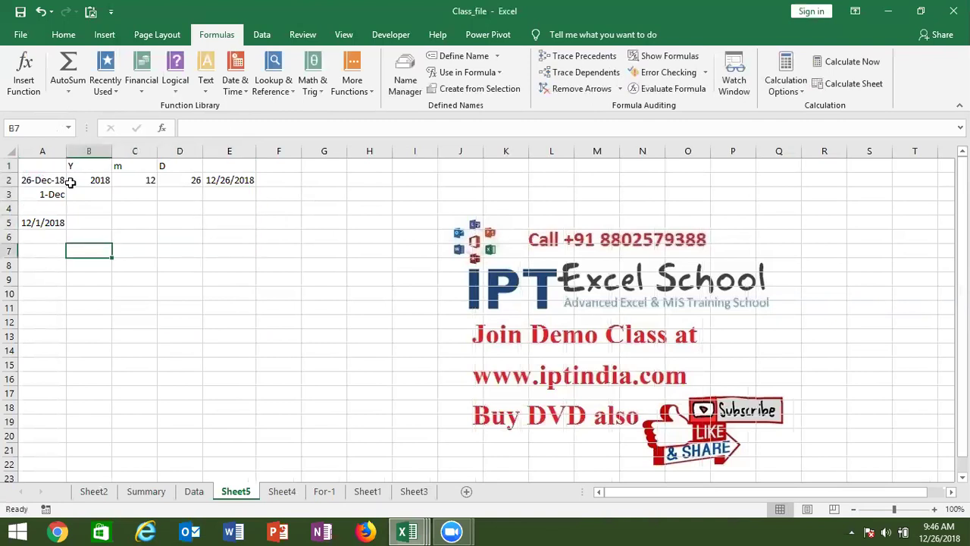
pyautogui.press('Up')
pyautogui.press('Down')
pyautogui.write('=')
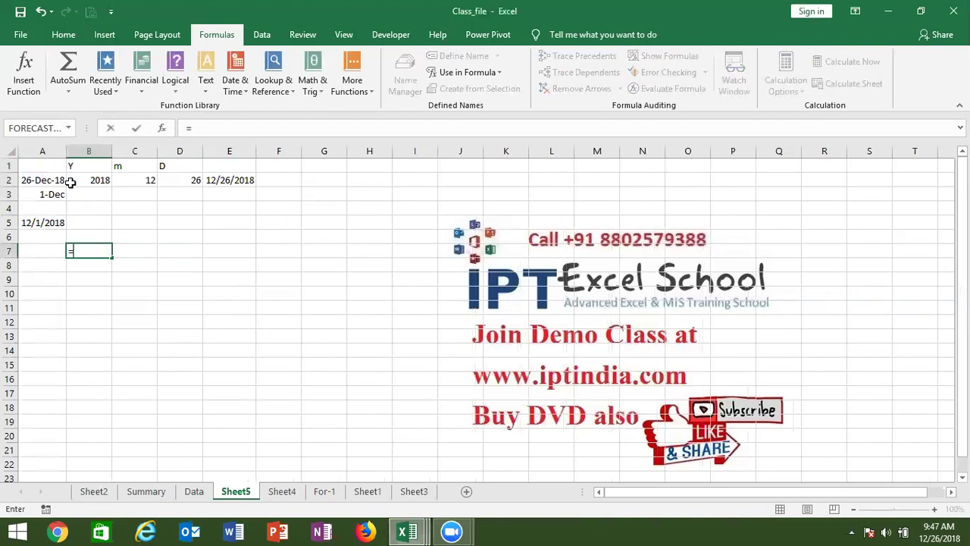
pyautogui.write('TODAY()')
pyautogui.hotkey('ctrl', 'Return')
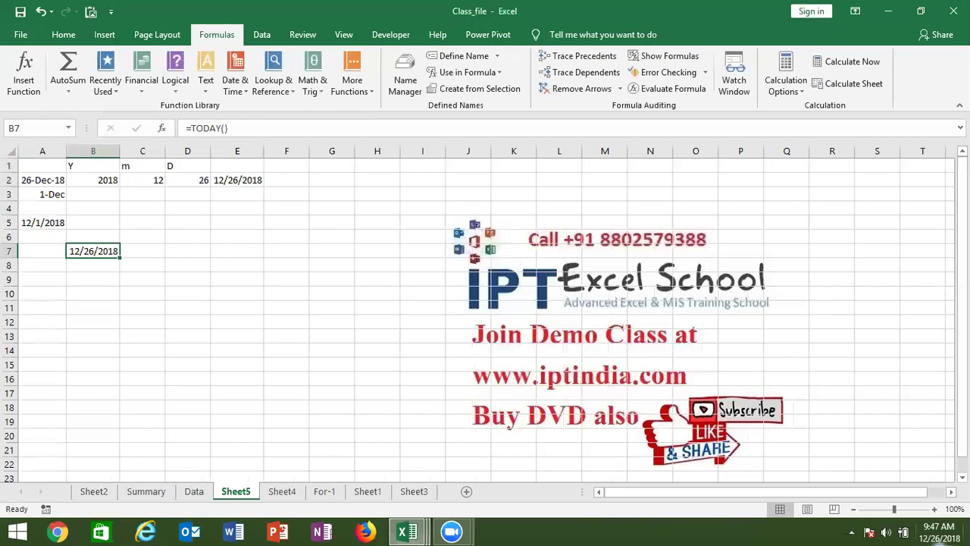
pyautogui.moveTo(969, 545)
pyautogui.press('Right')
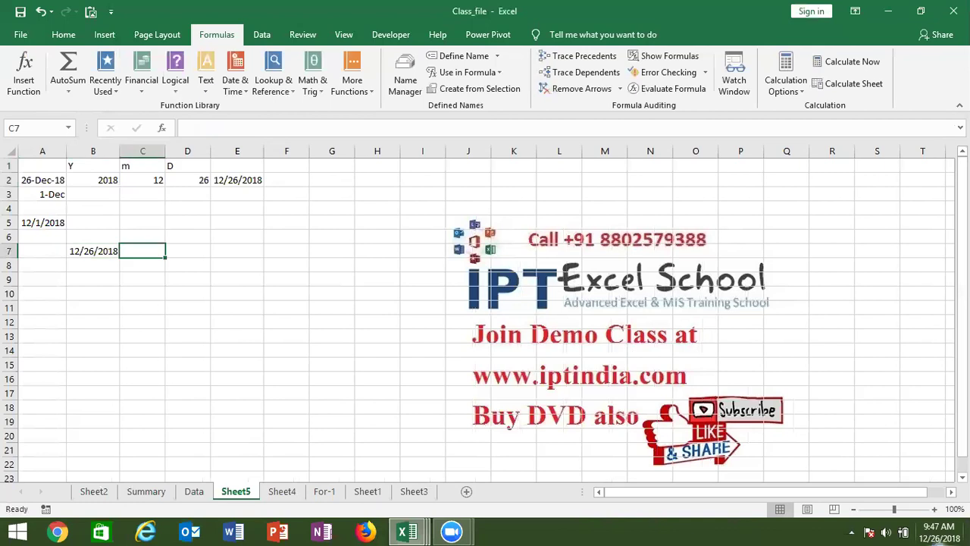
# Put 20 in C7 and =B7+C7 in D7, giving 1/15/2019
pyautogui.click(93, 251)
pyautogui.click(142, 251)
pyautogui.write('20')
pyautogui.press('Tab')
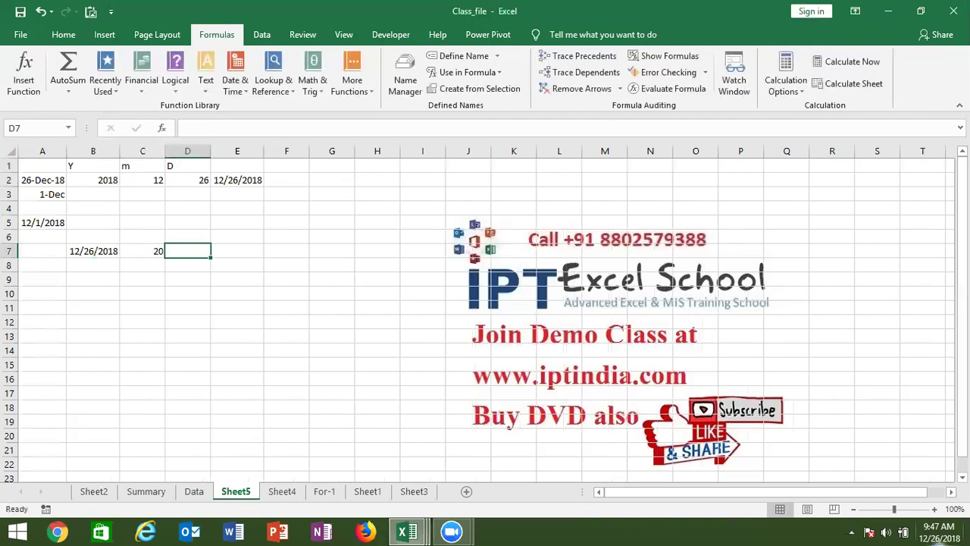
pyautogui.write('=')
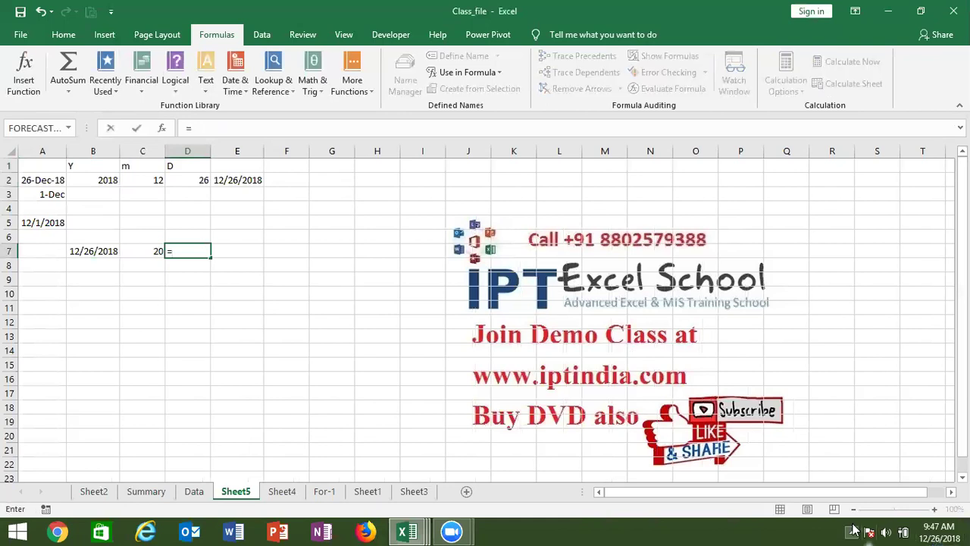
pyautogui.click(106, 252)
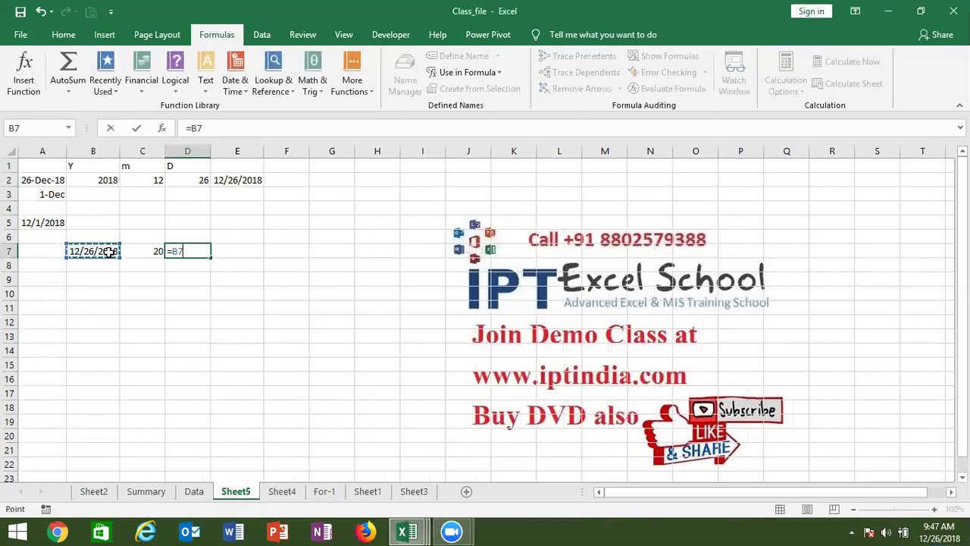
pyautogui.write('+')
pyautogui.click(142, 252)
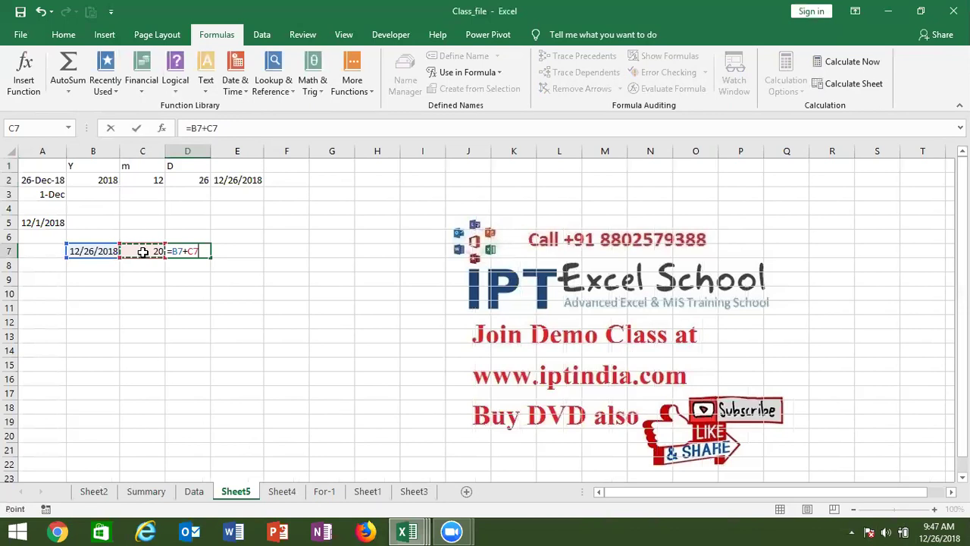
pyautogui.press('Return')
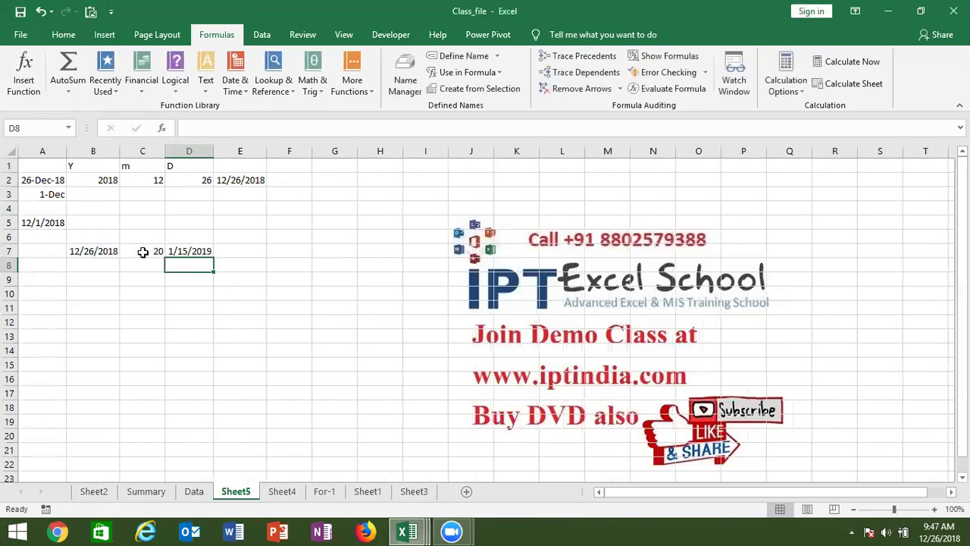
# View B7 as its underlying serial number with Ctrl+Shift+~, then undo the format change
pyautogui.press('Up')
pyautogui.press('Left')
pyautogui.press('Left')
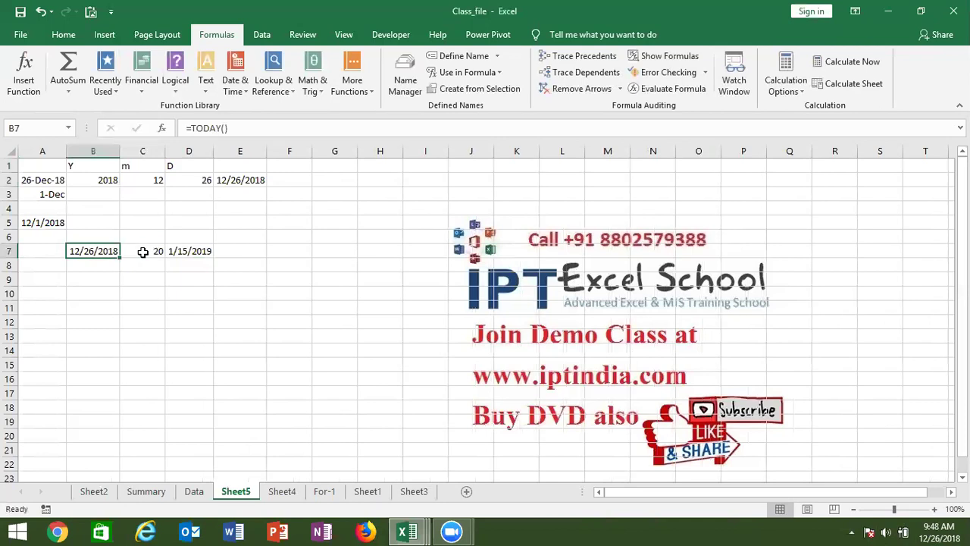
pyautogui.hotkey('ctrl', 'shift', '`')
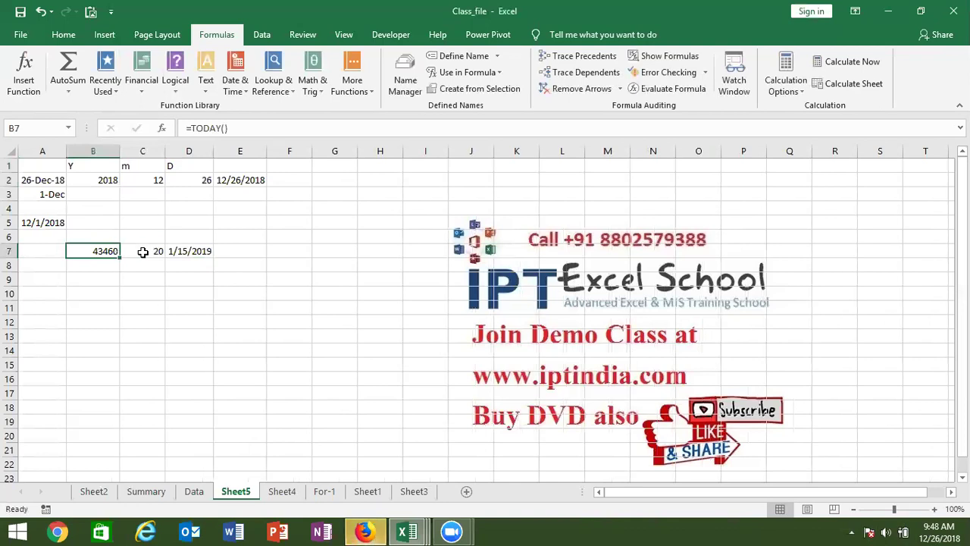
pyautogui.hotkey('ctrl', 'z')
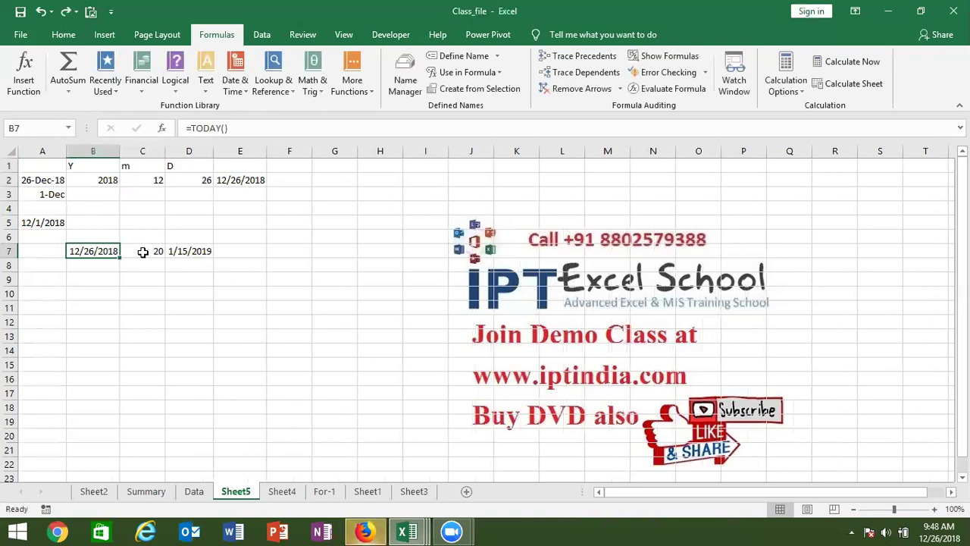
pyautogui.press('Right')
pyautogui.press('Right')
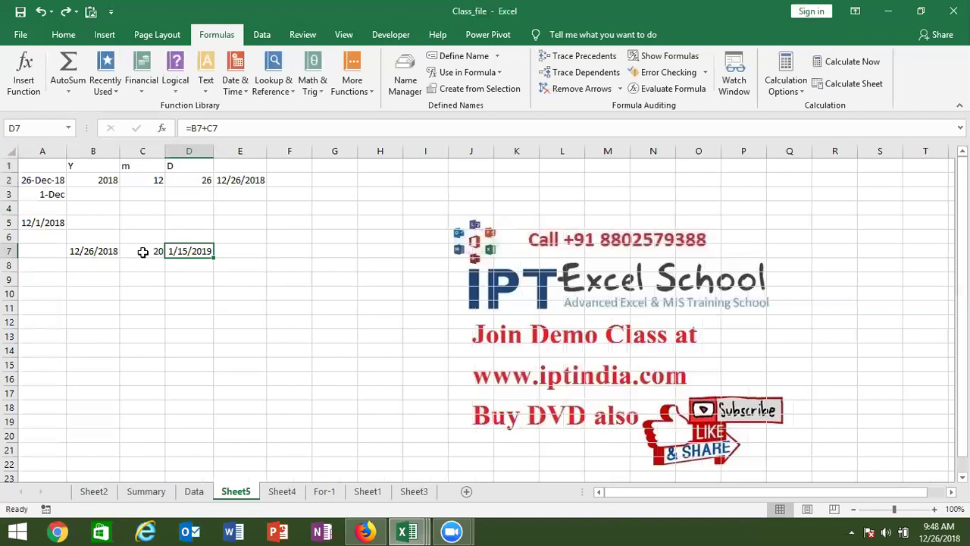
# Fill the =TODAY() formula down into B8 with Ctrl+D and enter 3 in C8
pyautogui.click(143, 251)
pyautogui.press('Return')
pyautogui.press('Left')
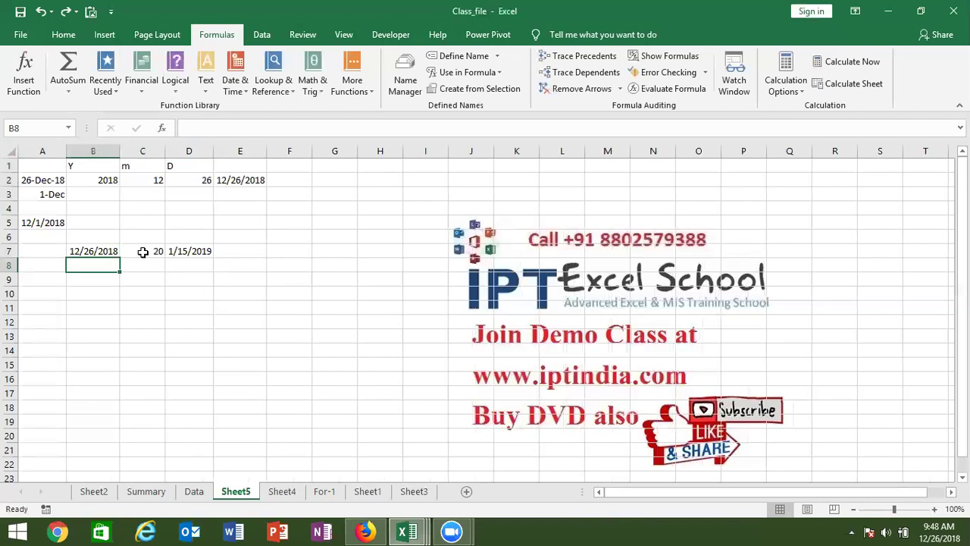
pyautogui.hotkey('ctrl', 'd')
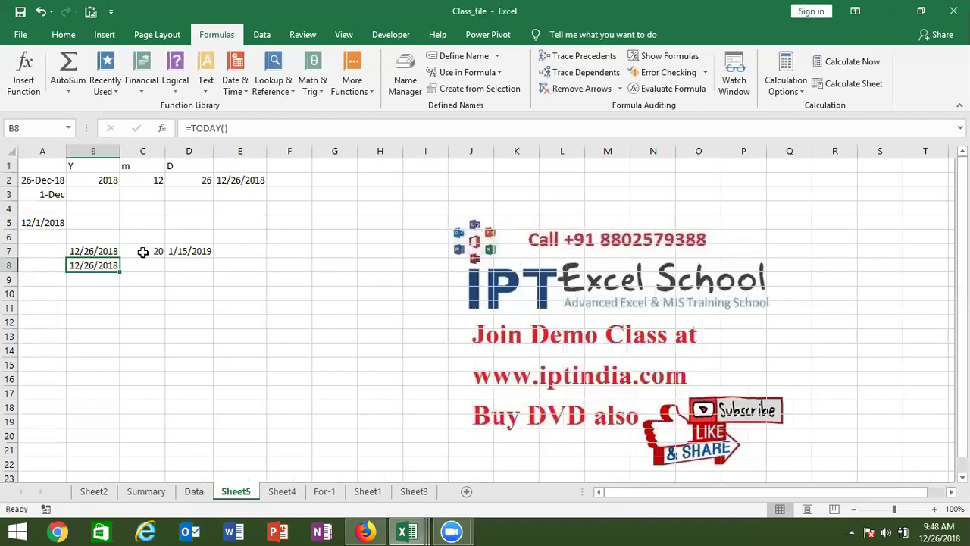
pyautogui.press('Right')
pyautogui.write('3')
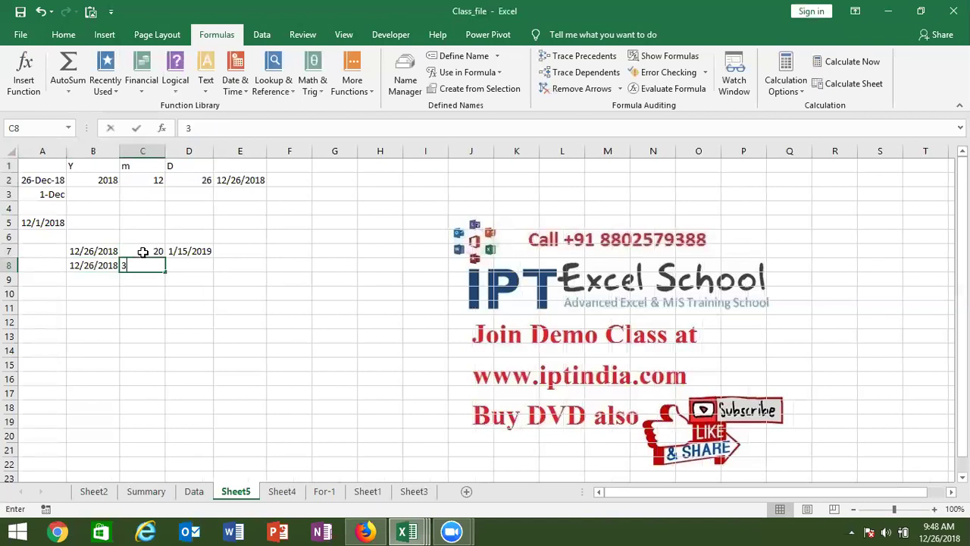
pyautogui.press('Tab')
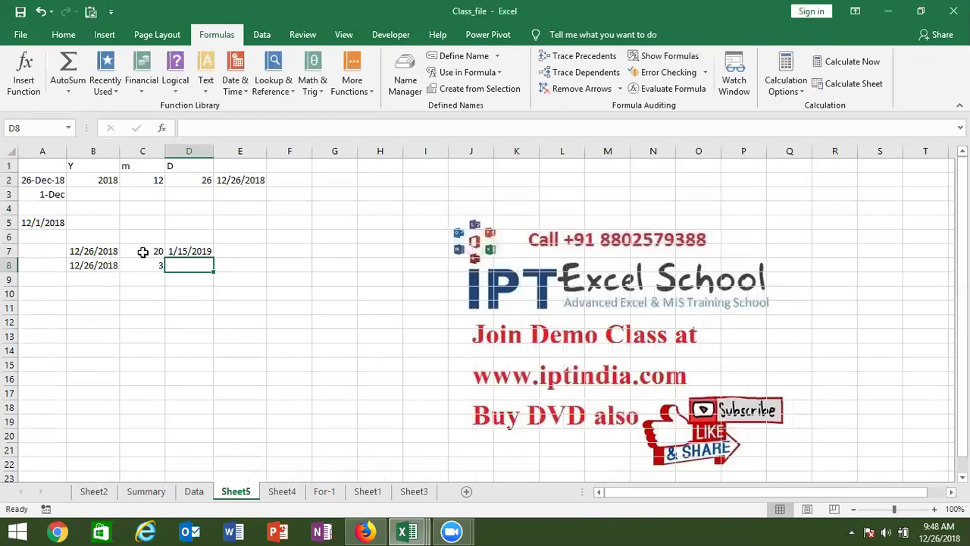
# Enter =EDATE(B8,C8) in D8 and format its result as a date
pyautogui.write('=E')
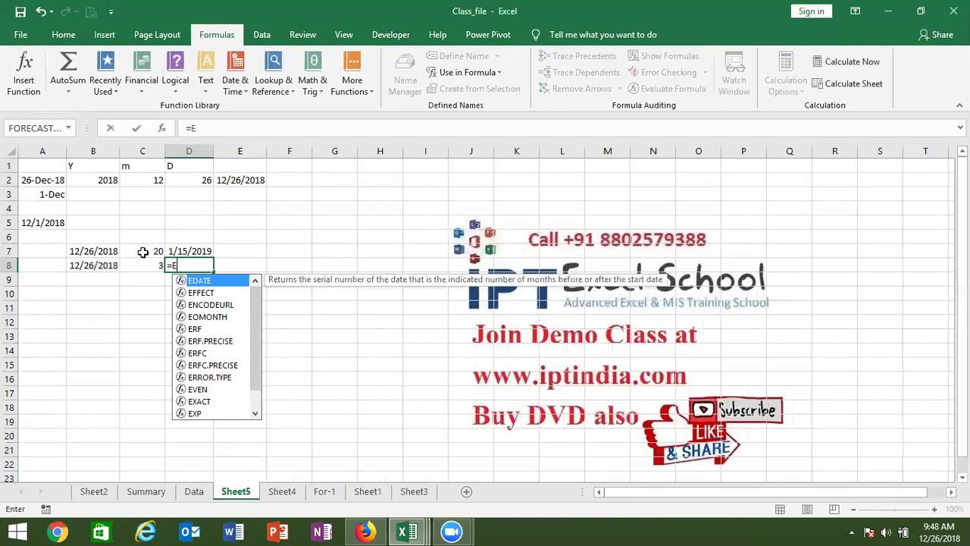
pyautogui.press('Tab')
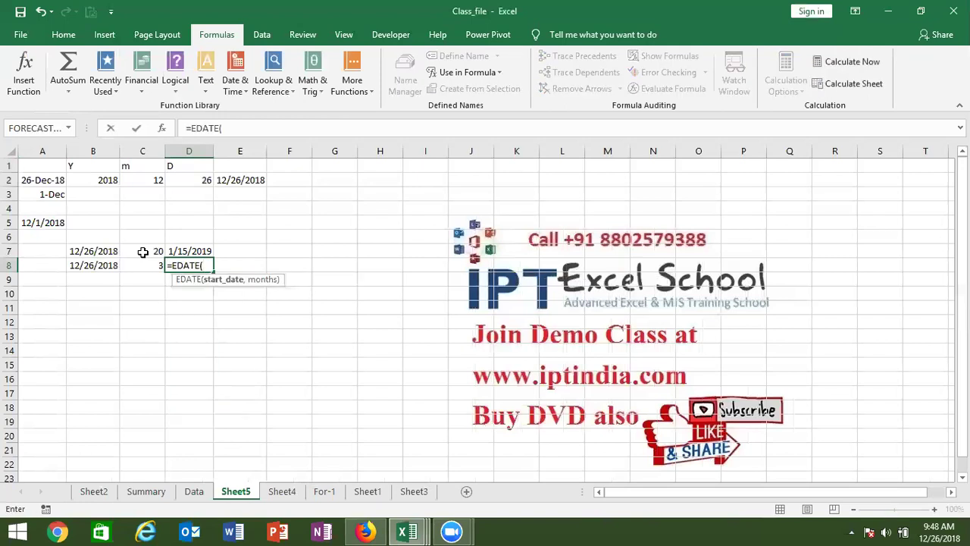
pyautogui.click(100, 263)
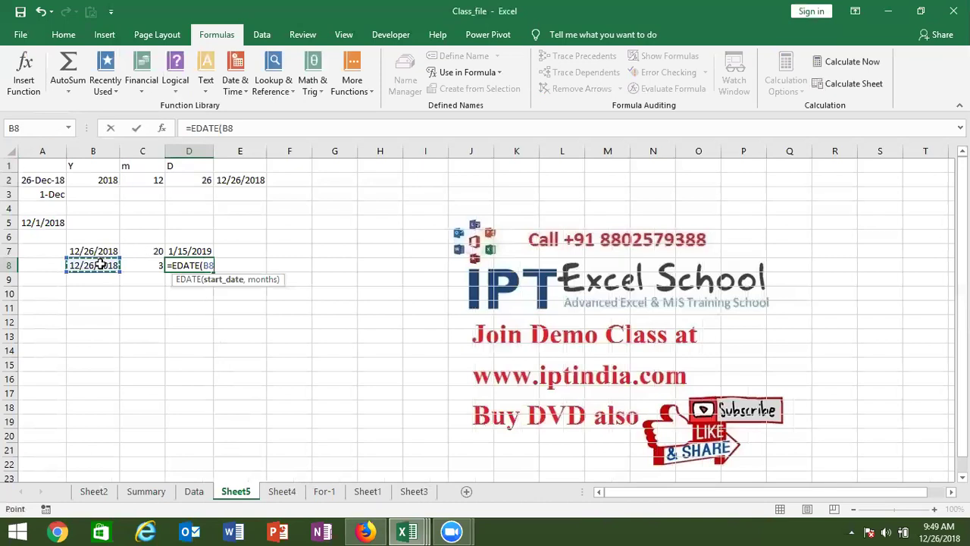
pyautogui.write(',')
pyautogui.click(141, 263)
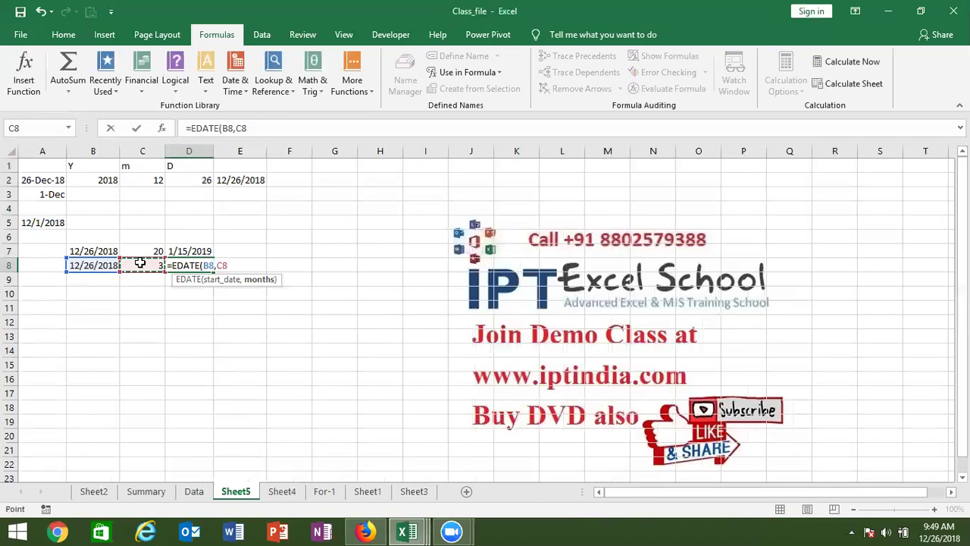
pyautogui.write(')')
pyautogui.press('Return')
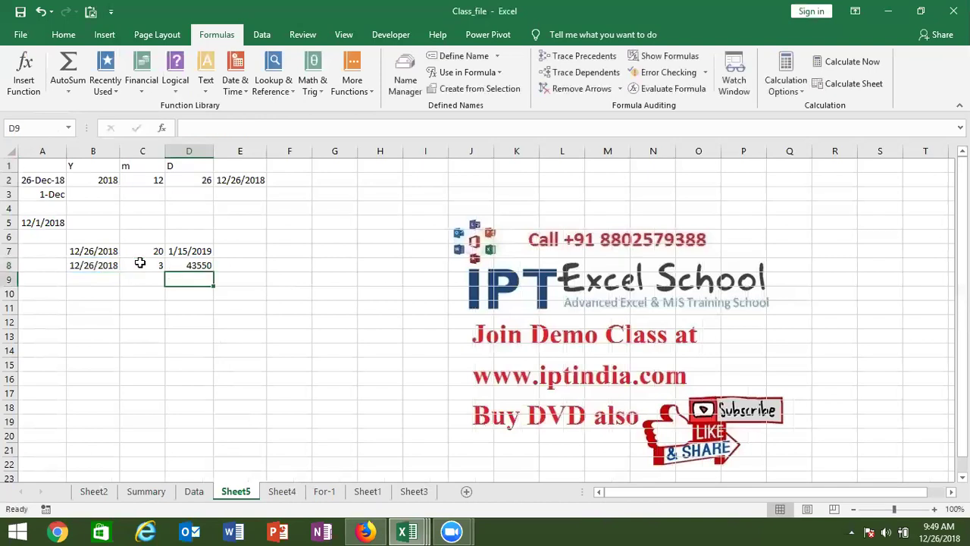
pyautogui.press('Up')
pyautogui.hotkey('ctrl', 'shift', '3')
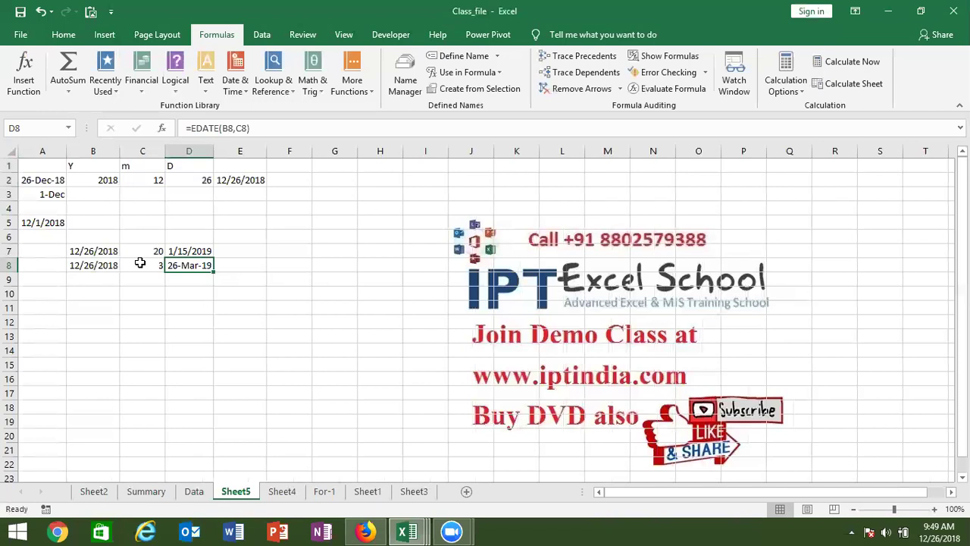
# Change C8 to -3 so D8 shows 26-Sep-18
pyautogui.click(141, 263)
pyautogui.write('-3')
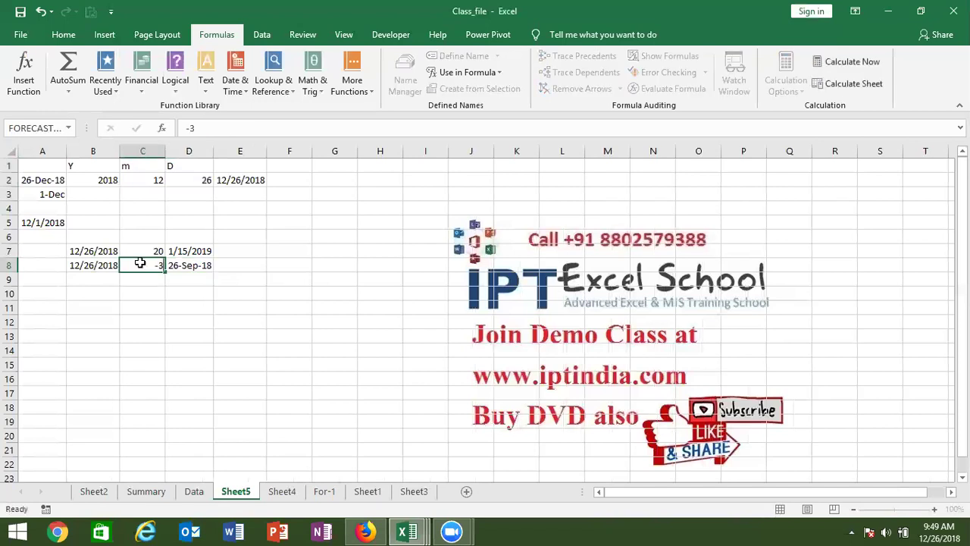
pyautogui.press('Return')
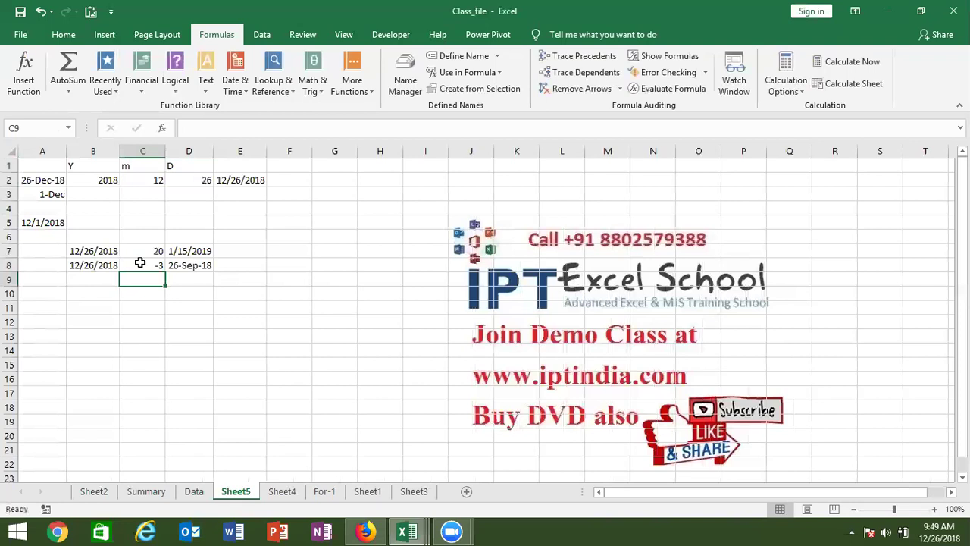
pyautogui.press('Down')
# Enter =TODAY() in B9, then 2, 3 and 26 in C9, D9 and E9
pyautogui.press('Left')
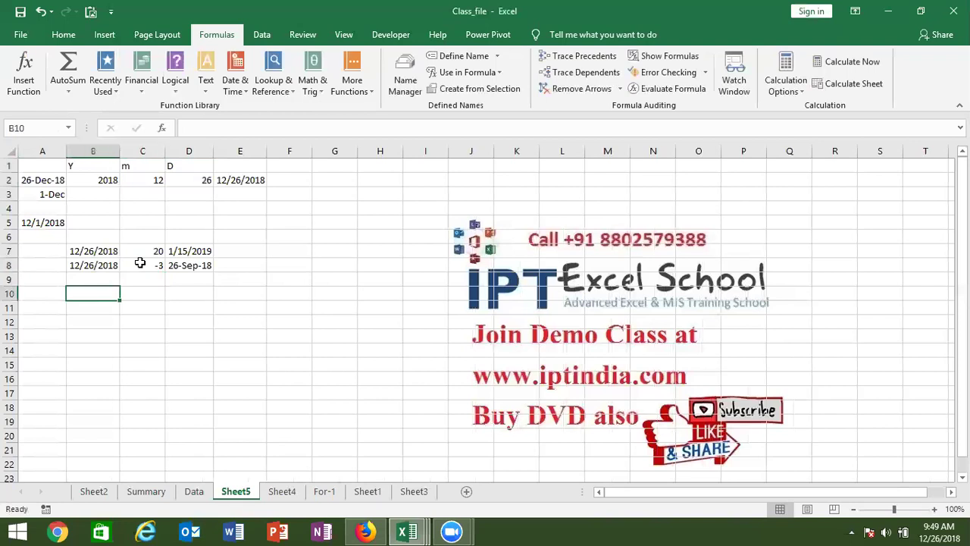
pyautogui.press('Up')
pyautogui.write('=TODAY()')
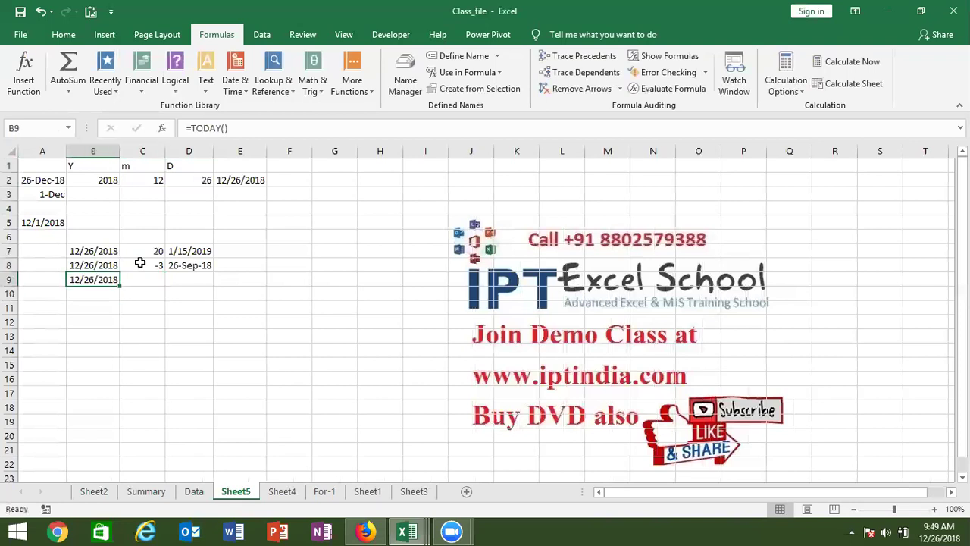
pyautogui.press('Tab')
pyautogui.write('2')
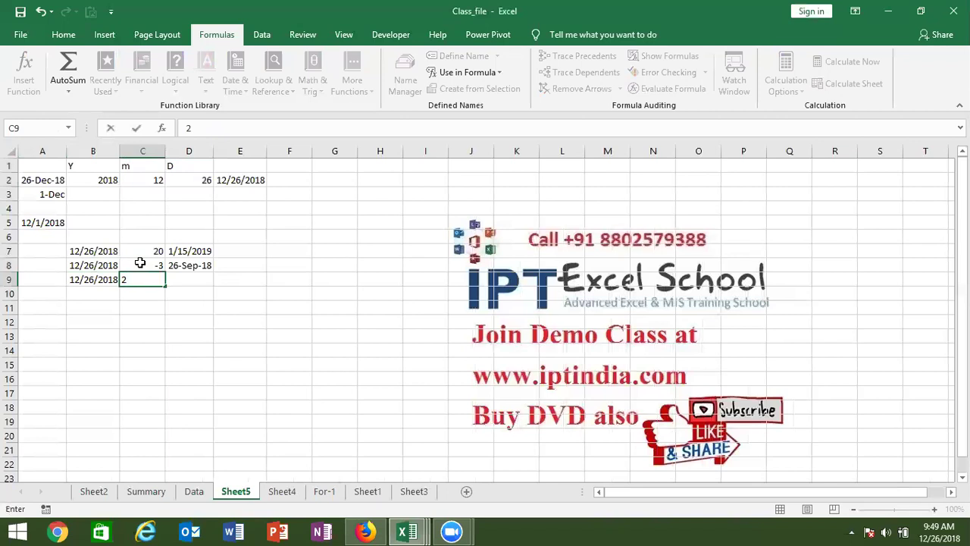
pyautogui.press('Tab')
pyautogui.write('3')
pyautogui.press('Tab')
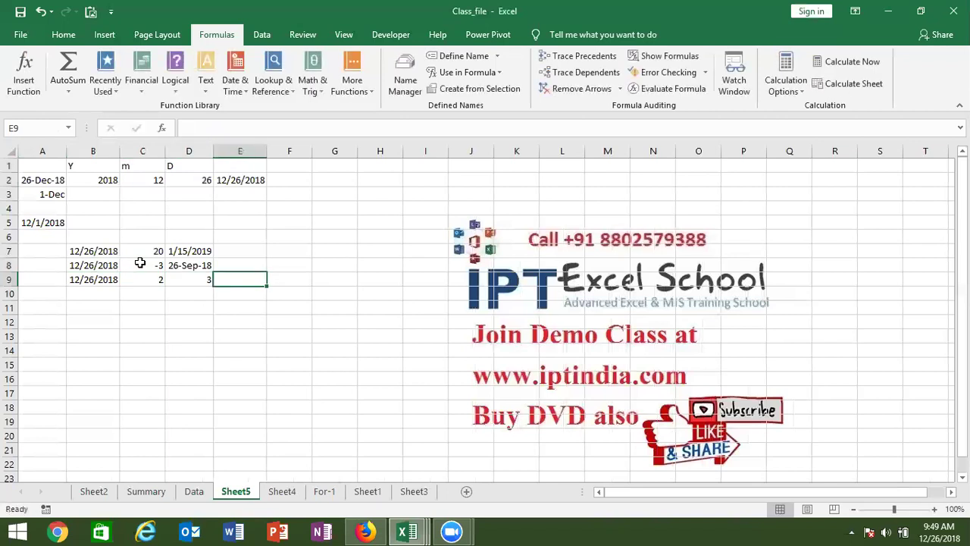
pyautogui.write('26')
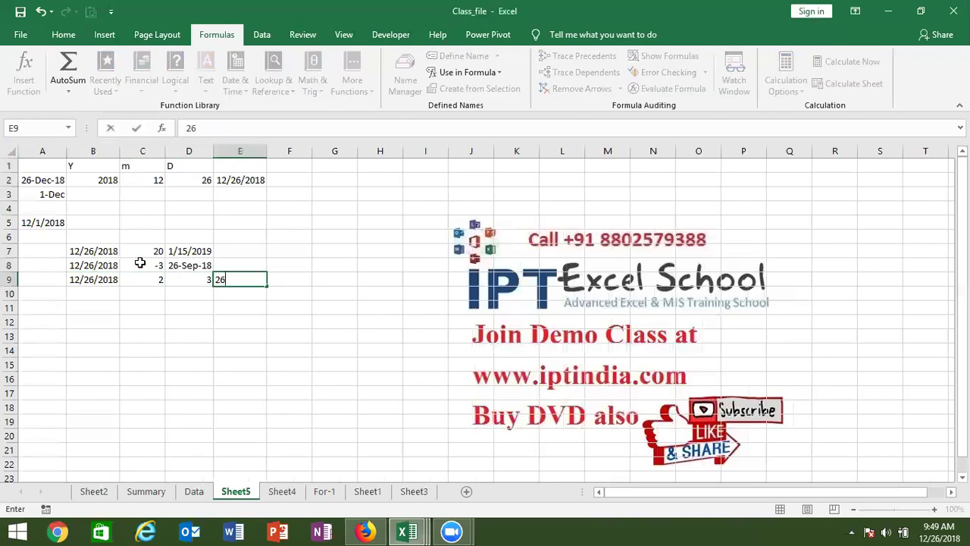
pyautogui.press('Tab')
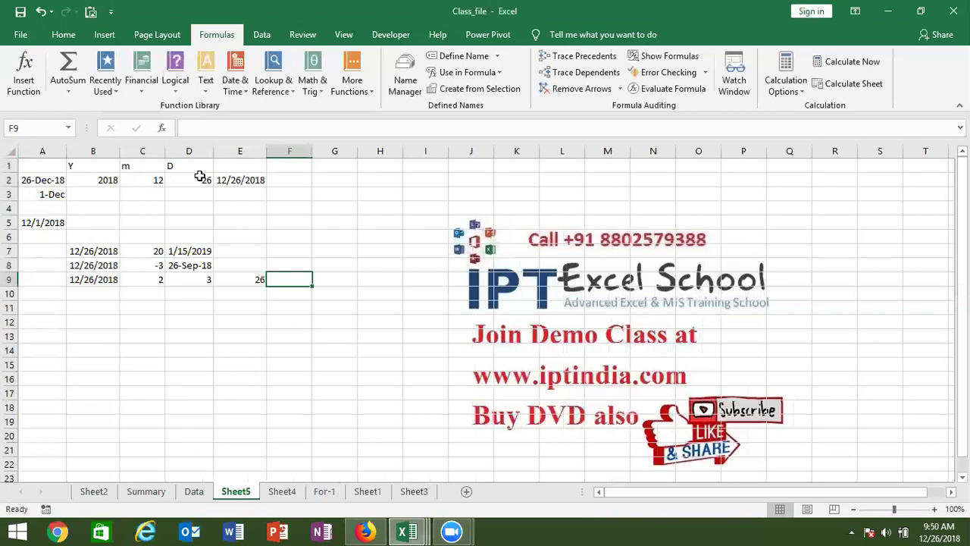
# Enter =DATE(YEAR(B9)+2,MONTH(B9)+3,DAY(B9)+26) in F9 and date-format it to show 21-Apr-21
pyautogui.write('=')
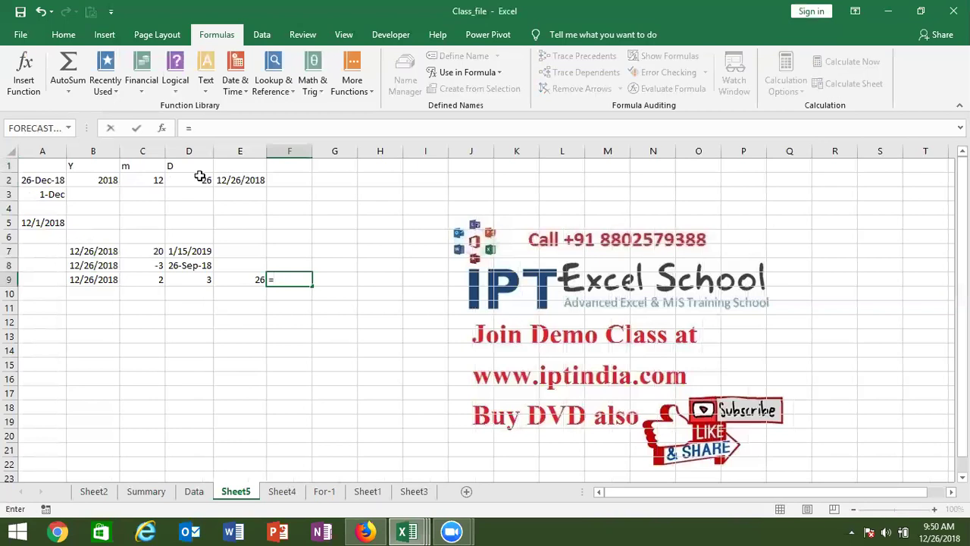
pyautogui.write('DATE(')
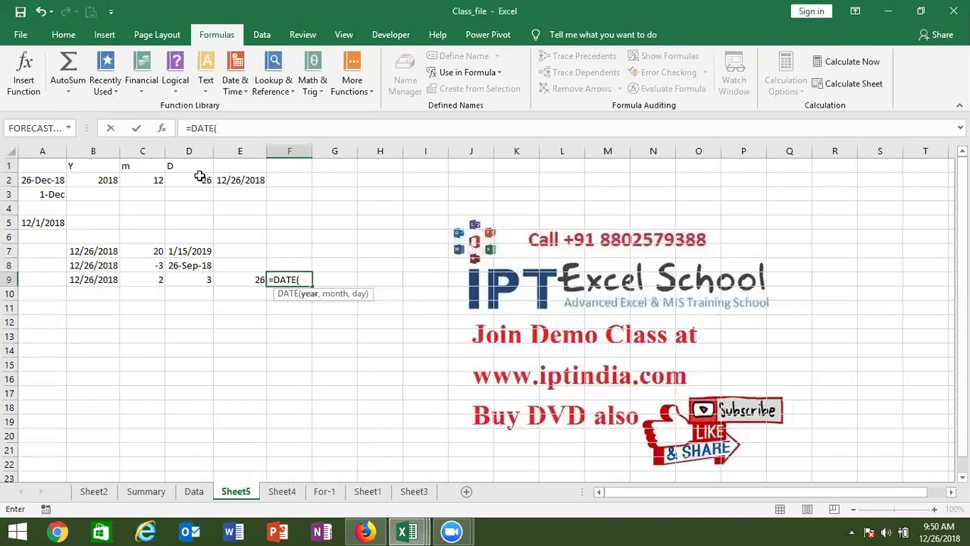
pyautogui.write('YEAR(')
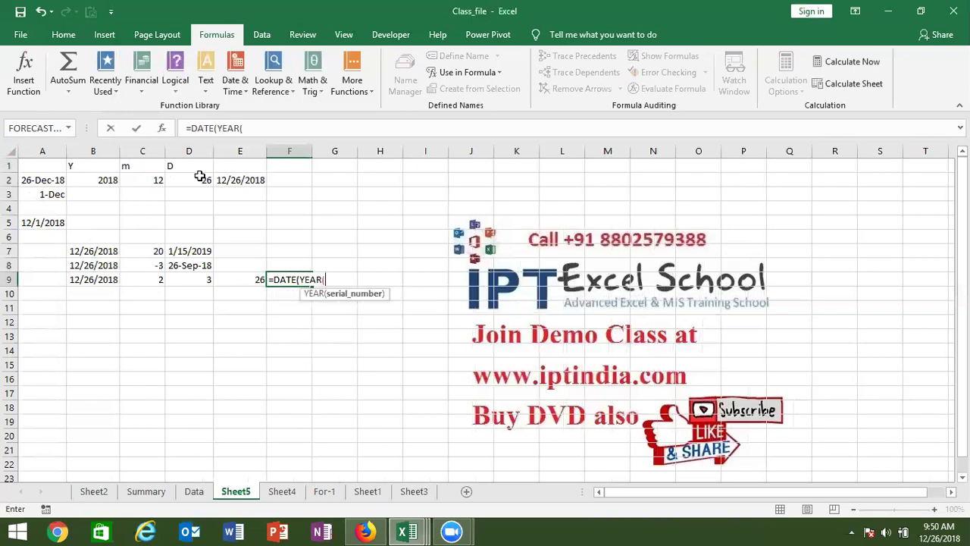
pyautogui.click(102, 279)
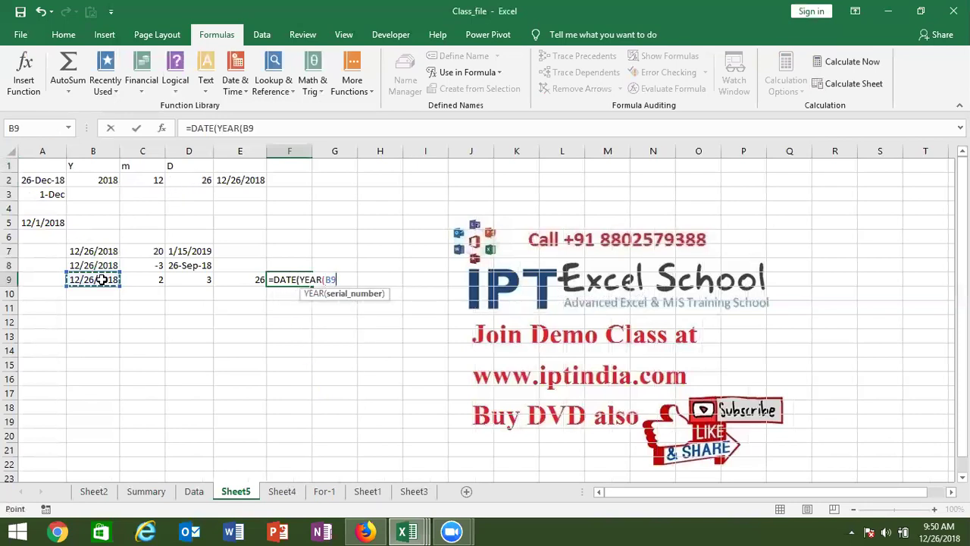
pyautogui.write(')+')
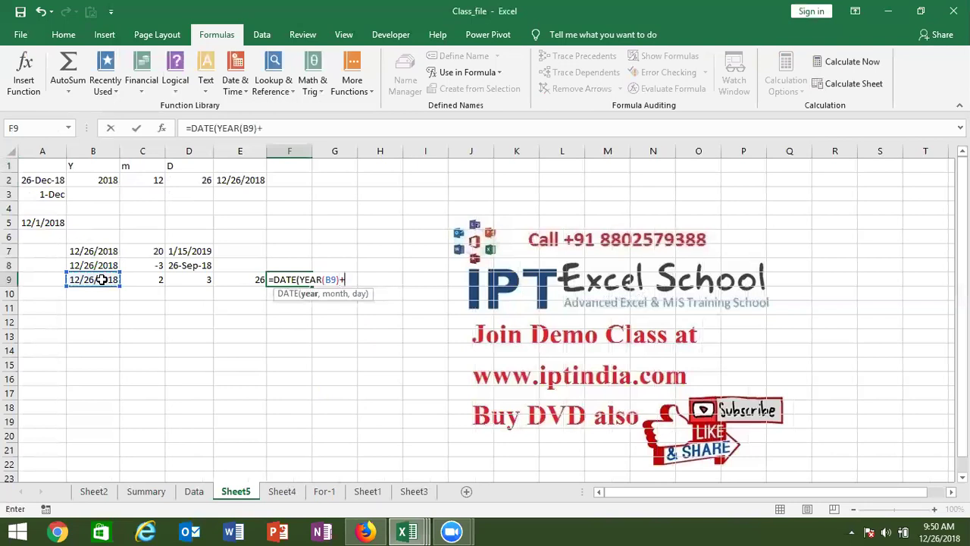
pyautogui.write('2')
pyautogui.write(',MO')
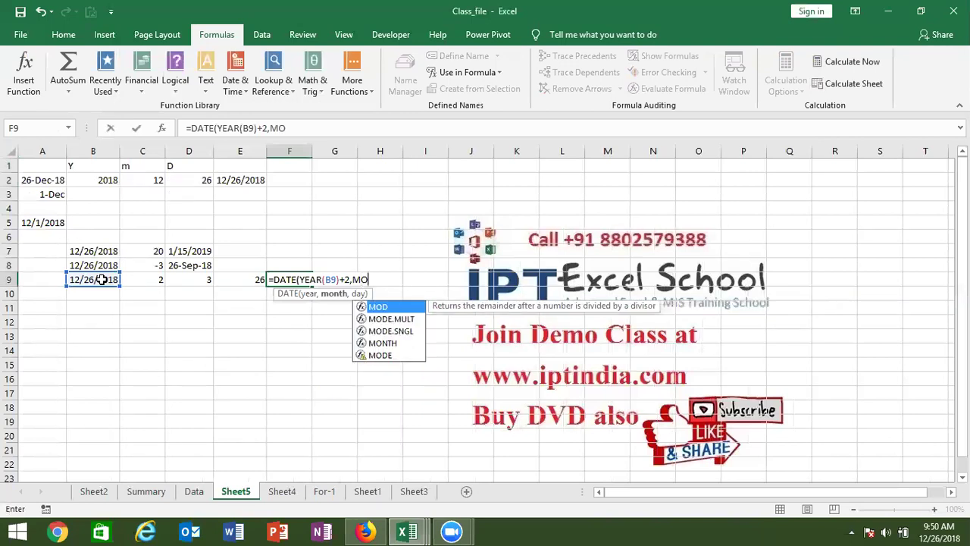
pyautogui.write('N')
pyautogui.press('Tab')
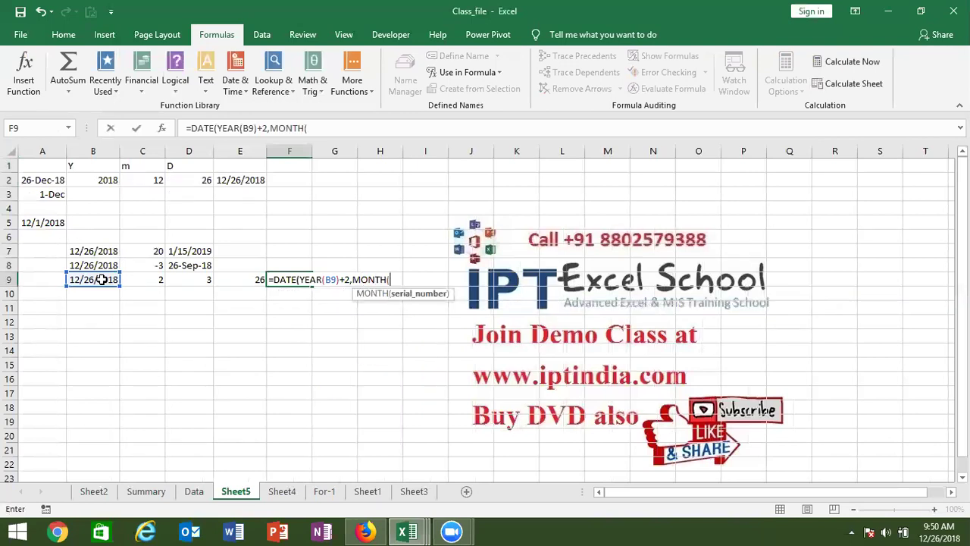
pyautogui.click(102, 280)
pyautogui.write(')')
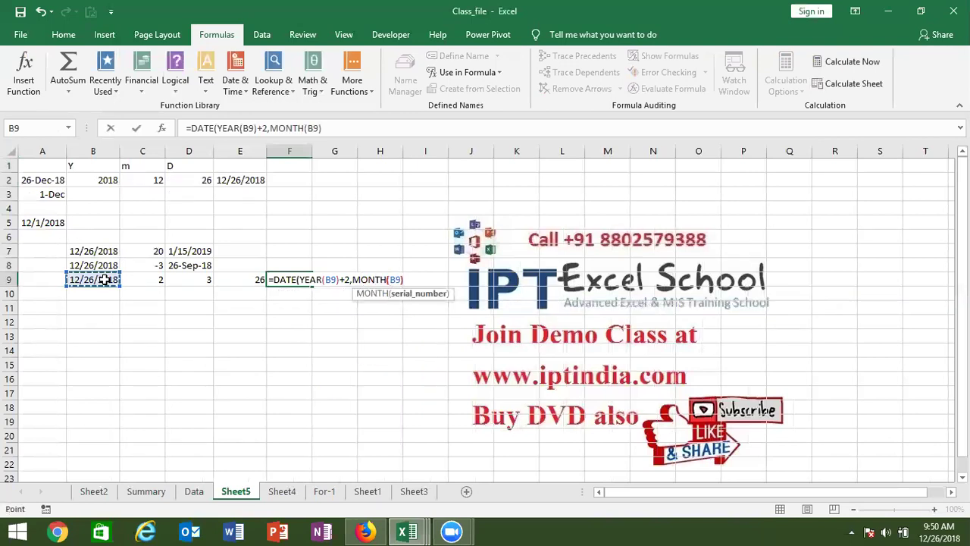
pyautogui.write('+3,DAY(')
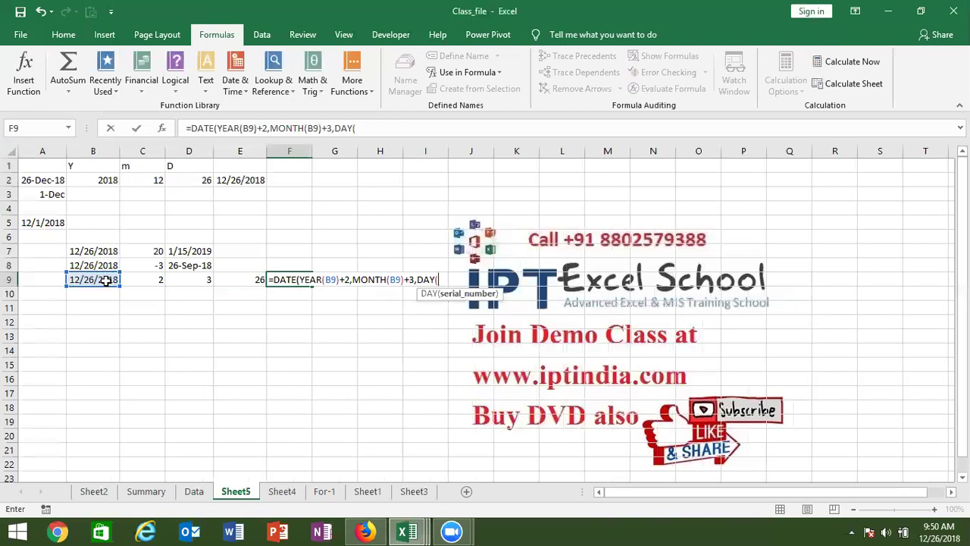
pyautogui.click(105, 280)
pyautogui.write(')+26')
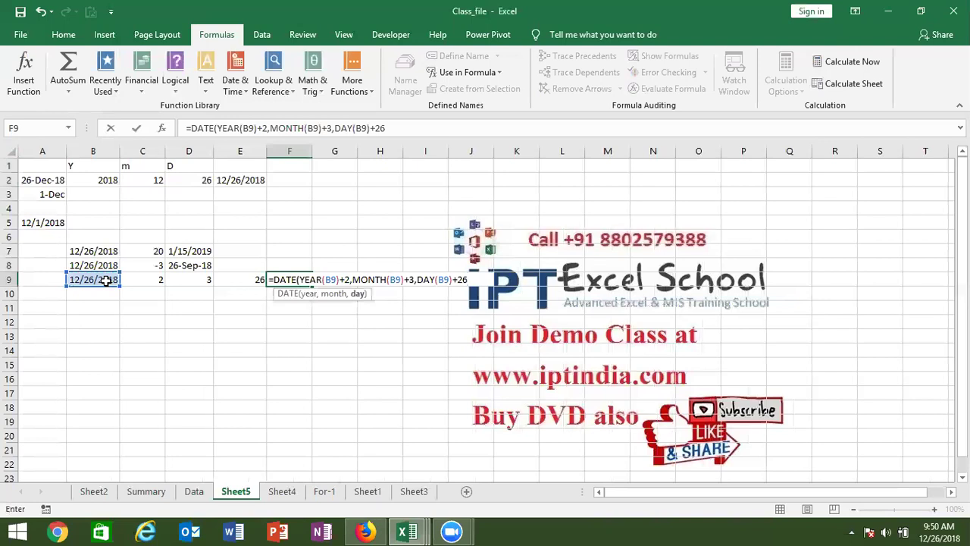
pyautogui.press('Return')
pyautogui.press('Return')
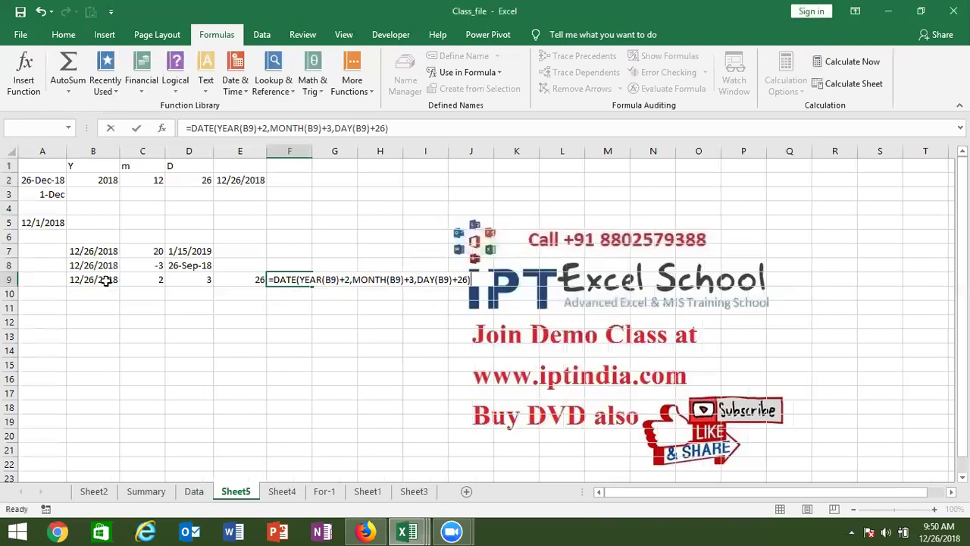
pyautogui.press('Up')
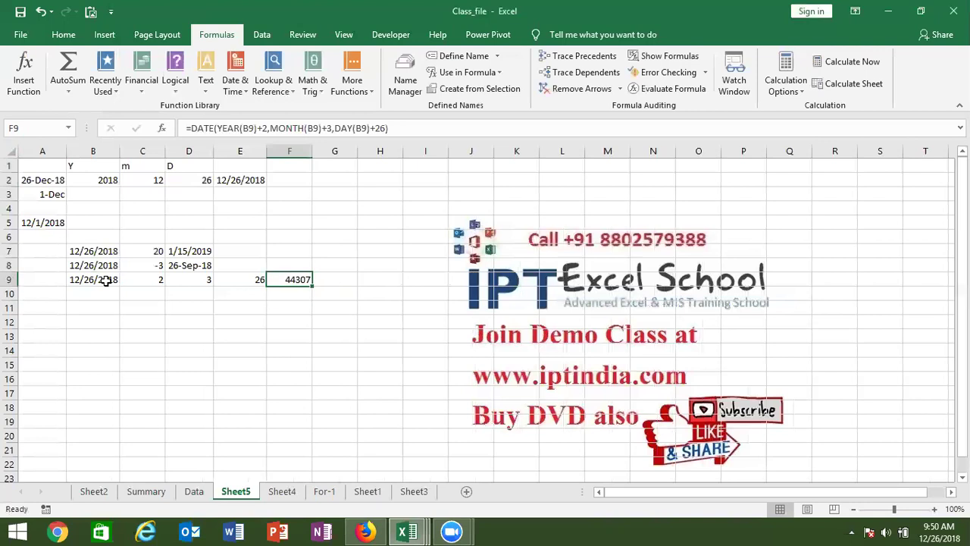
pyautogui.hotkey('ctrl', 'shift', '3')
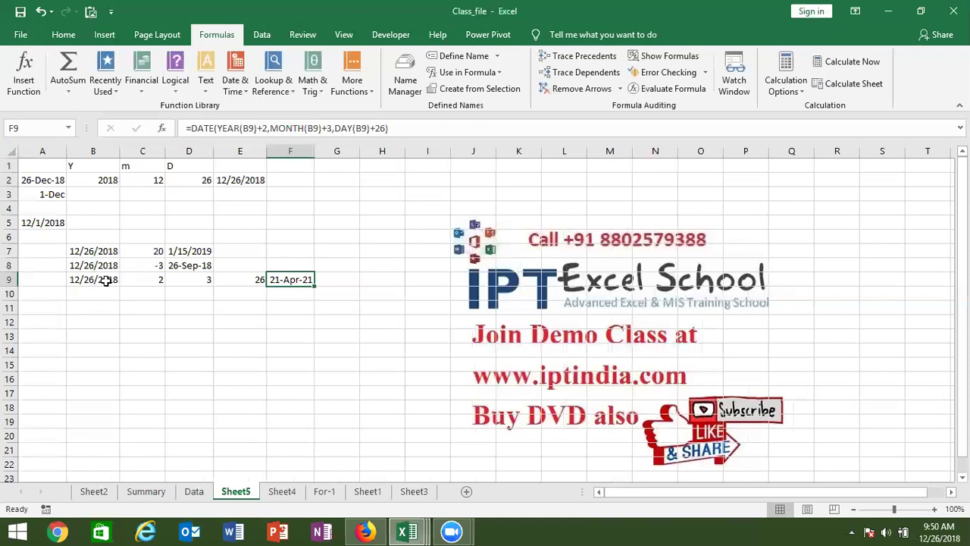
pyautogui.press('Down')
pyautogui.press('Down')
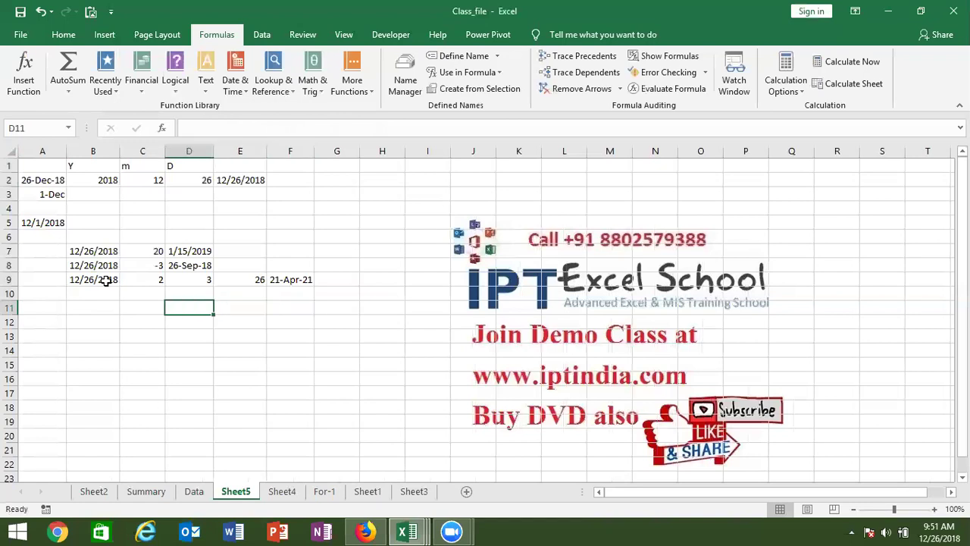
# Enter 1-Jan in B11 and today's date, 12/26/2018, in C11
pyautogui.press('Left')
pyautogui.press('Left')
pyautogui.press('Left')
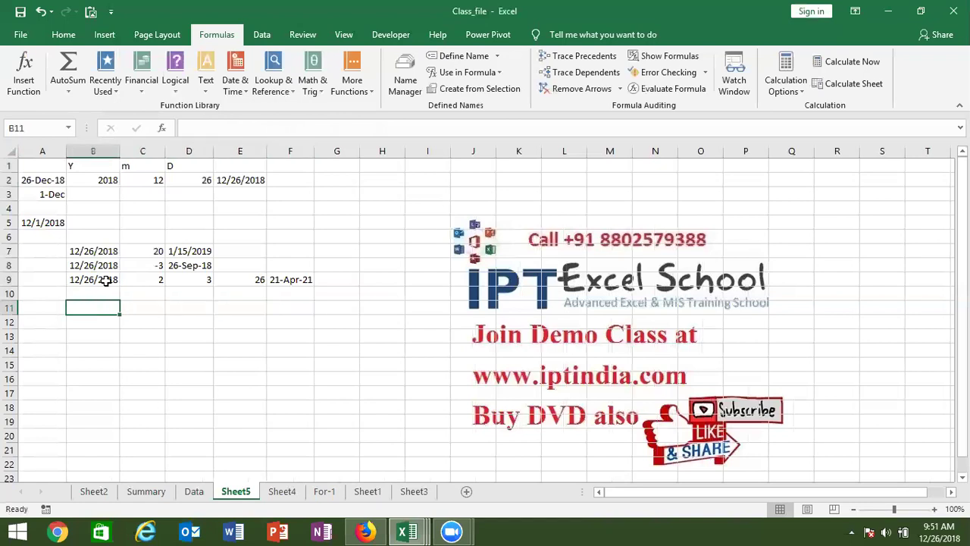
pyautogui.write('1/1')
pyautogui.press('Tab')
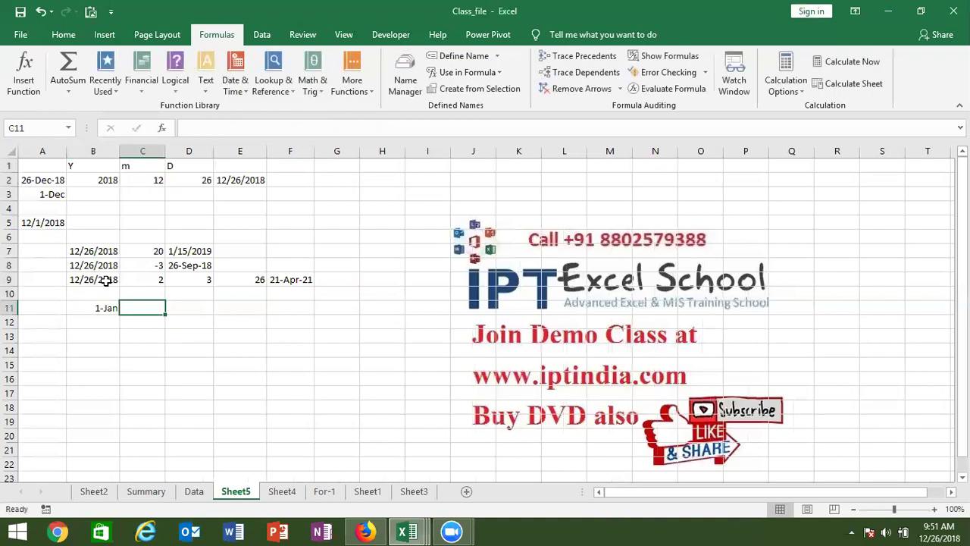
pyautogui.hotkey('ctrl', 'shift', ';')
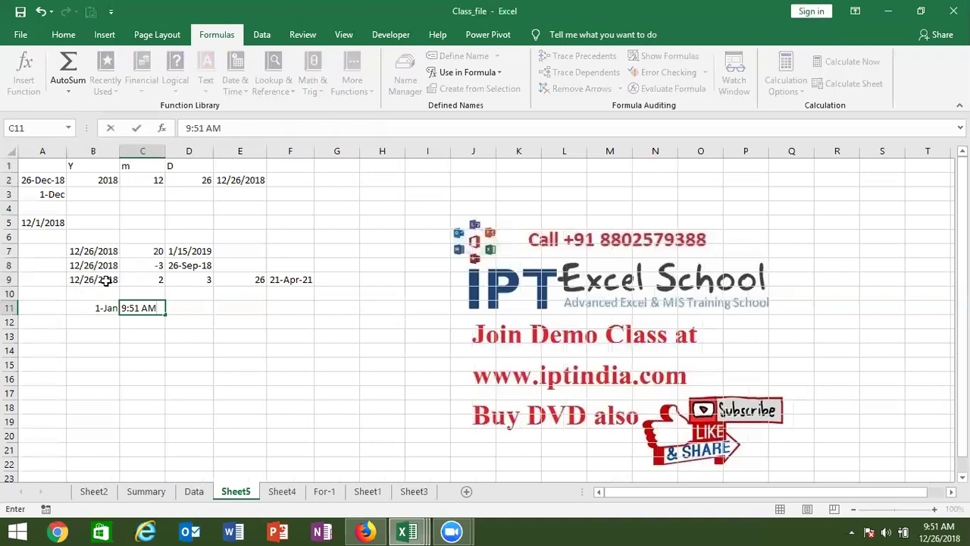
pyautogui.press('Tab')
pyautogui.hotkey('ctrl', 'z')
pyautogui.hotkey('ctrl', 'z')
pyautogui.hotkey('ctrl', 'y')
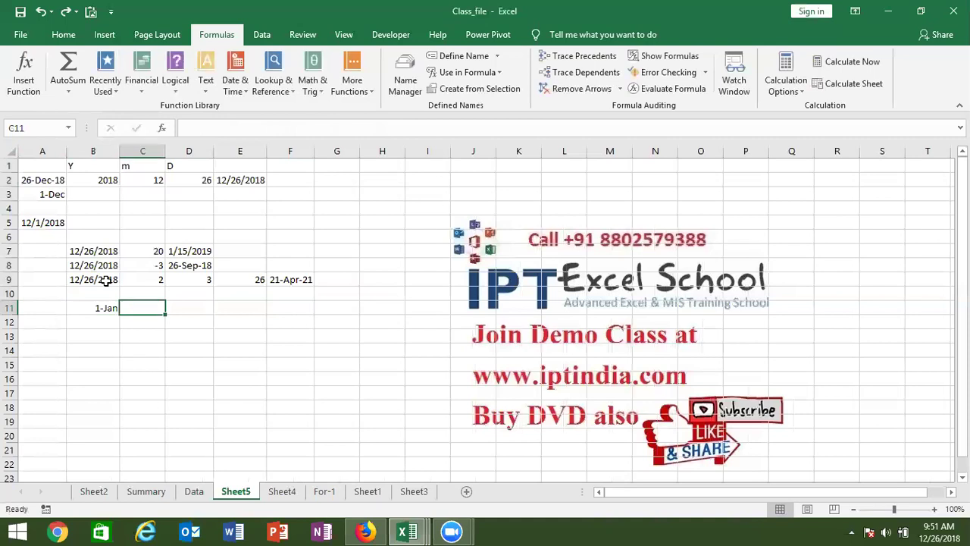
pyautogui.hotkey('ctrl', ';')
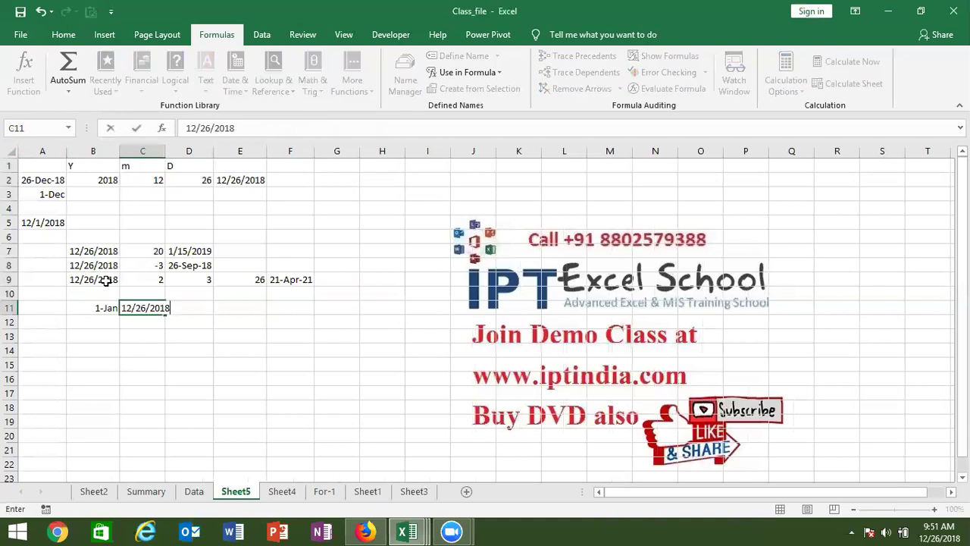
pyautogui.press('Tab')
pyautogui.press('Tab')
# Subtract the dates in D11 with =C11-B11, giving 359 days
pyautogui.press('Left')
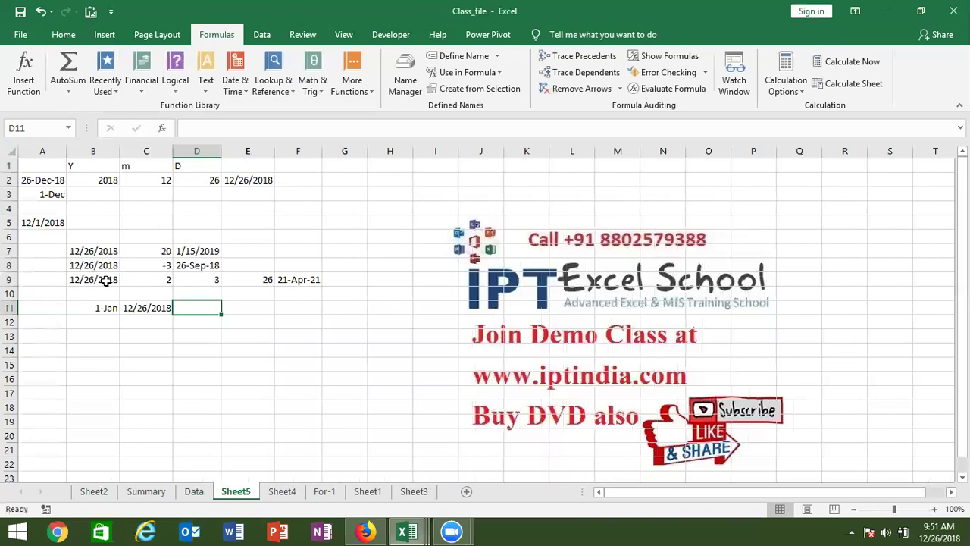
pyautogui.write('=')
pyautogui.press('Left')
pyautogui.write('-')
pyautogui.press('Left')
pyautogui.press('Left')
pyautogui.press('Return')
# Enter =DAYS(C11,B11) in E11 to get the same 359-day difference
pyautogui.press('Up')
pyautogui.press('Right')
pyautogui.write('=DAY')
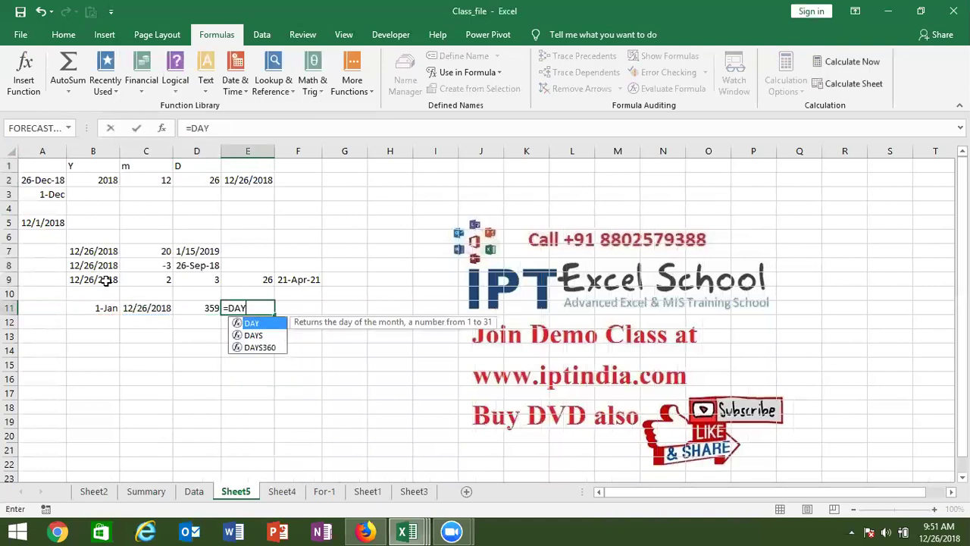
pyautogui.press('Down')
pyautogui.press('Tab')
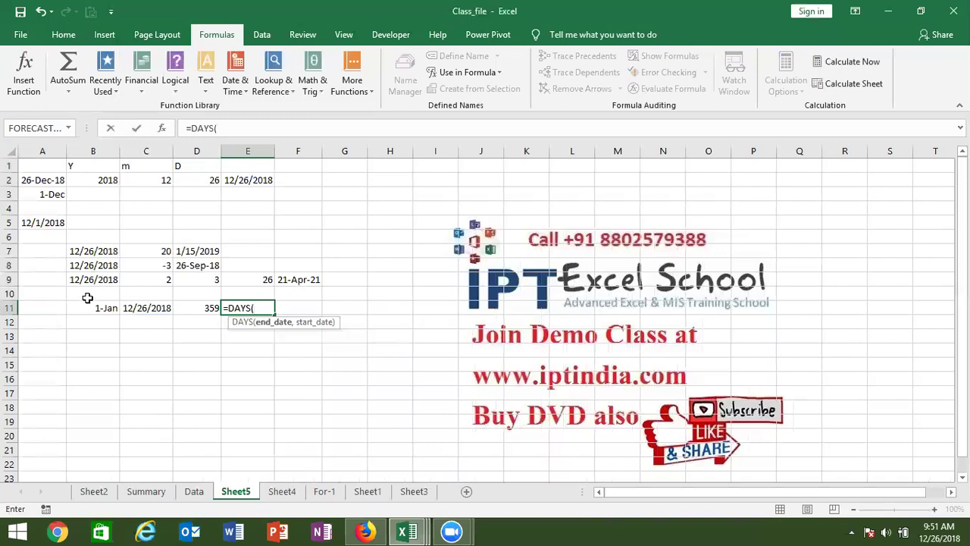
pyautogui.click(142, 308)
pyautogui.write(',')
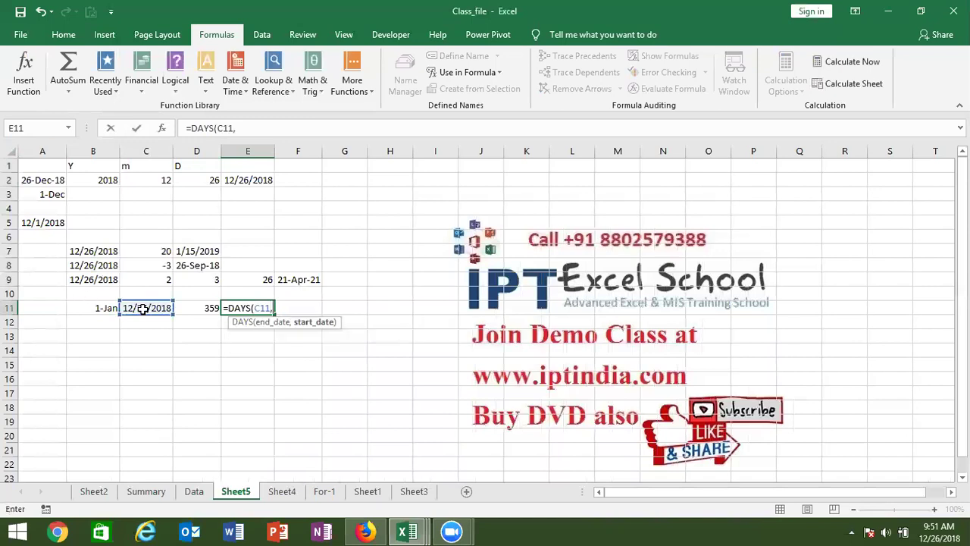
pyautogui.click(97, 307)
pyautogui.hotkey('ctrl', 'Return')
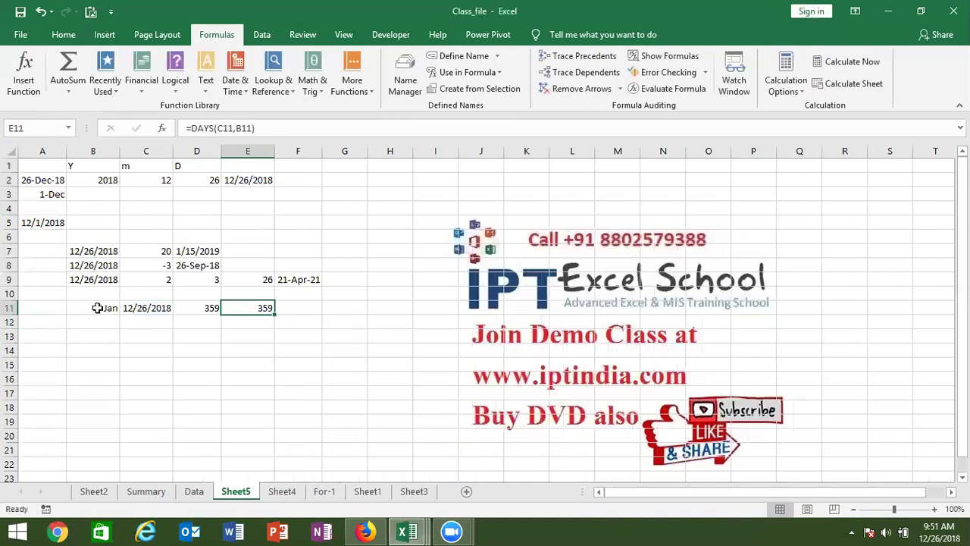
pyautogui.press('Left')
pyautogui.press('Left')
pyautogui.press('Left')
# Fill the 1-Jan and 12/26/2018 dates from row 11 down into row 12
pyautogui.press('Down')
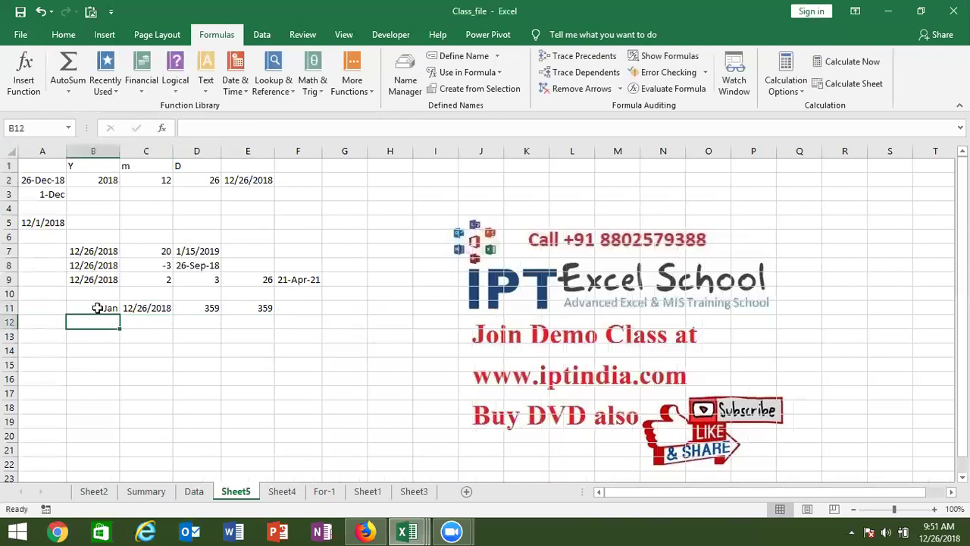
pyautogui.hotkey('shift', 'Right')
pyautogui.hotkey('ctrl', 'd')
pyautogui.press('Right')
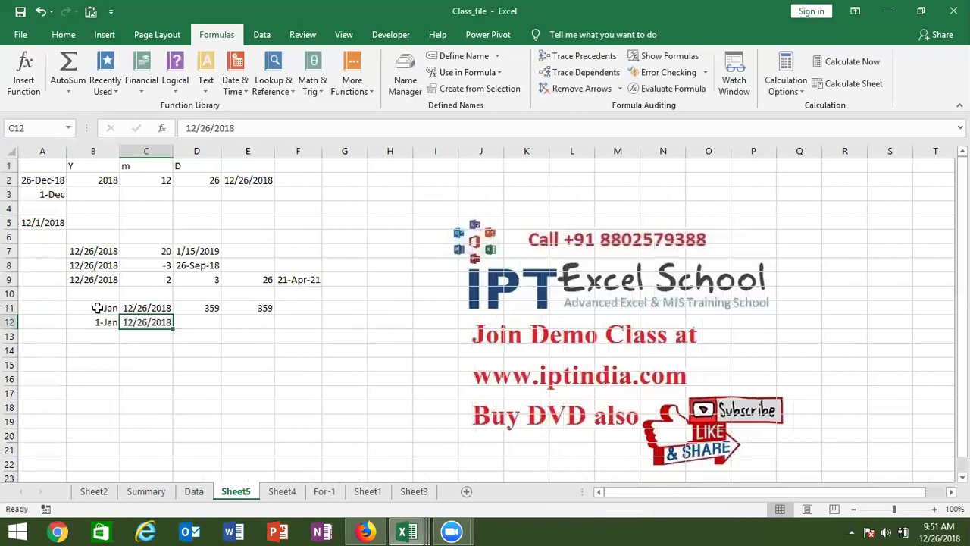
pyautogui.press('Right')
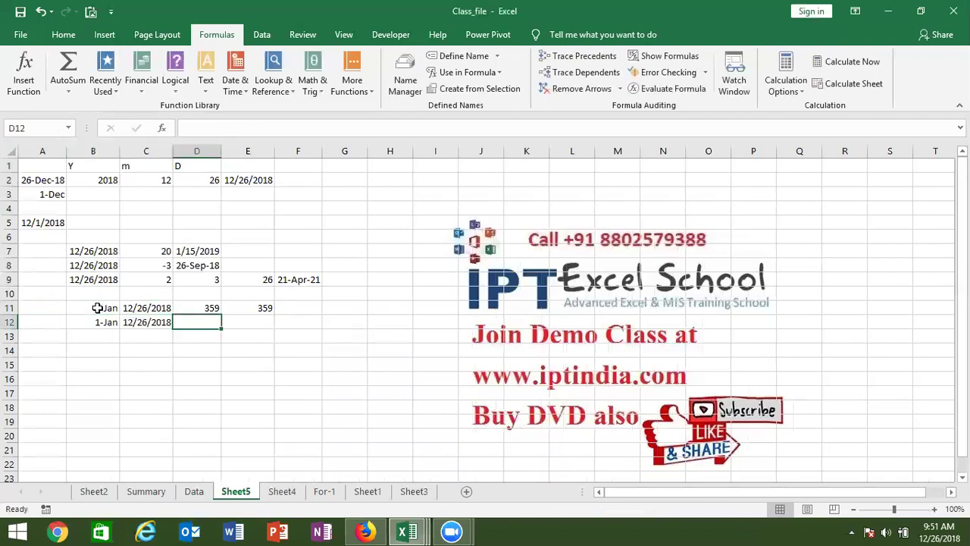
# Enter =NETWORKDAYS(B12,C12,H2:H19) in D12 to count 258 working days
pyautogui.write('=')
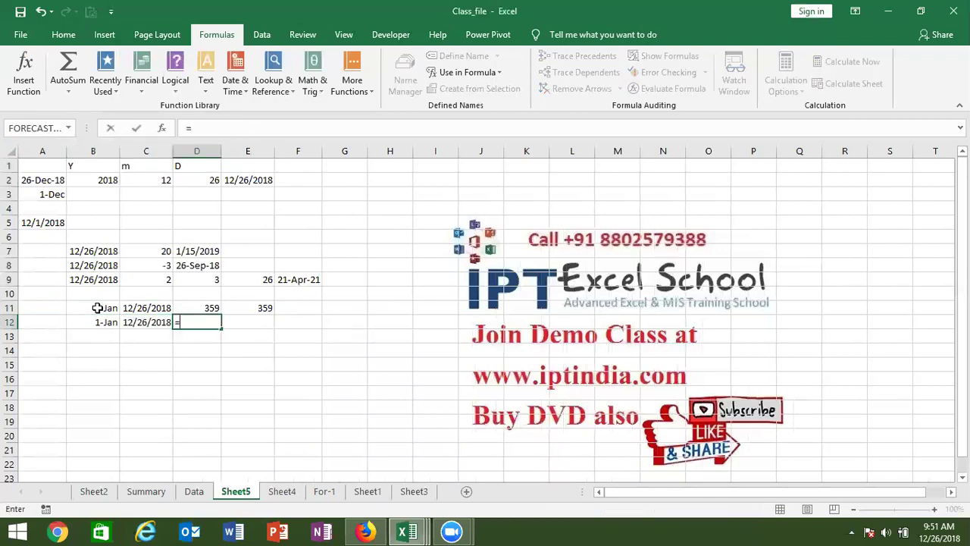
pyautogui.write('NE')
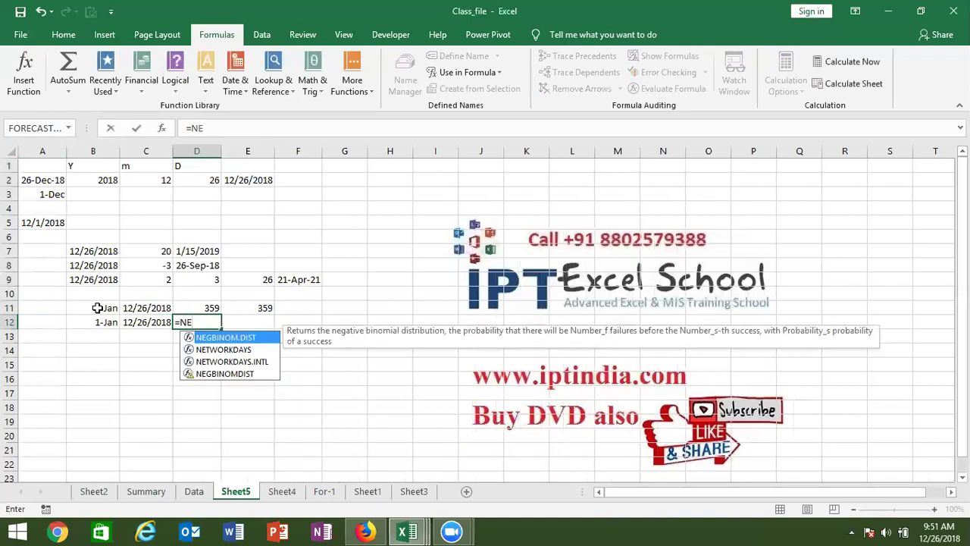
pyautogui.press('Down')
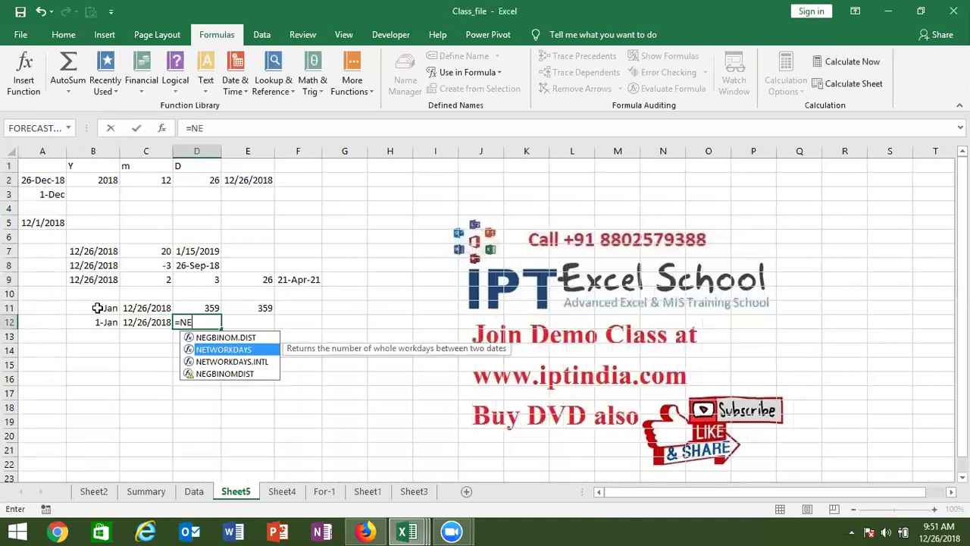
pyautogui.press('Tab')
pyautogui.press('Left')
pyautogui.press('Left')
pyautogui.write(',')
pyautogui.press('Right')
pyautogui.write(',')
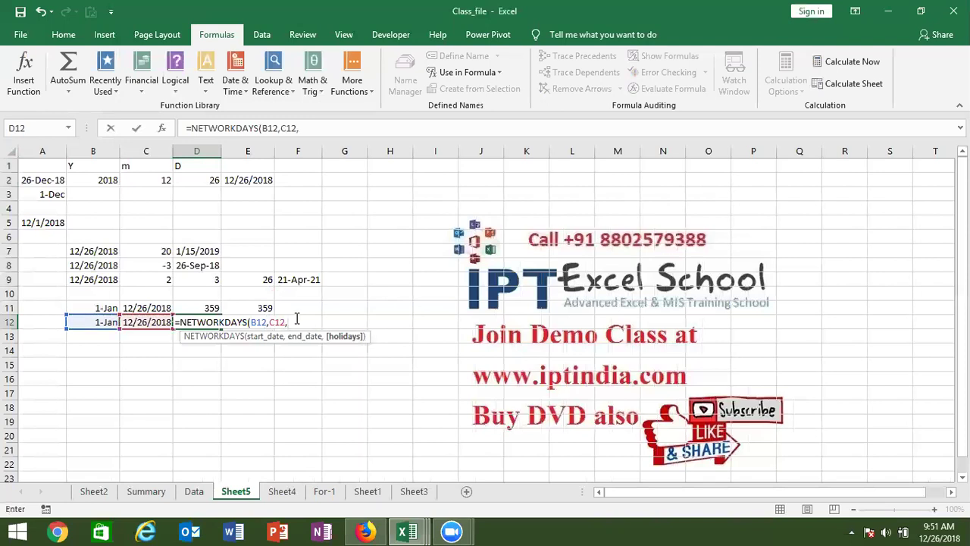
pyautogui.moveTo(389, 182)
pyautogui.mouseDown()
pyautogui.moveTo(406, 347)
pyautogui.moveTo(401, 420)
pyautogui.mouseUp()
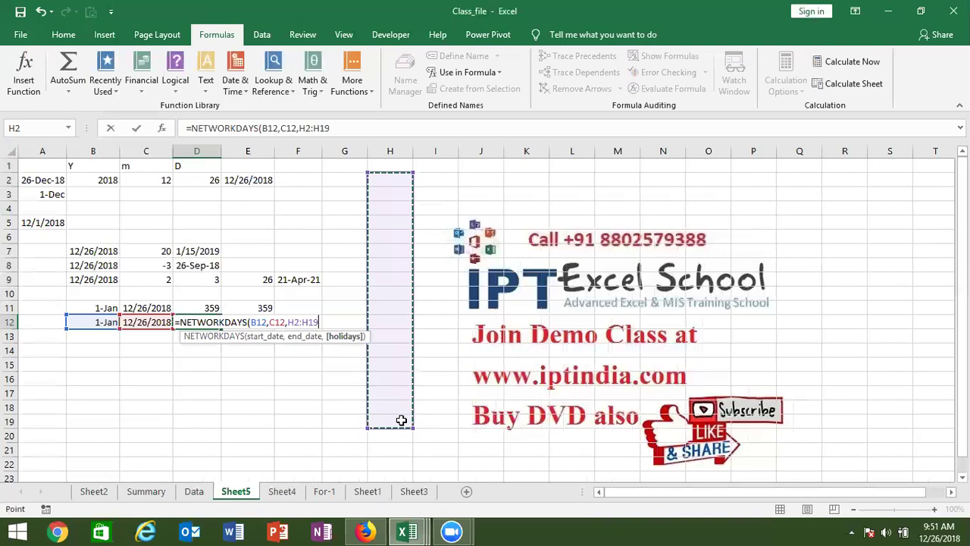
pyautogui.hotkey('ctrl', 'Return')
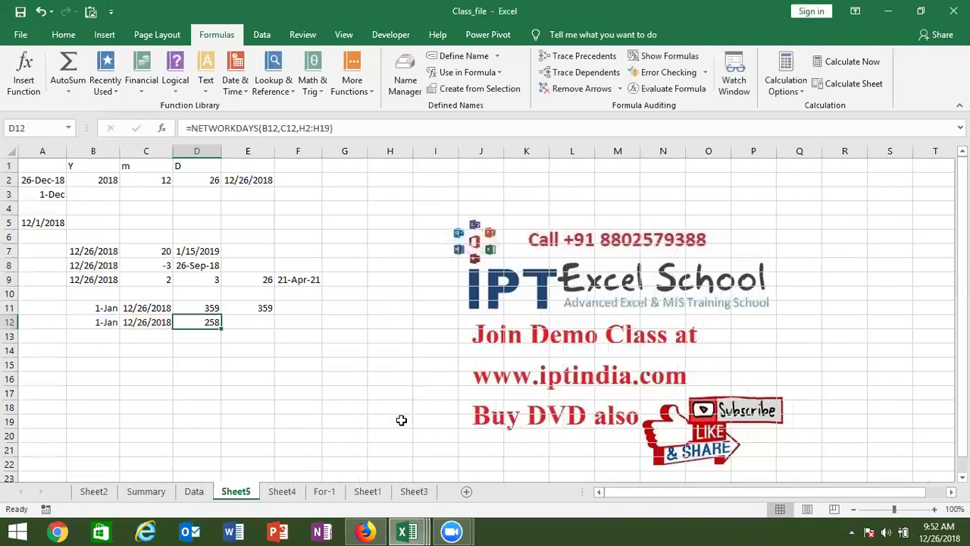
# Fill the 1-Jan and 12/26/2018 dates from row 12 down into row 13
pyautogui.press('Left')
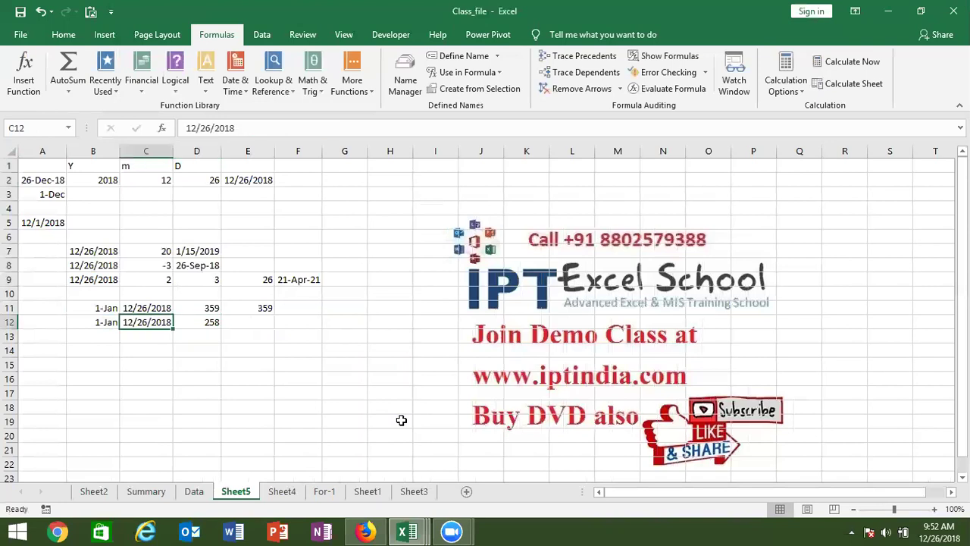
pyautogui.press('Left')
pyautogui.hotkey('shift', 'Right')
pyautogui.hotkey('shift', 'Down')
pyautogui.hotkey('ctrl', 'd')
pyautogui.press('Down')
pyautogui.press('Right')
pyautogui.press('Right')
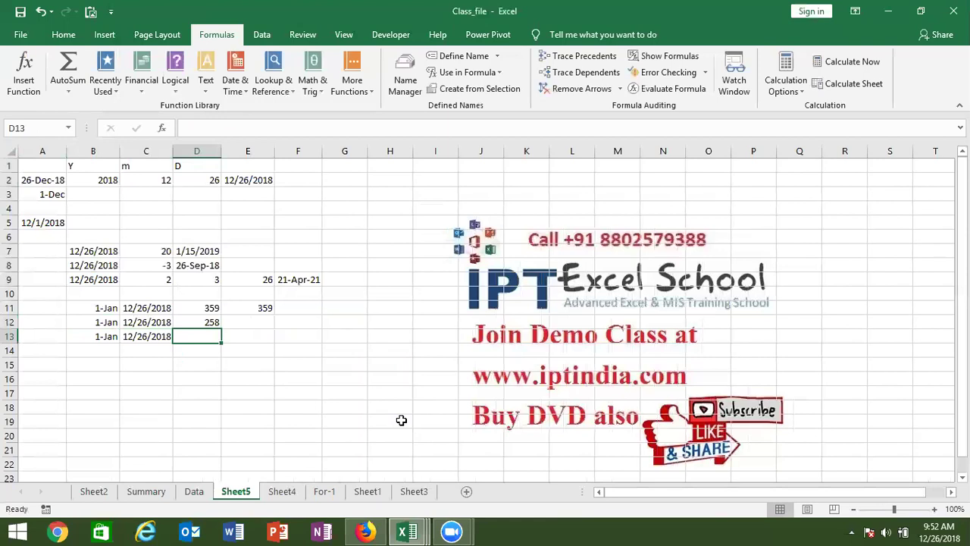
# Start =NETWORKDAYS.INTL(B13,C13,11 in D13, using weekend code 11 (Sunday only)
pyautogui.write('=NET')
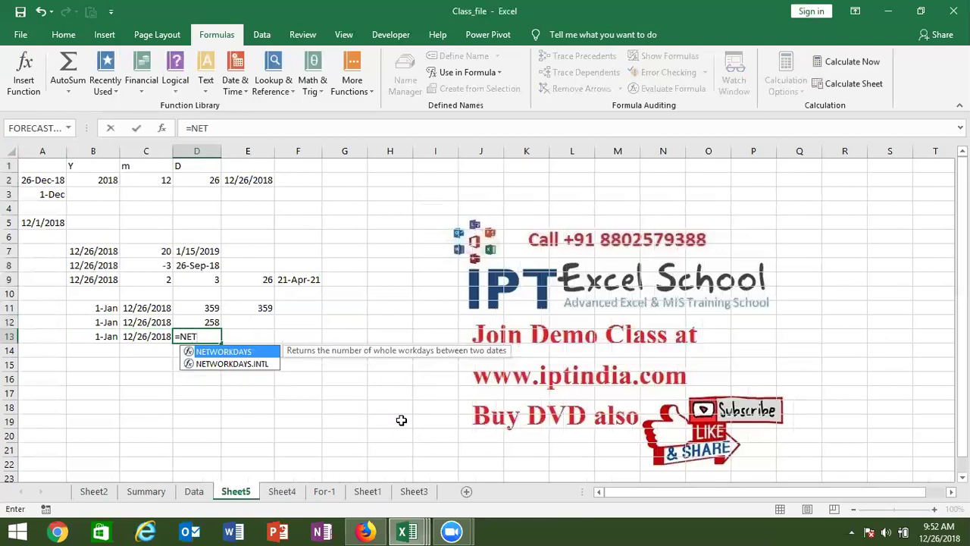
pyautogui.press('Down')
pyautogui.press('Tab')
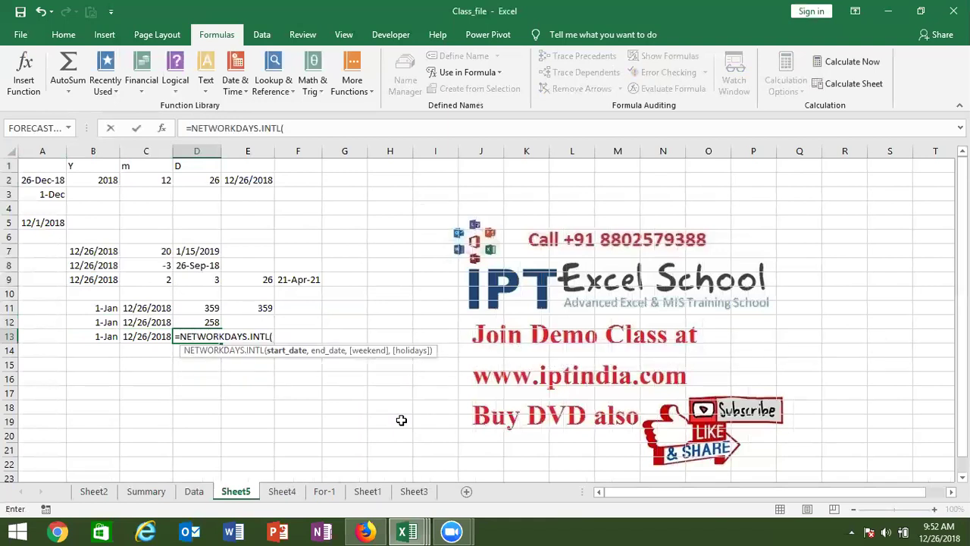
pyautogui.press('Left')
pyautogui.press('Left')
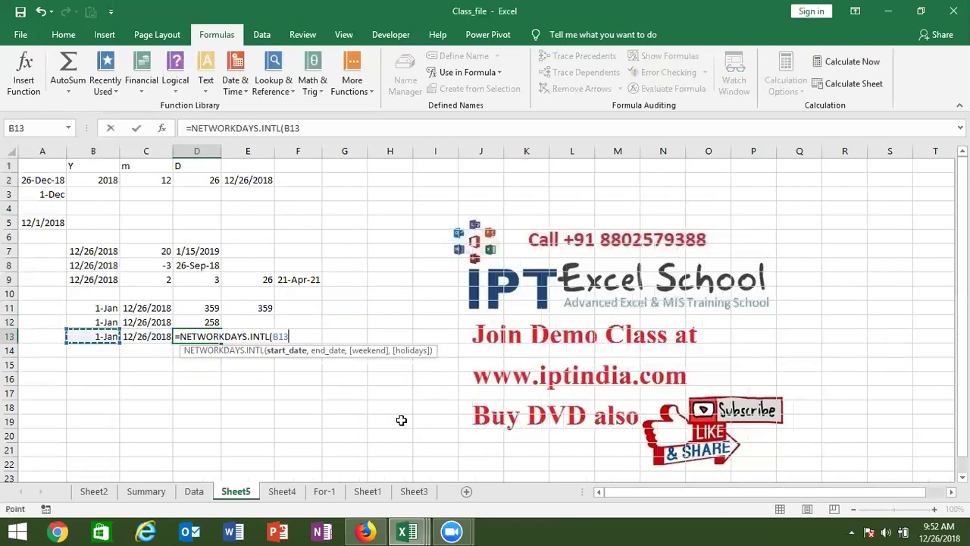
pyautogui.write(',')
pyautogui.press('Left')
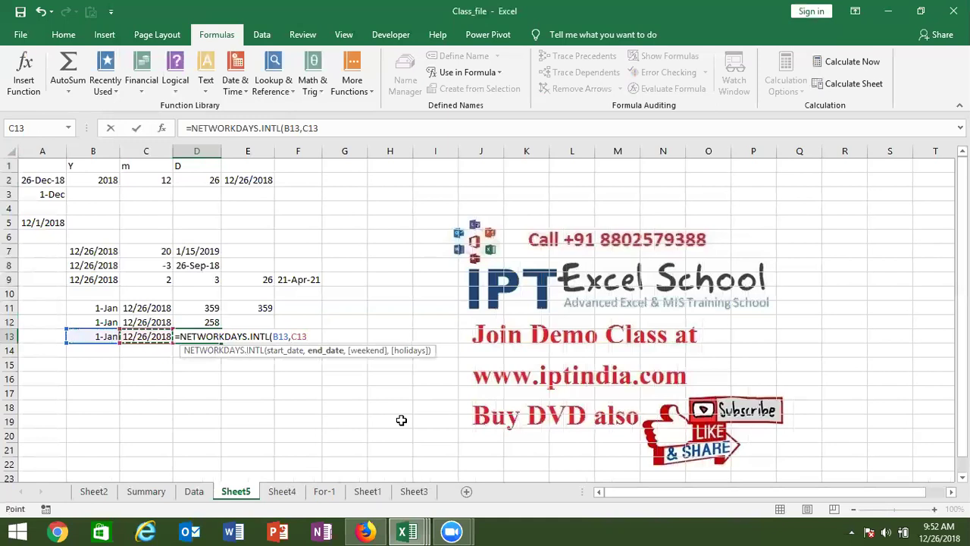
pyautogui.write(',')
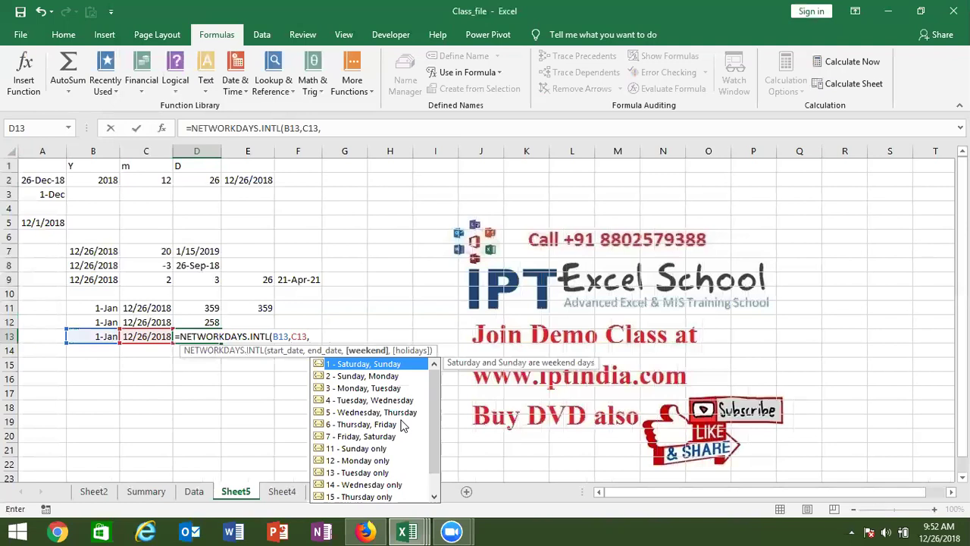
pyautogui.press('Down')
pyautogui.press('Down')
pyautogui.press('Down')
pyautogui.press('Down')
pyautogui.press('Down')
pyautogui.press('Down')
pyautogui.press('Down')
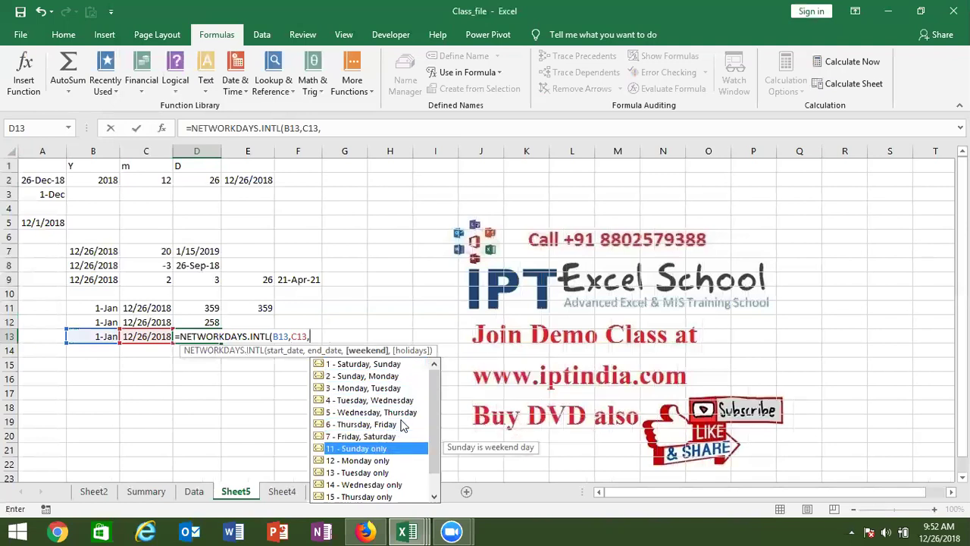
pyautogui.press('Tab')
# Add H2:H16 as the holidays range, giving 309 workdays in D13
pyautogui.write(',')
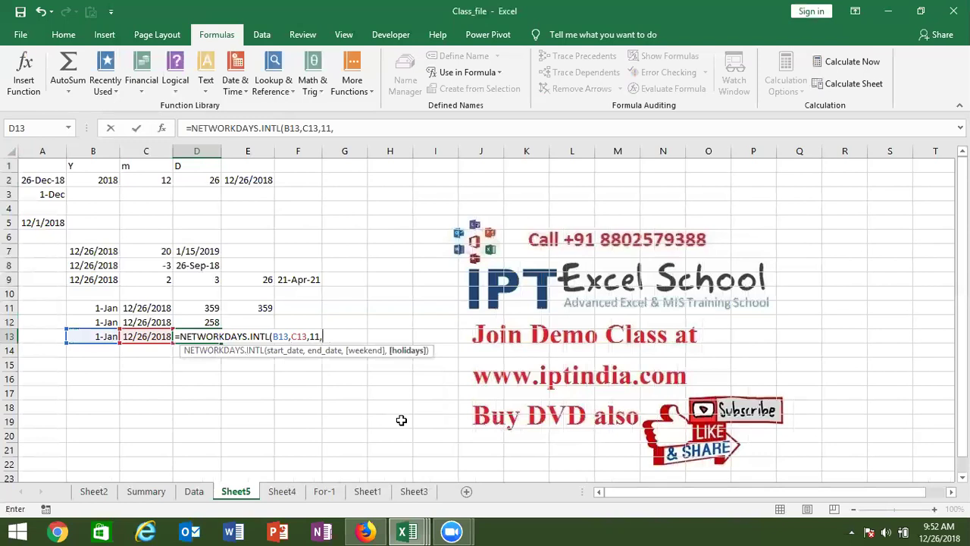
pyautogui.click(387, 185)
pyautogui.moveTo(387, 185); pyautogui.dragTo(387, 378)
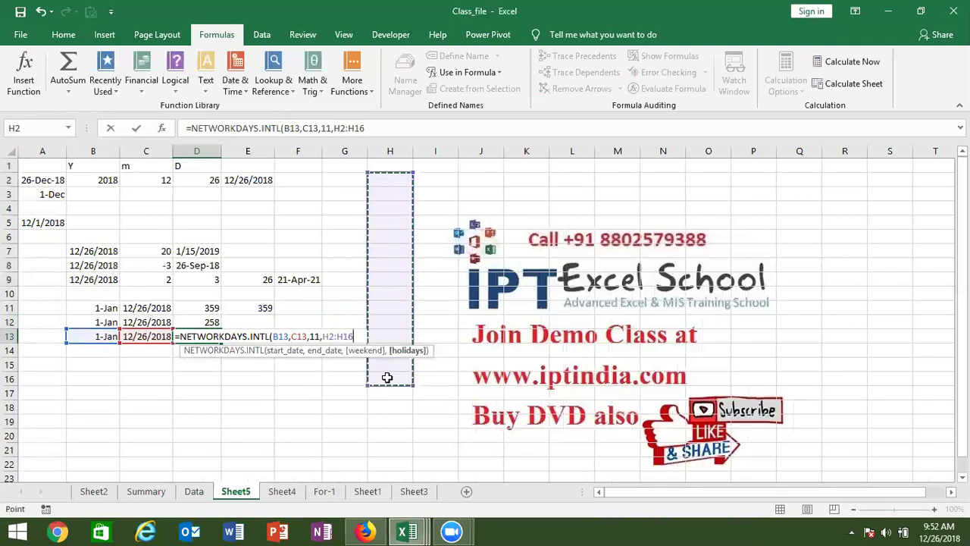
pyautogui.write(')')
pyautogui.hotkey('ctrl', 'Return')
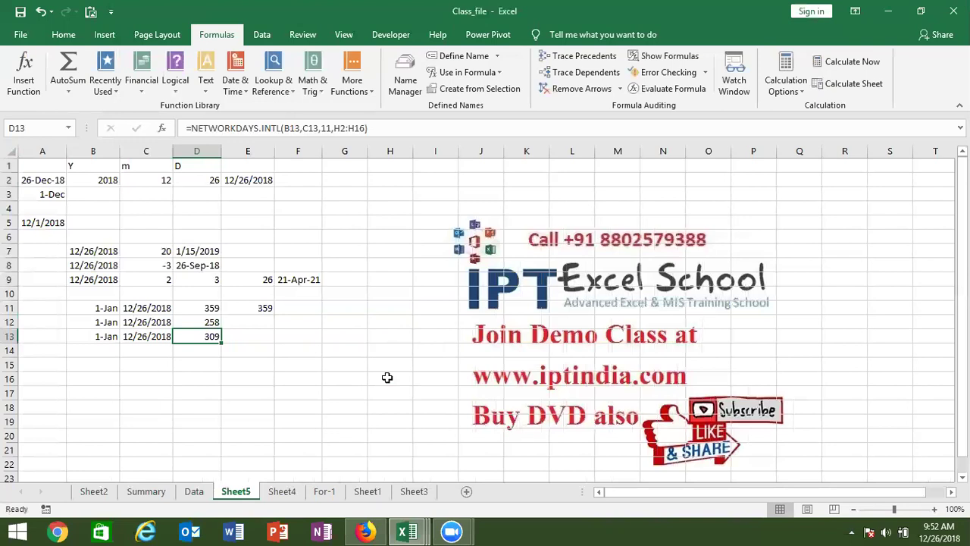
pyautogui.press('Down')
pyautogui.press('Left')
pyautogui.press('Left')
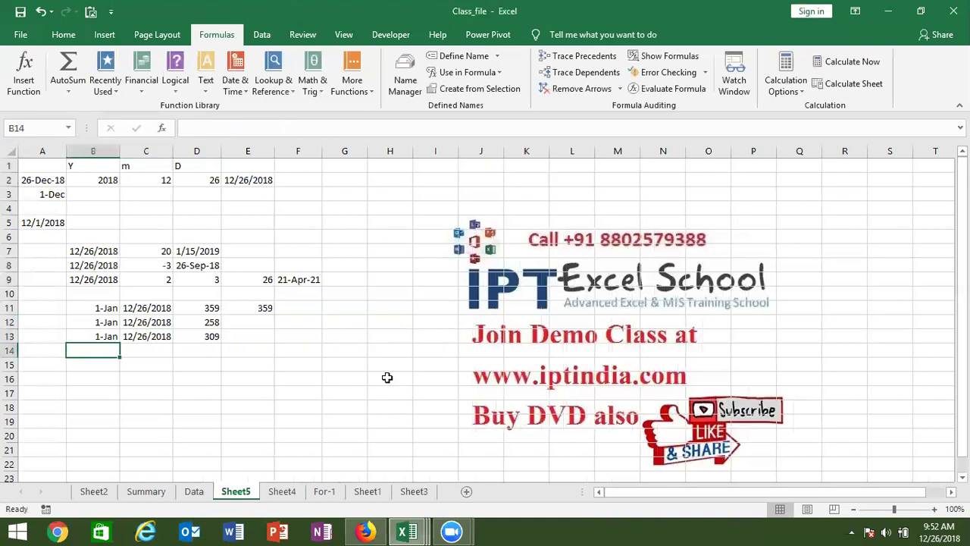
# Put today's date, 12/26/2018, in B14 and the plain number 10 in C14
pyautogui.hotkey('ctrl', ';')
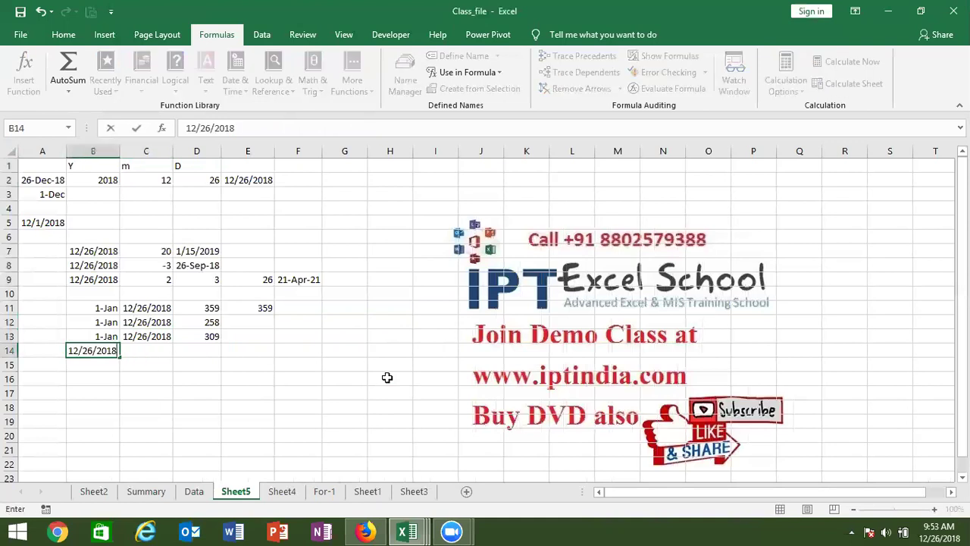
pyautogui.press('Tab')
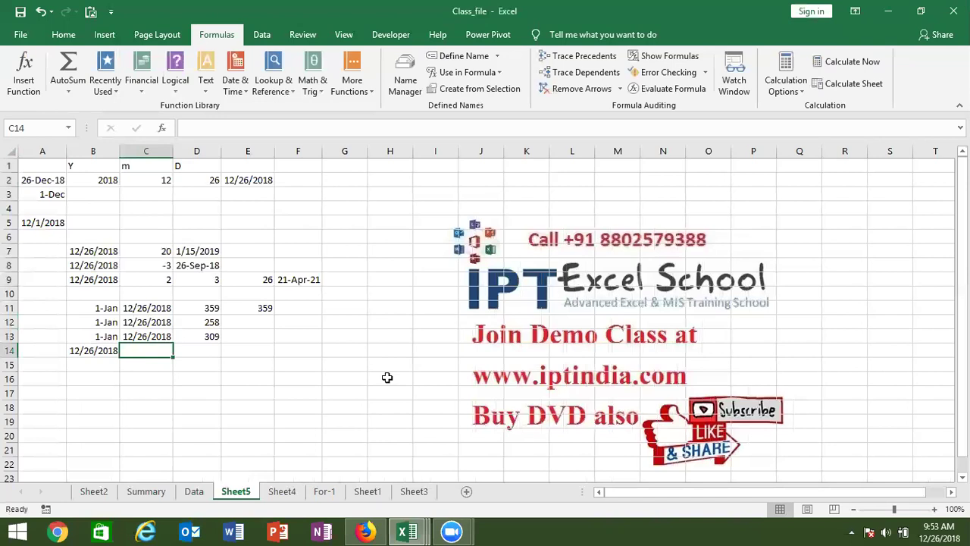
pyautogui.write('10')
pyautogui.press('Tab')
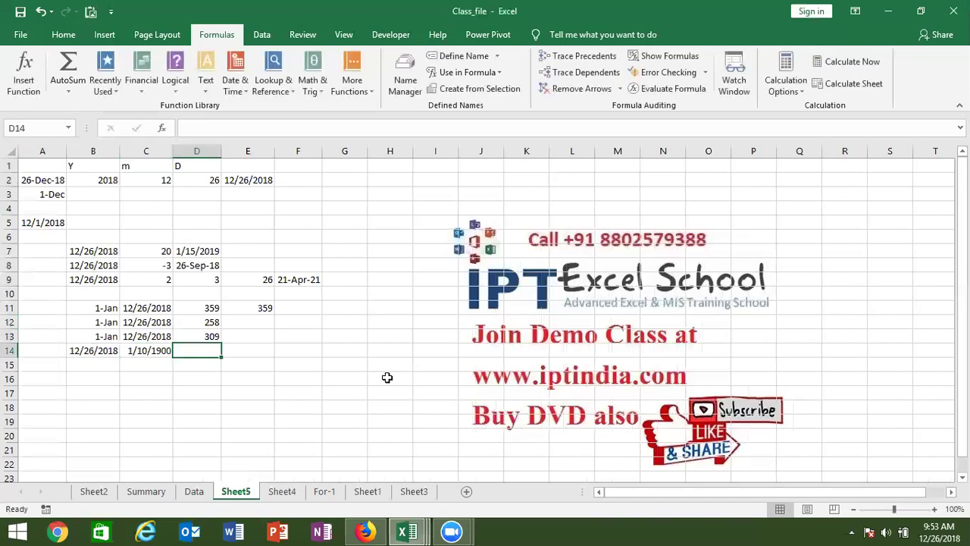
pyautogui.press('Left')
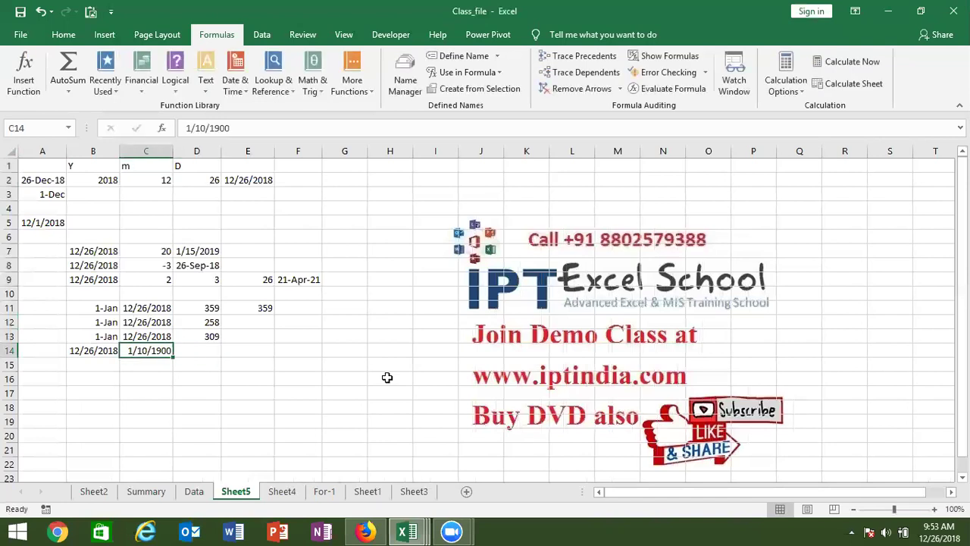
pyautogui.hotkey('ctrl', 'shift', '~')
# Enter =WORKDAY(B14,C14,H3:H12) in D14 and format it as a date (9-Jan-19)
pyautogui.press('Right')
pyautogui.write('=')
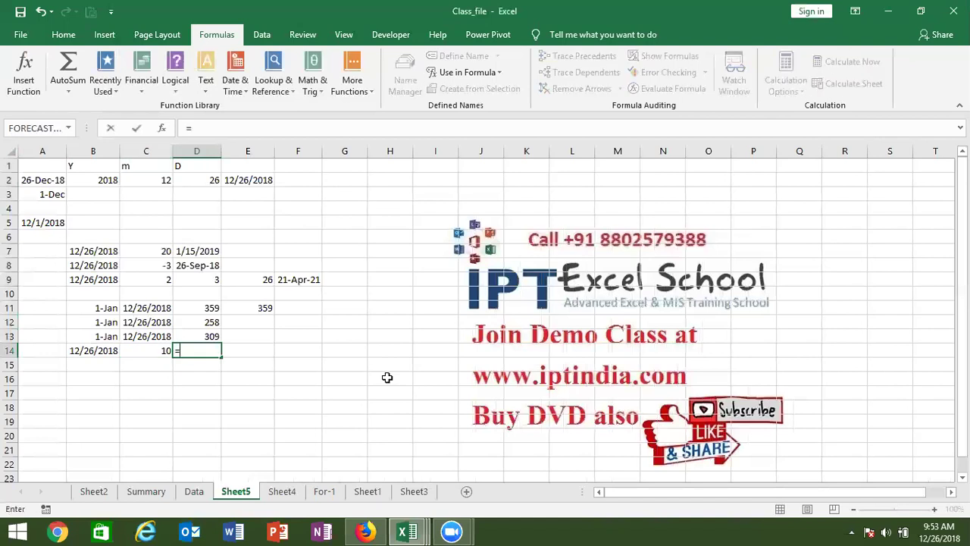
pyautogui.write('WO')
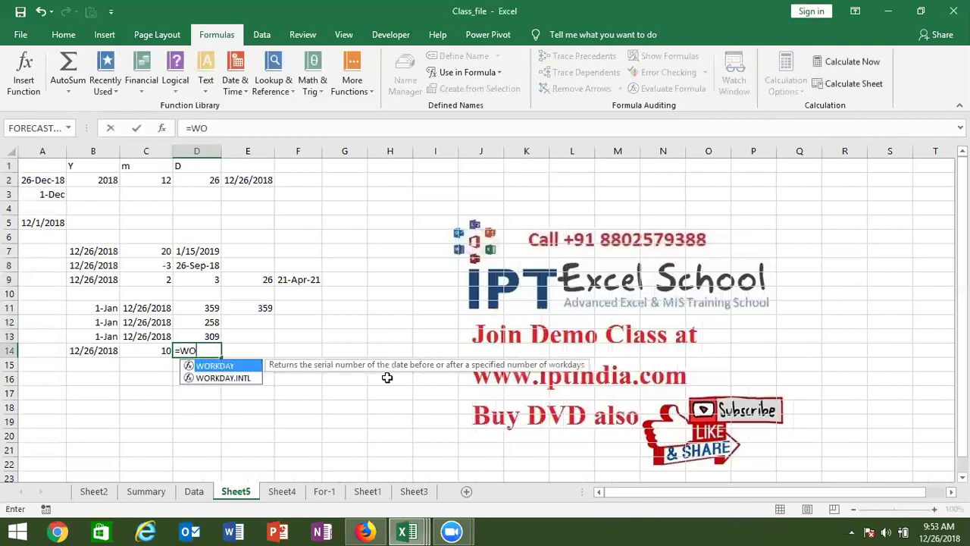
pyautogui.press('Tab')
pyautogui.press('Left')
pyautogui.press('Left')
pyautogui.write(',')
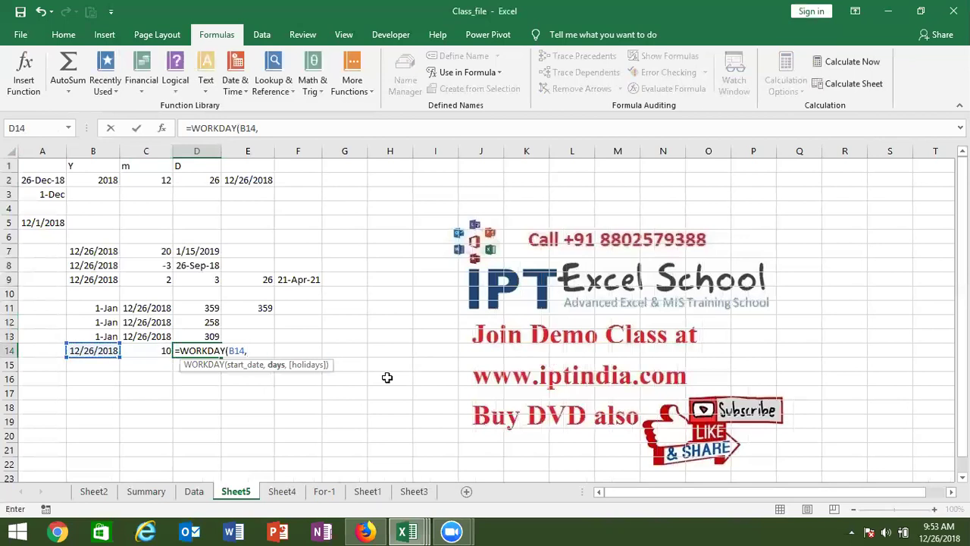
pyautogui.press('Left')
pyautogui.write(',')
pyautogui.moveTo(390, 190); pyautogui.dragTo(399, 314)
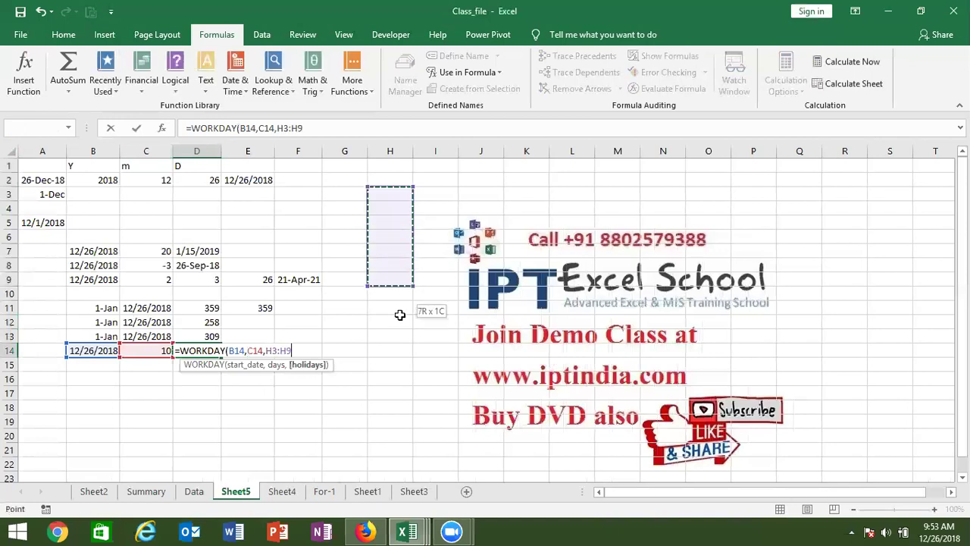
pyautogui.write(')')
pyautogui.hotkey('ctrl', 'Return')
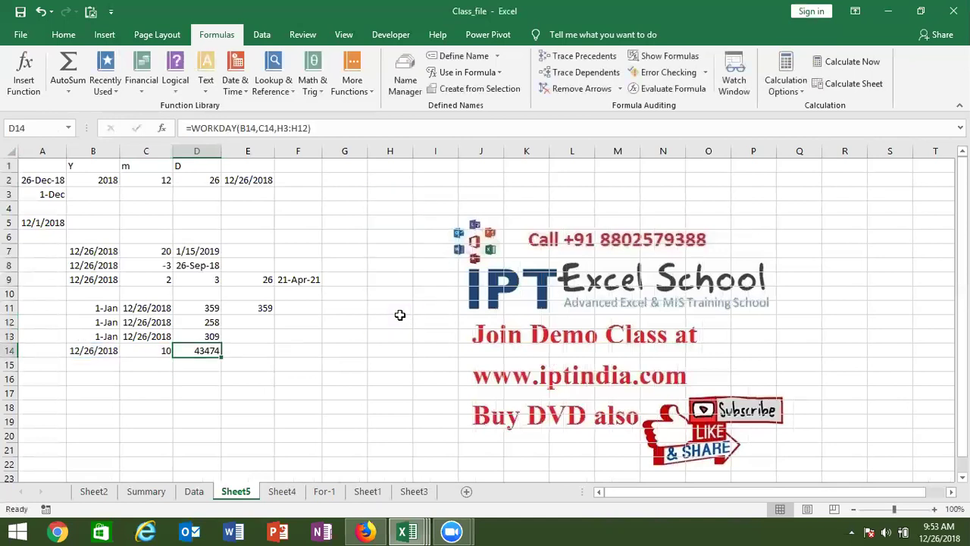
pyautogui.hotkey('ctrl', 'shift', '3')
# Fill 12/26/2018 and 10 from B14:C14 down into row 15
pyautogui.press('Left')
pyautogui.press('Left')
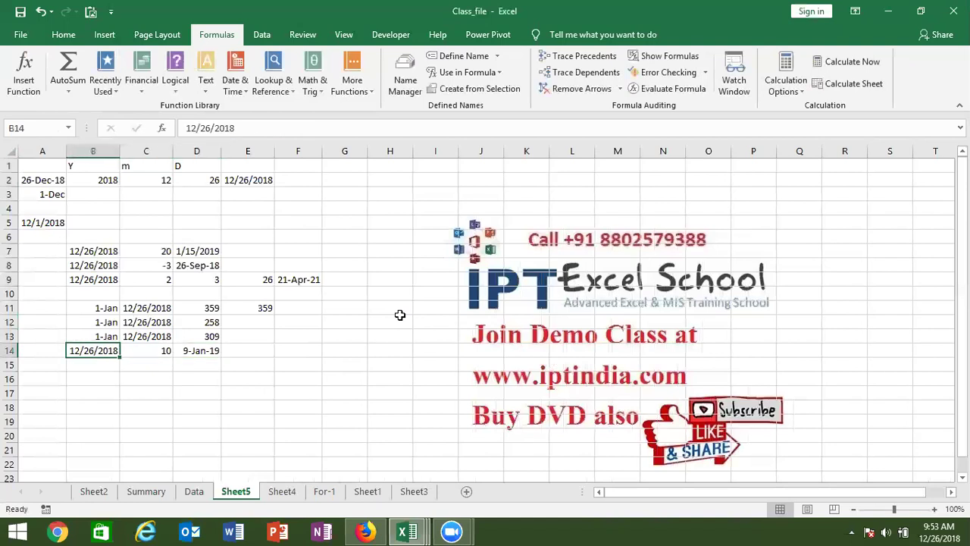
pyautogui.hotkey('shift', 'Right')
pyautogui.hotkey('shift', 'Down')
pyautogui.hotkey('ctrl', 'd')
# Start =WORKDAY.INTL(B15,C15,11 in D15, choosing the Sunday-only weekend code 11
pyautogui.press('Down')
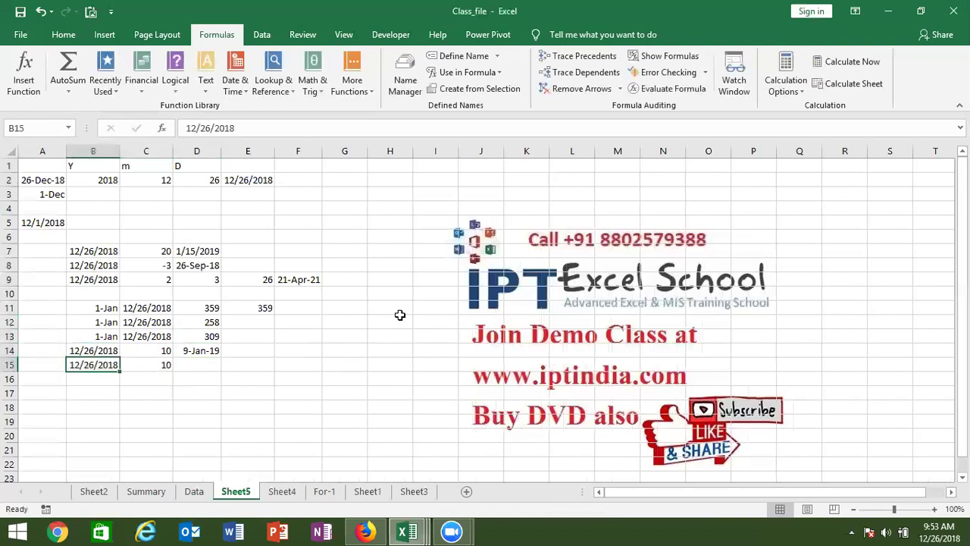
pyautogui.press('Right')
pyautogui.press('Right')
pyautogui.write('=')
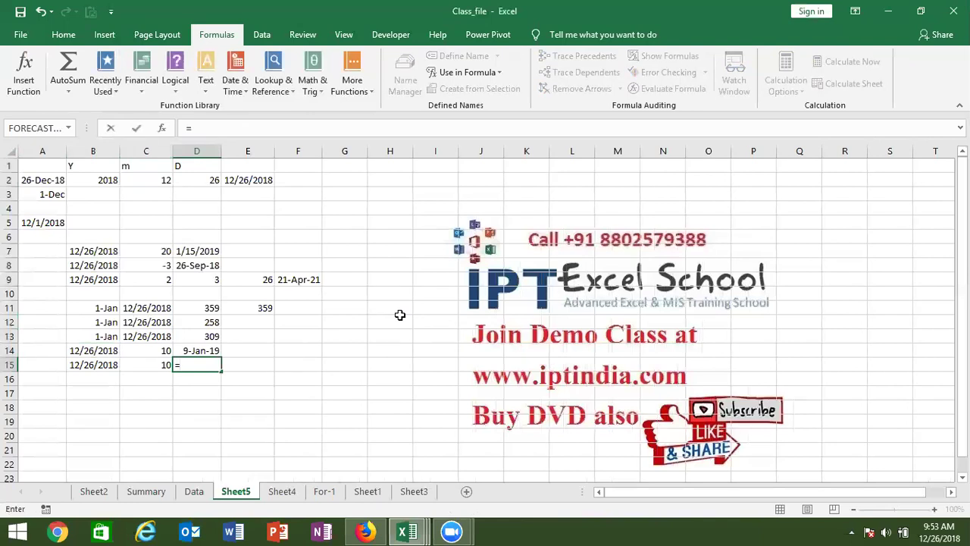
pyautogui.write('WO')
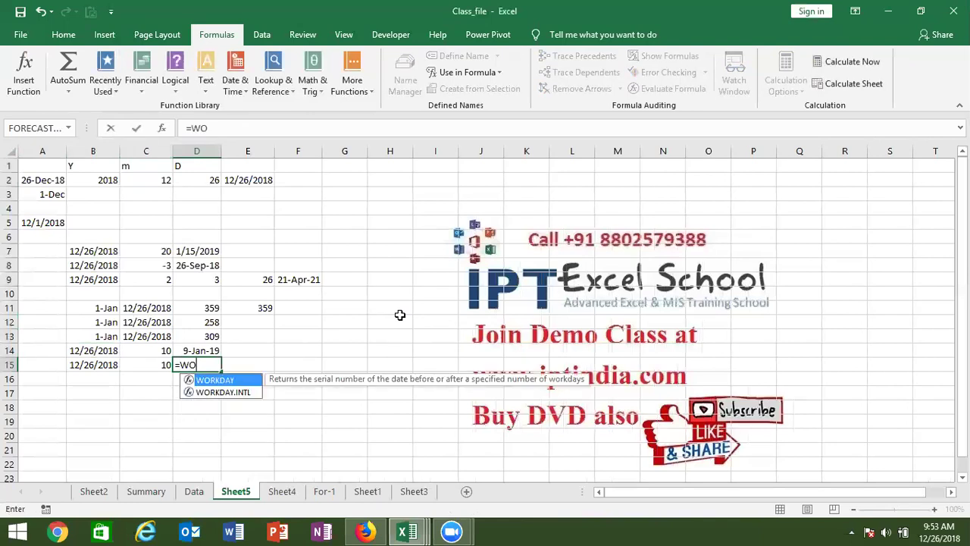
pyautogui.press('Down')
pyautogui.press('Tab')
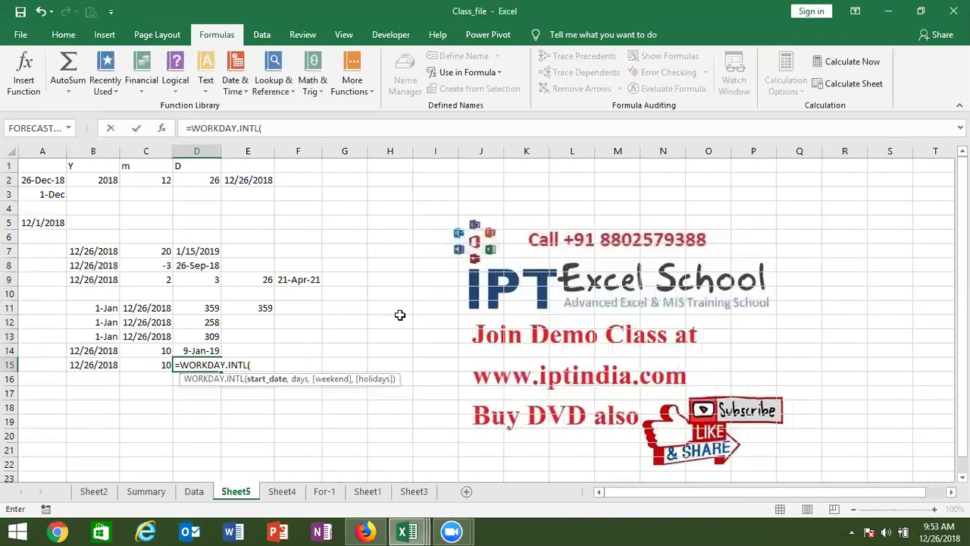
pyautogui.press('Left')
pyautogui.press('Left')
pyautogui.write(',')
pyautogui.press('Left')
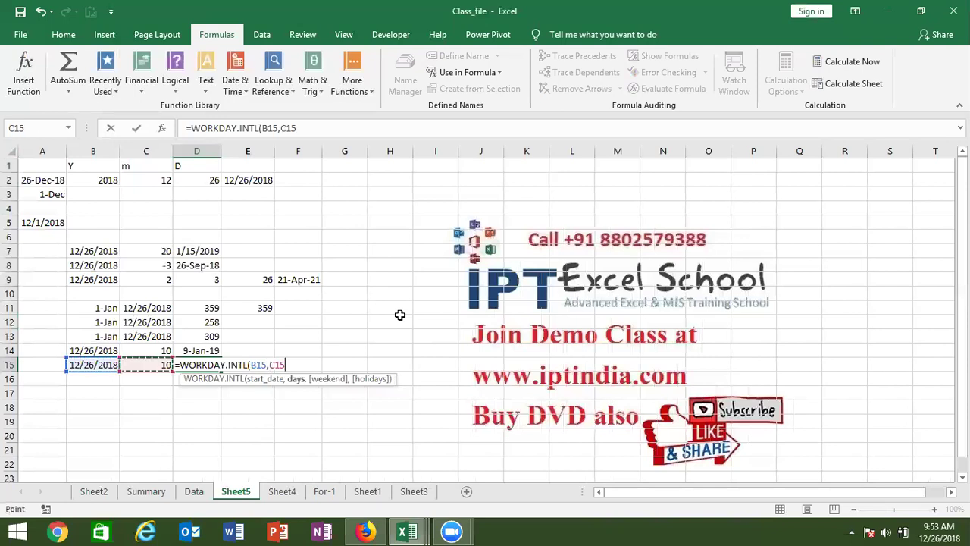
pyautogui.write(',')
pyautogui.press('Down')
pyautogui.press('Down')
pyautogui.press('Down')
pyautogui.press('Down')
pyautogui.press('Down')
pyautogui.press('Down')
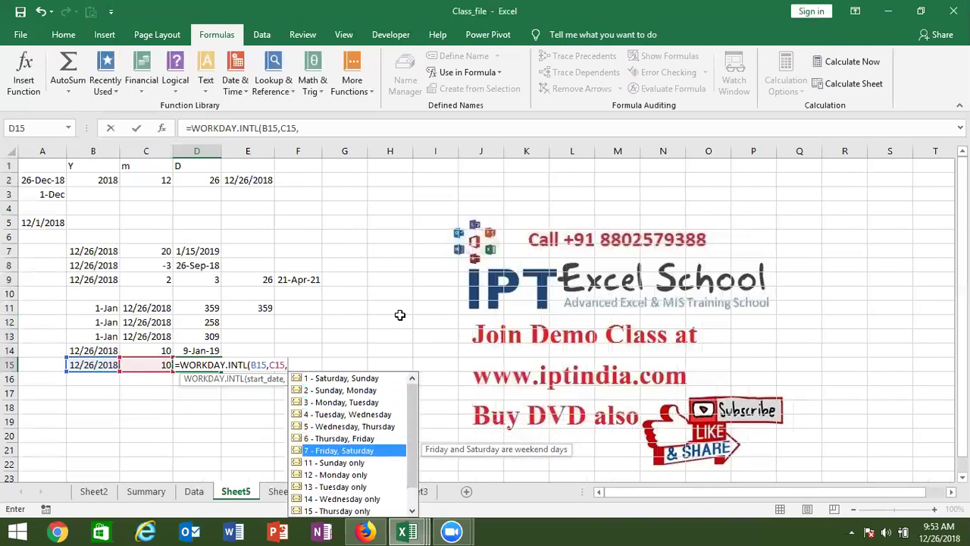
pyautogui.press('Down')
pyautogui.press('Tab')
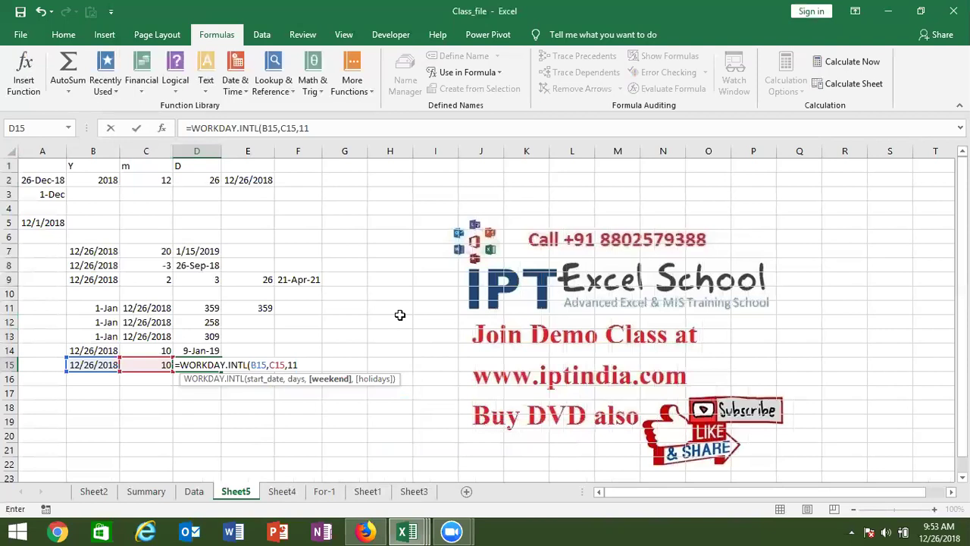
# Add H5:H15 as holidays and show D15's result, 7-Jan-19, as a date
pyautogui.write(',')
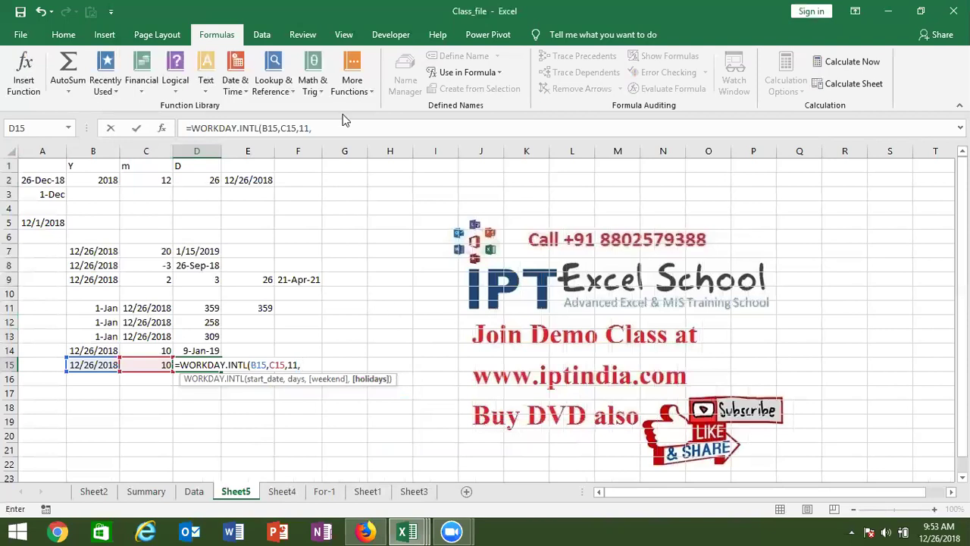
pyautogui.moveTo(383, 221); pyautogui.dragTo(385, 359)
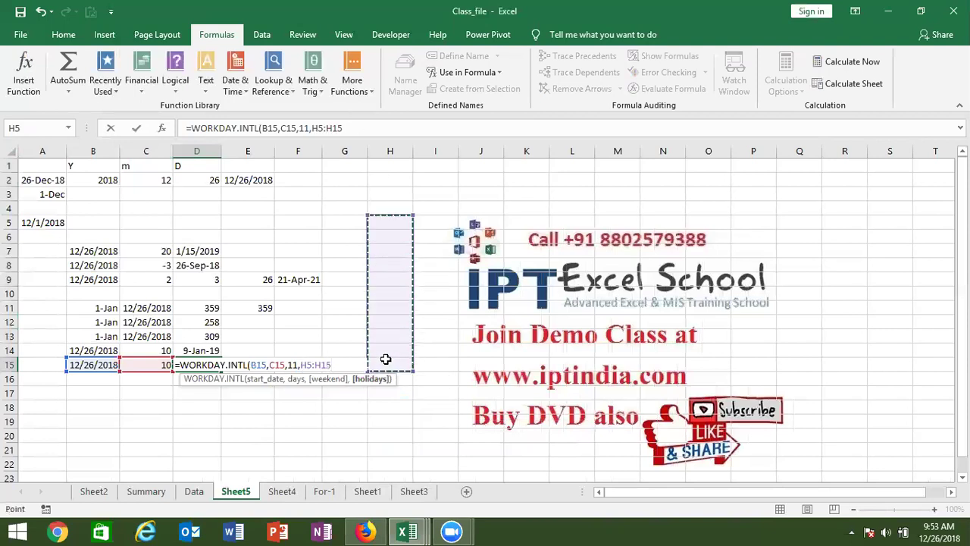
pyautogui.write(')')
pyautogui.hotkey('ctrl', 'Return')
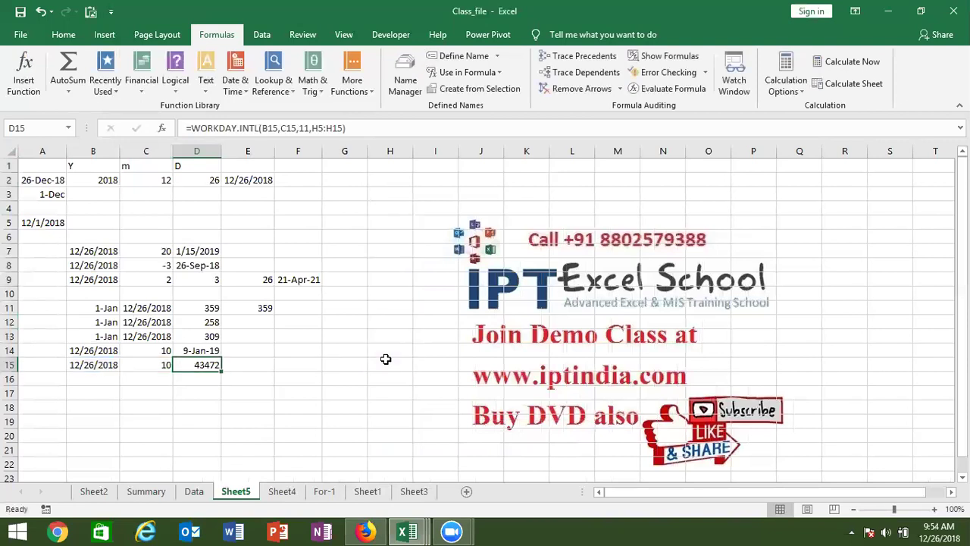
pyautogui.hotkey('ctrl', 'shift', '3')
# Copy the 1-Jan and 12/26/2018 pair from B13:C13 into B16:C16
pyautogui.press('Left')
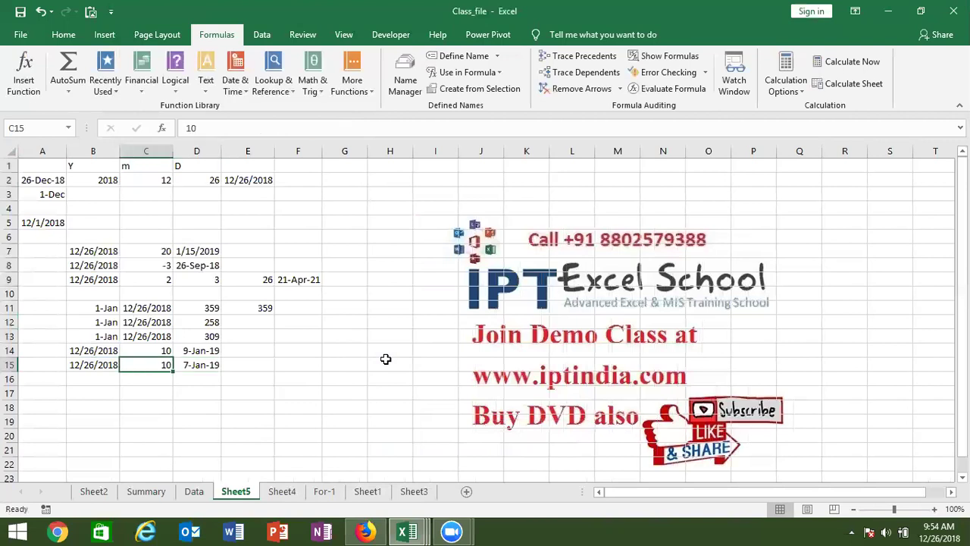
pyautogui.press('Left')
pyautogui.press('Up')
pyautogui.press('Up')
pyautogui.hotkey('shift', 'Right')
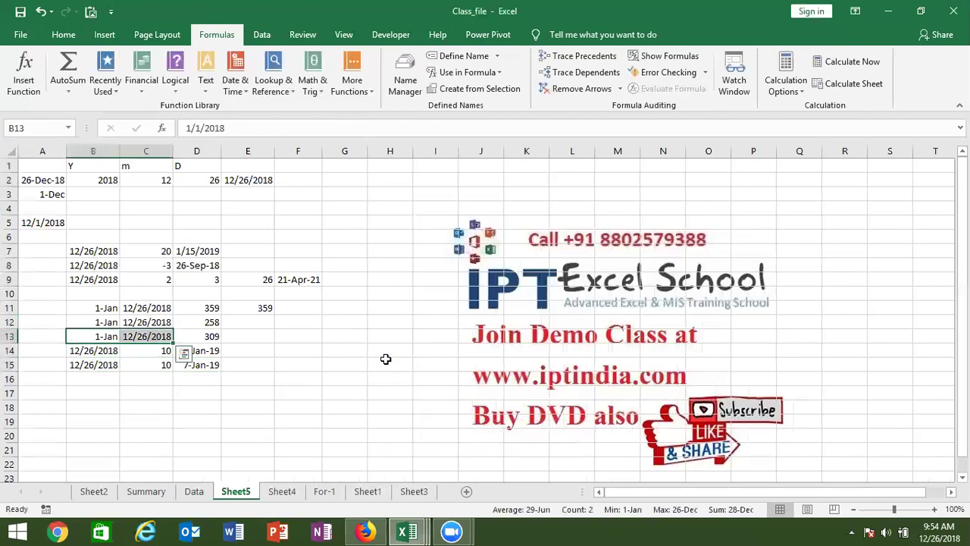
pyautogui.hotkey('ctrl', 'c')
pyautogui.press('Down')
pyautogui.press('Down')
pyautogui.press('Down')
pyautogui.hotkey('ctrl', 'v')
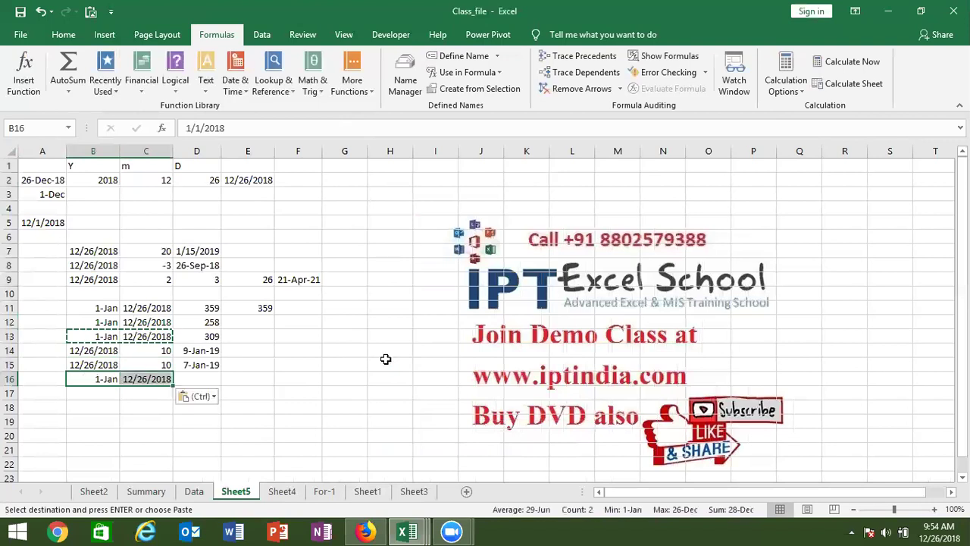
pyautogui.press('Right')
pyautogui.press('Right')
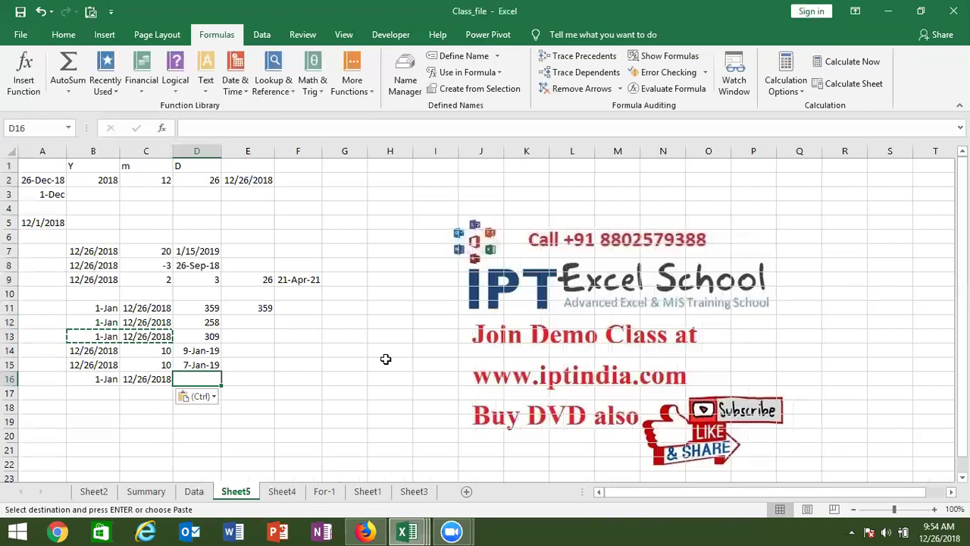
# Enter =DAYS360(B16,C16) in D16, returning 355 days
pyautogui.write('=')
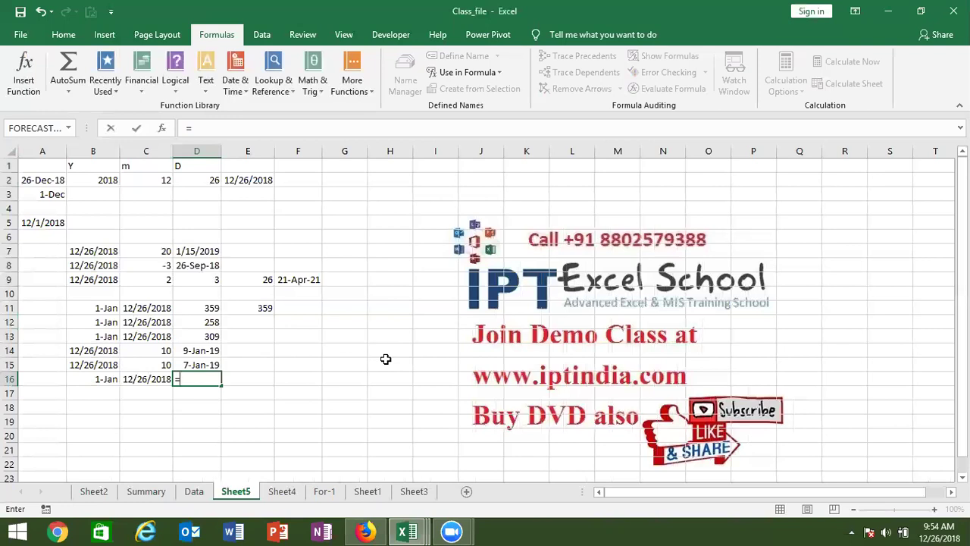
pyautogui.write('DA')
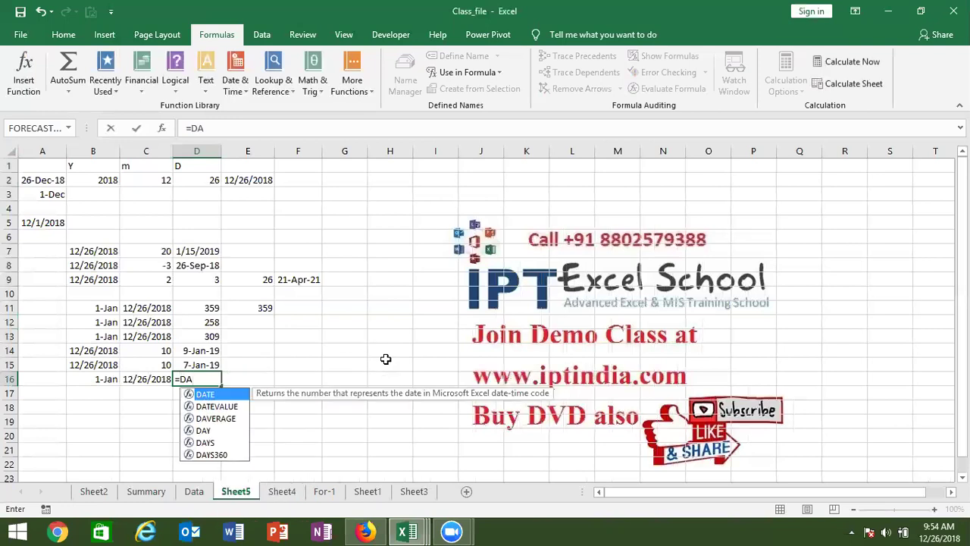
pyautogui.press('Down')
pyautogui.press('Down')
pyautogui.press('Down')
pyautogui.press('Down')
pyautogui.press('Down')
pyautogui.press('Tab')
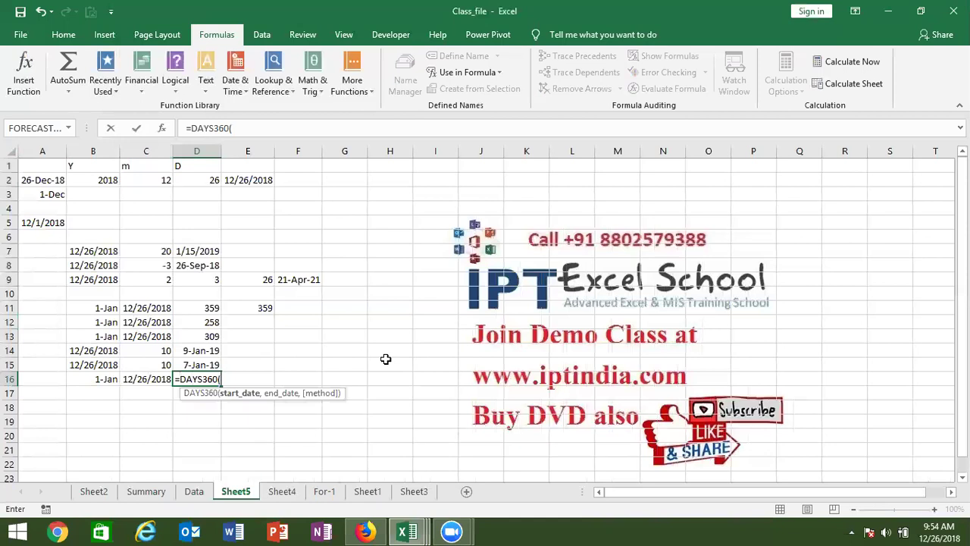
pyautogui.click(109, 373)
pyautogui.write(',')
pyautogui.click(148, 379)
pyautogui.press('Return')
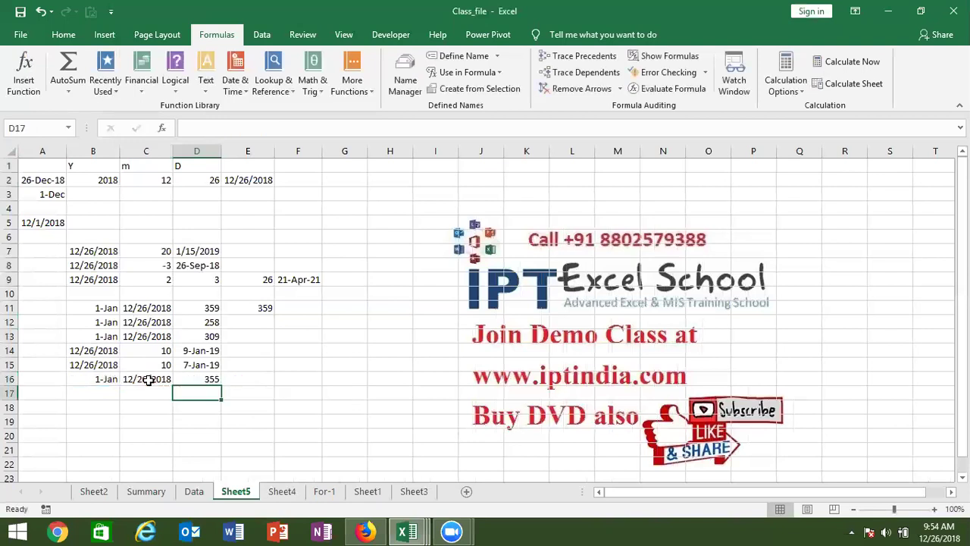
pyautogui.press('Up')
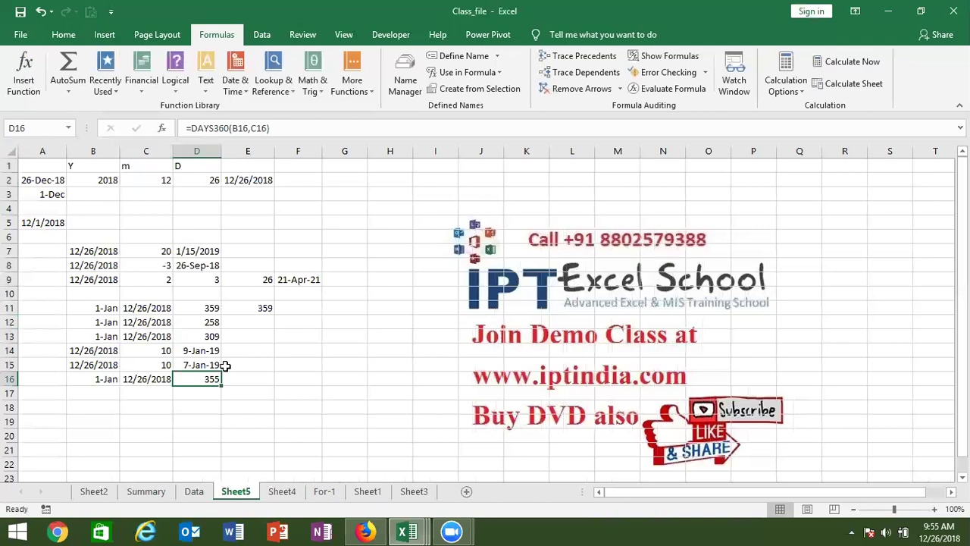
# Add the headings DOB in A18 and NOW in B18
pyautogui.press('Down')
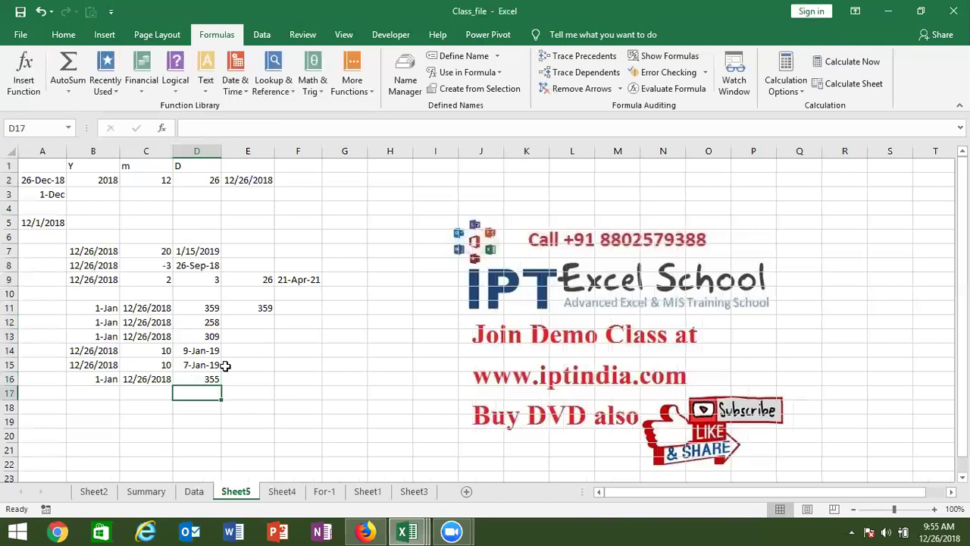
pyautogui.press('Left')
pyautogui.press('Left')
pyautogui.press('Left')
pyautogui.press('Down')
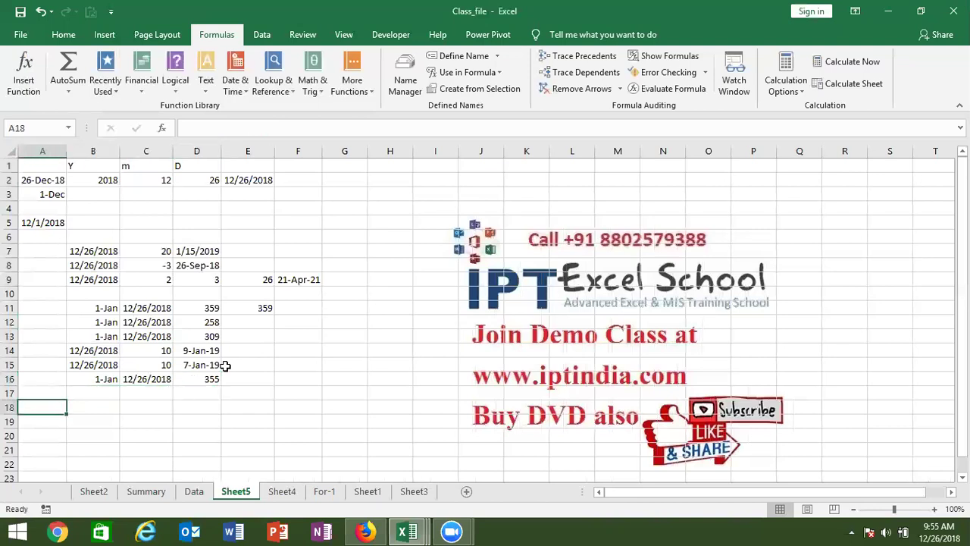
pyautogui.write('dob')
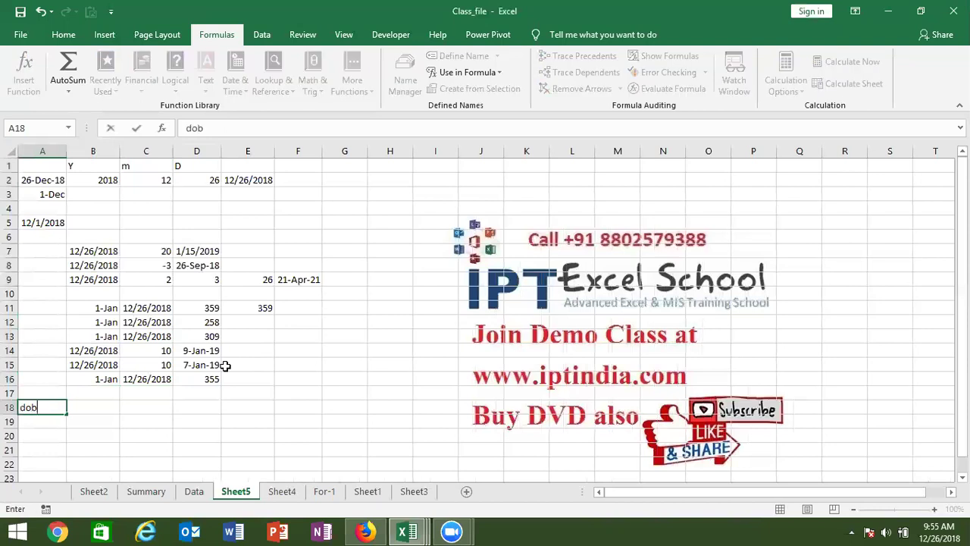
pyautogui.press('Tab')
pyautogui.press('Left')
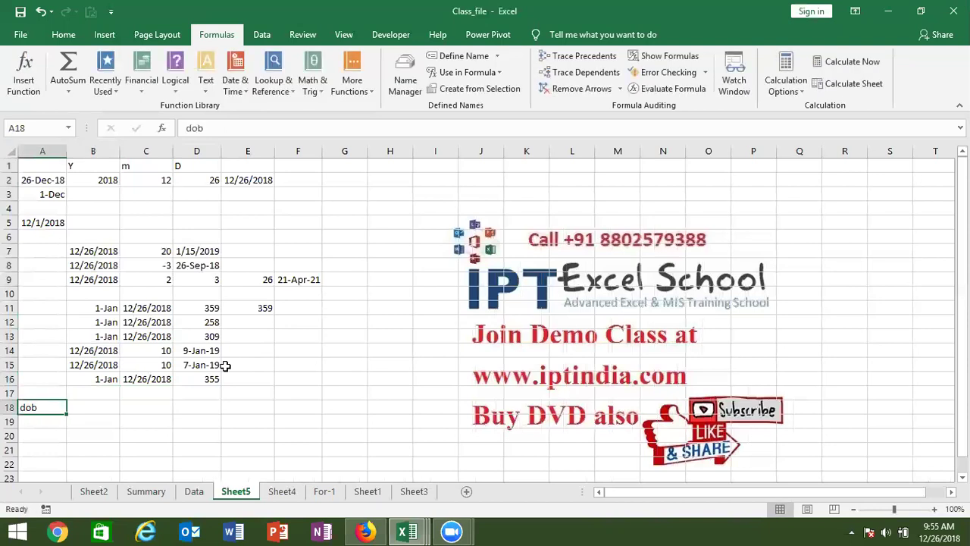
pyautogui.write('DOB')
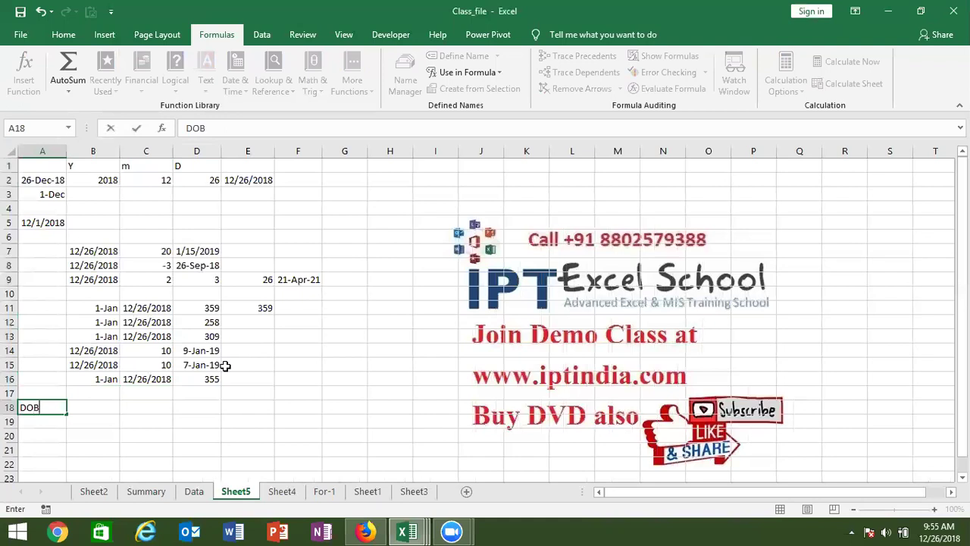
pyautogui.press('Tab')
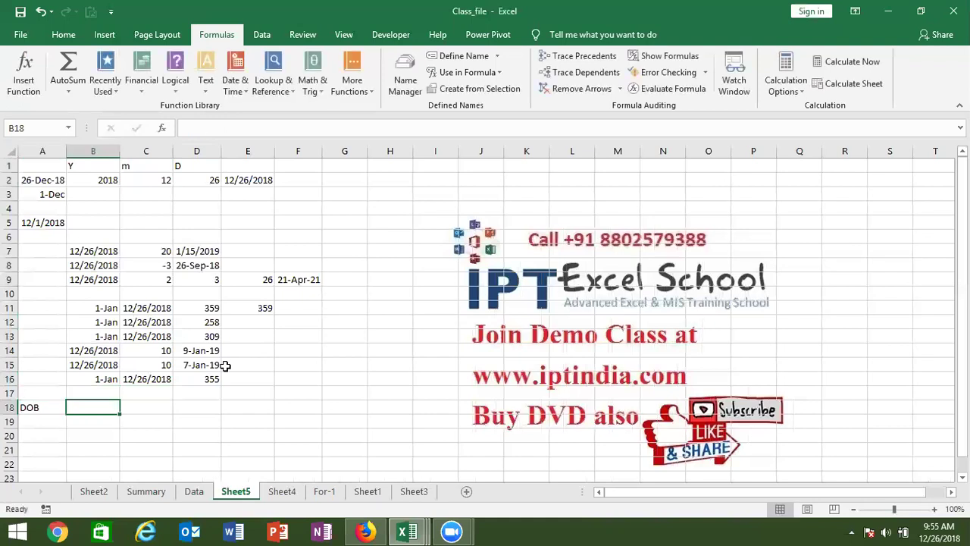
pyautogui.write('NOW')
pyautogui.press('Return')
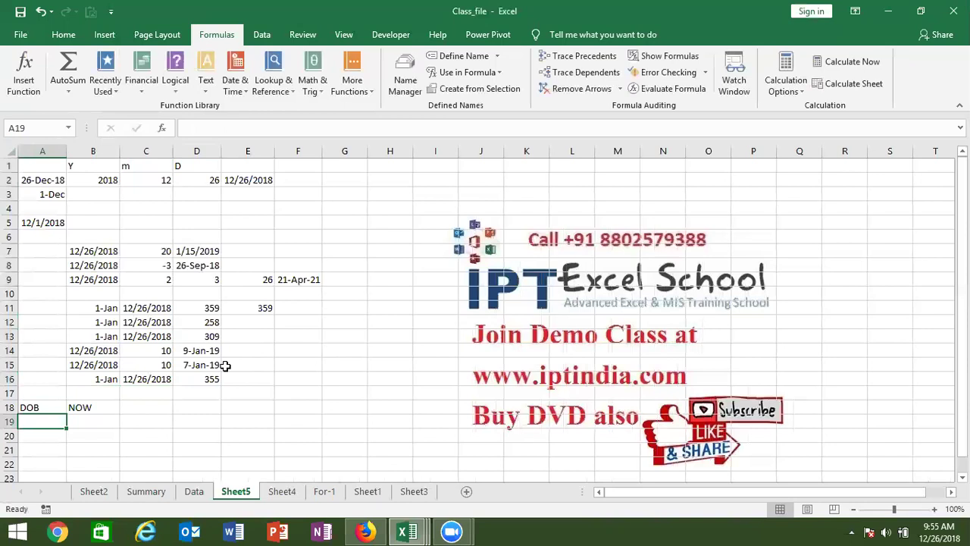
# Enter 10/10/1990 in A19 and today's date, 12/26/2018, in B19
pyautogui.write('10/10/1990')
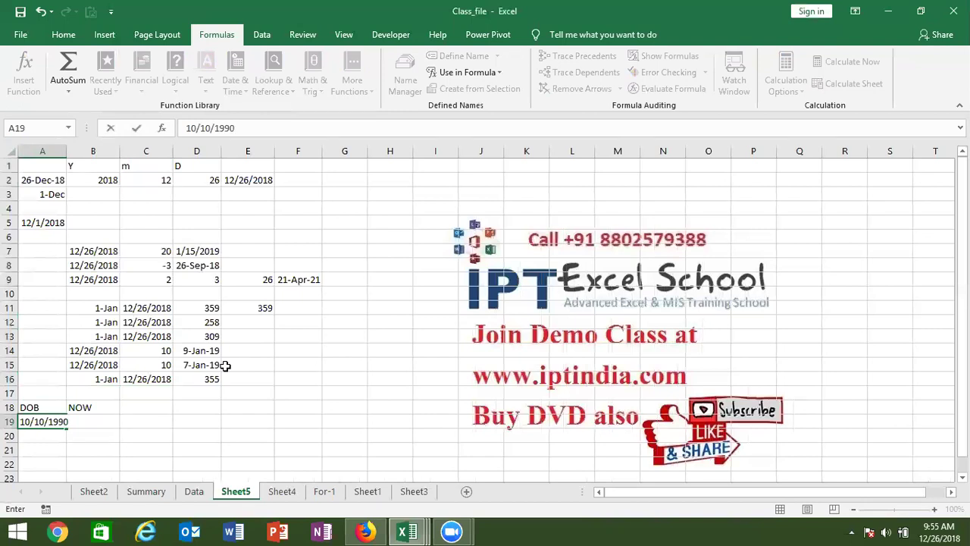
pyautogui.press('Tab')
pyautogui.write(';')
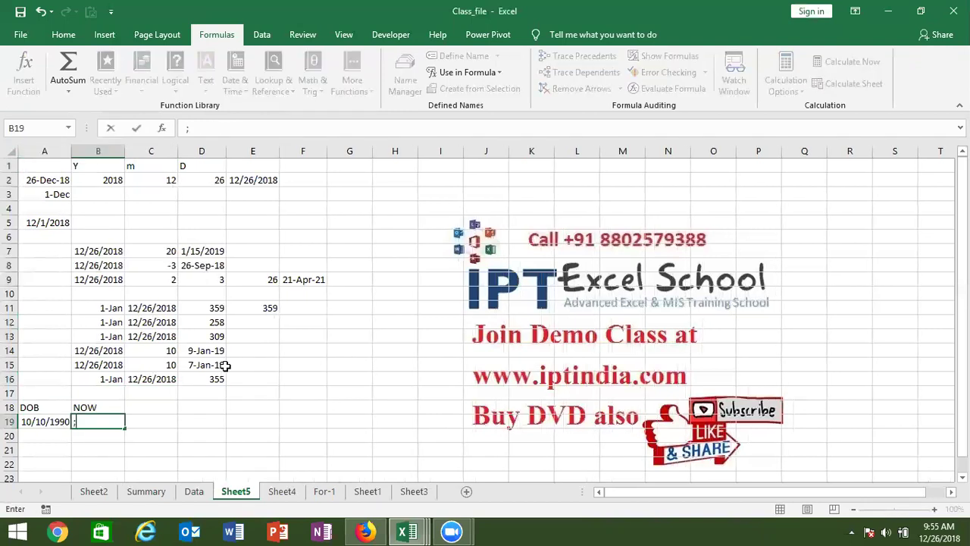
pyautogui.press('Escape')
pyautogui.hotkey('ctrl', ';')
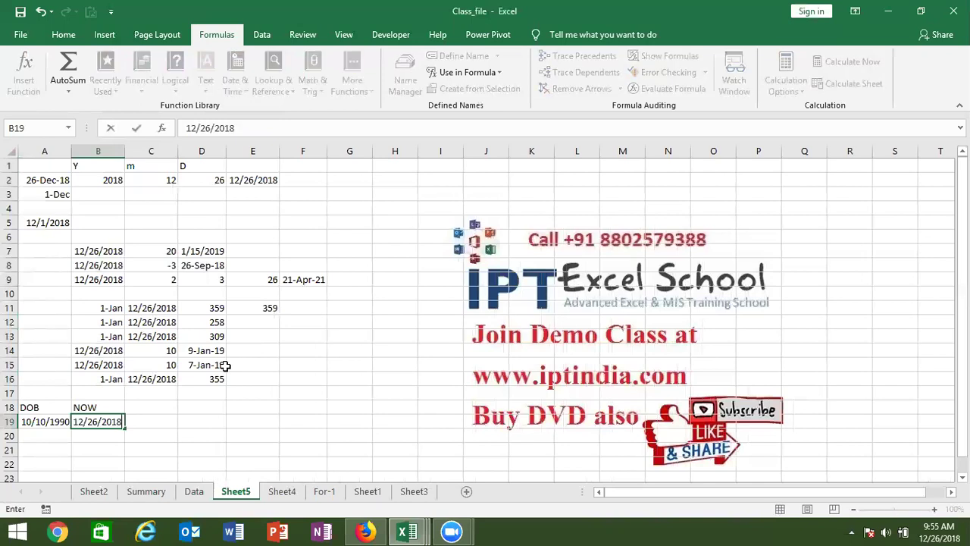
pyautogui.press('Tab')
pyautogui.press('Down')
pyautogui.press('Up')
pyautogui.press('Right')
pyautogui.press('Down')
# Enter =B19-A19 in C19 to get the age as 10304 days
pyautogui.press('Left')
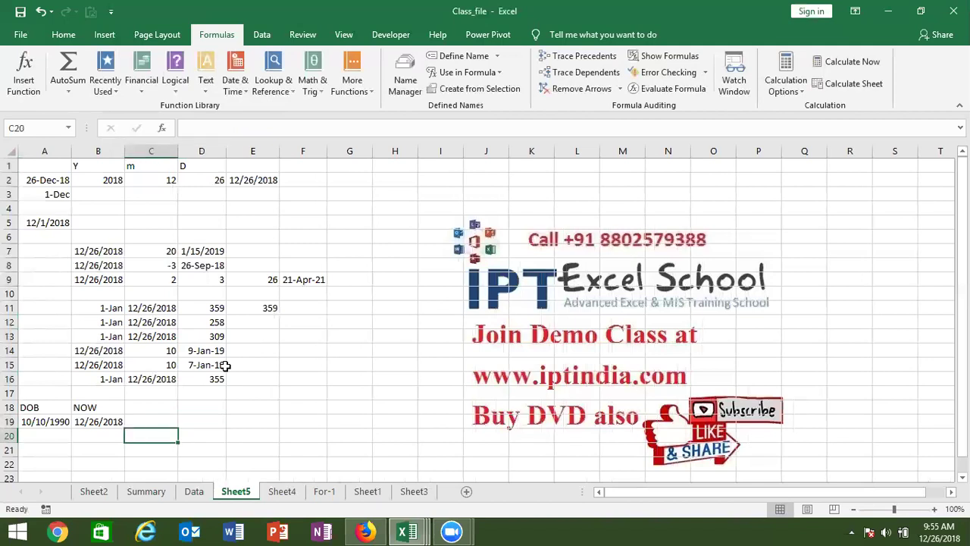
pyautogui.hotkey('alt', 'y')
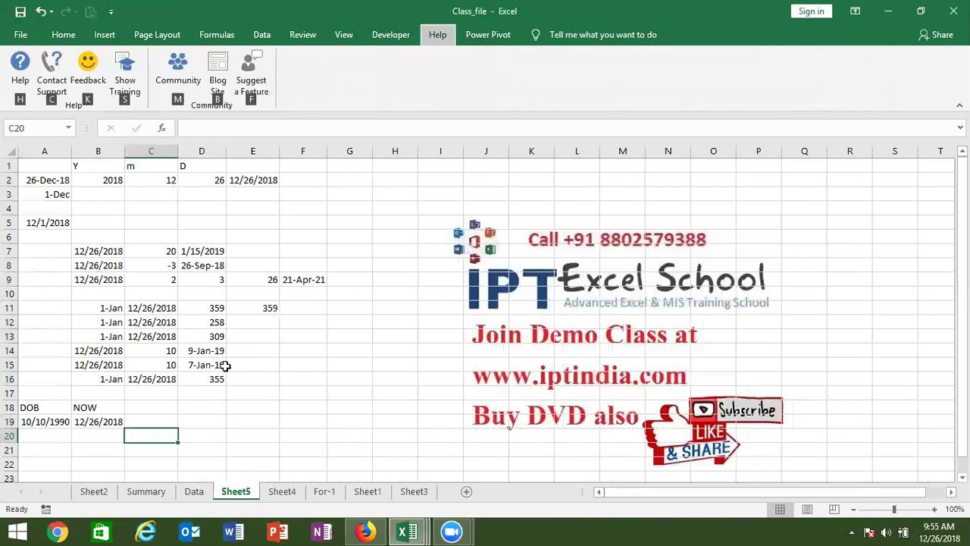
pyautogui.click(256, 421)
pyautogui.click(163, 438)
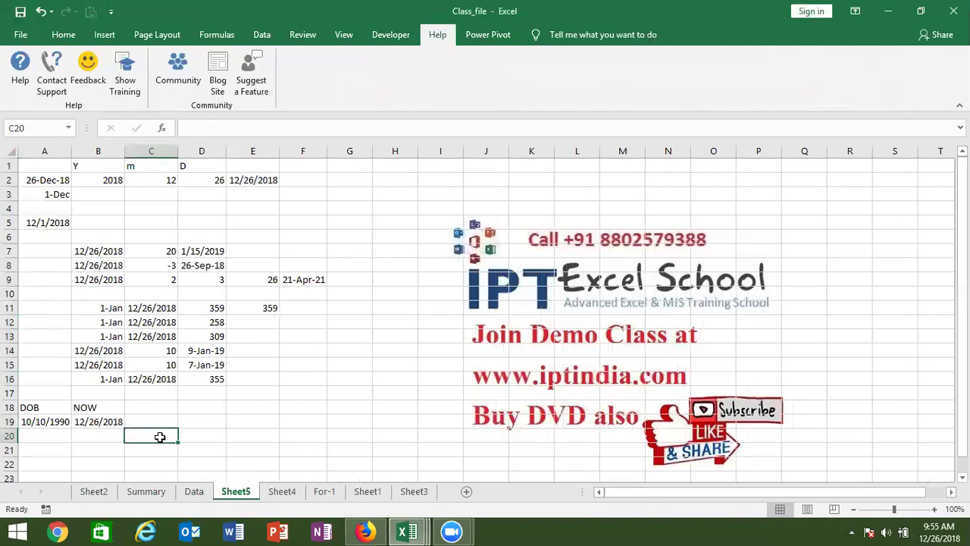
pyautogui.click(159, 422)
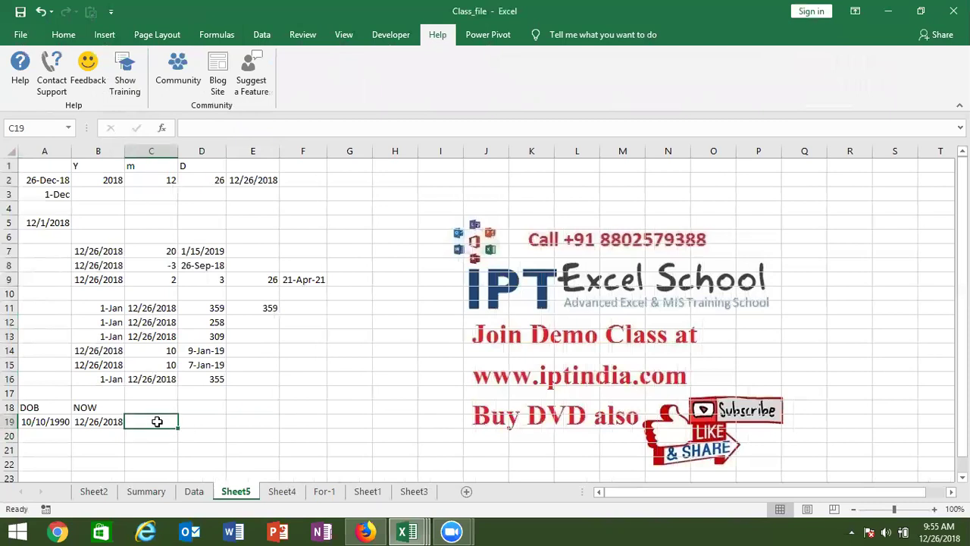
pyautogui.write('-')
pyautogui.press('BackSpace')
pyautogui.write('=B19-')
pyautogui.press('Down')
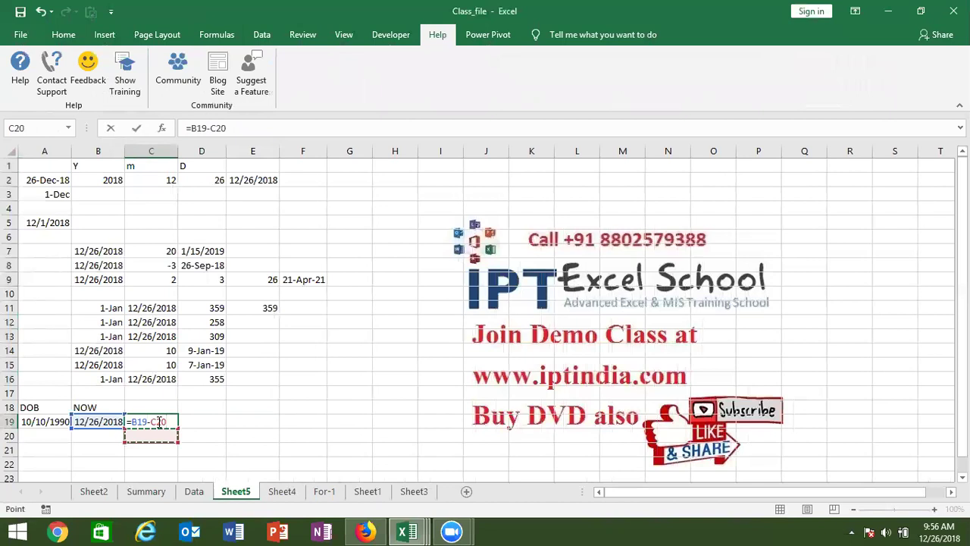
pyautogui.press('Left')
pyautogui.press('Left')
pyautogui.press('Up')
pyautogui.press('Return')
# Enter =C19/365 in D19 to show the age as 28.230137 years
pyautogui.press('Up')
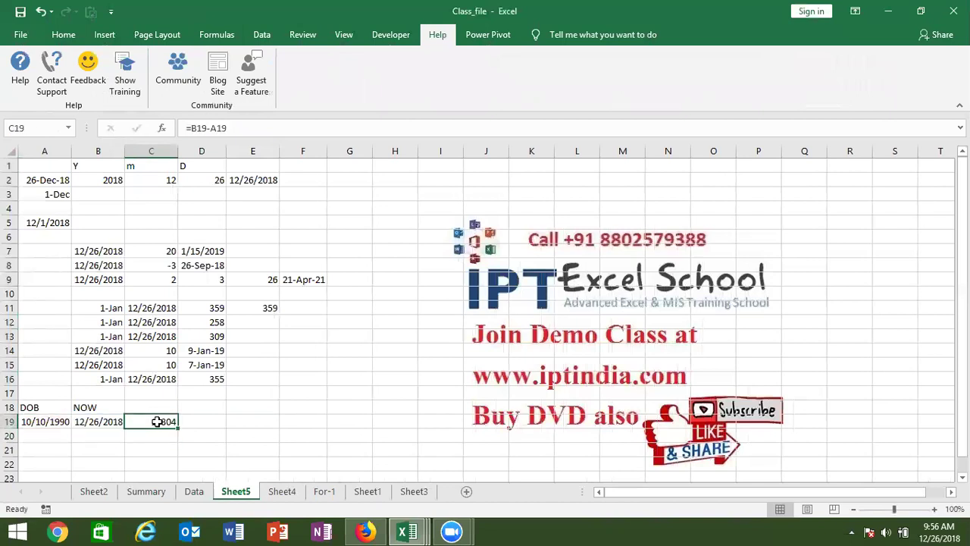
pyautogui.press('Right')
pyautogui.write('=')
pyautogui.press('Left')
pyautogui.write('/365')
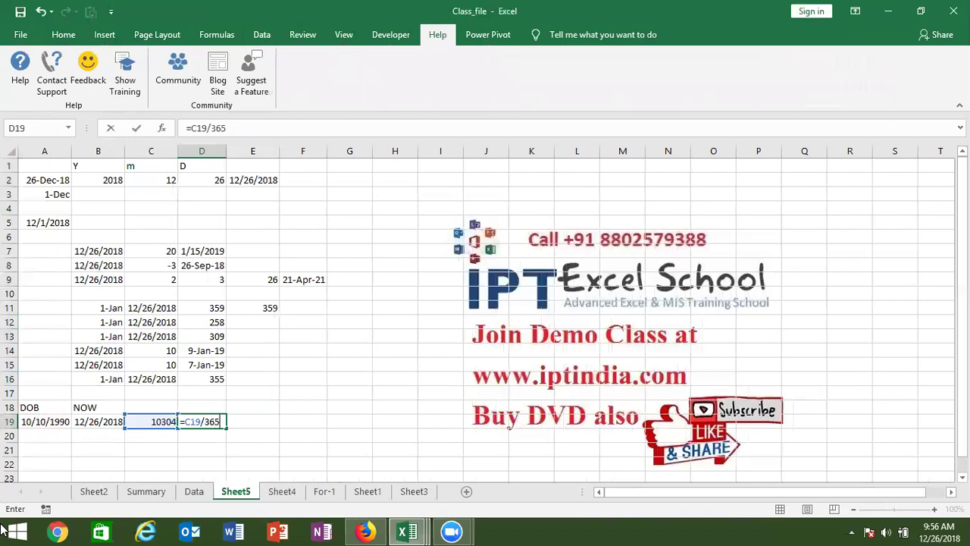
pyautogui.press('Return')
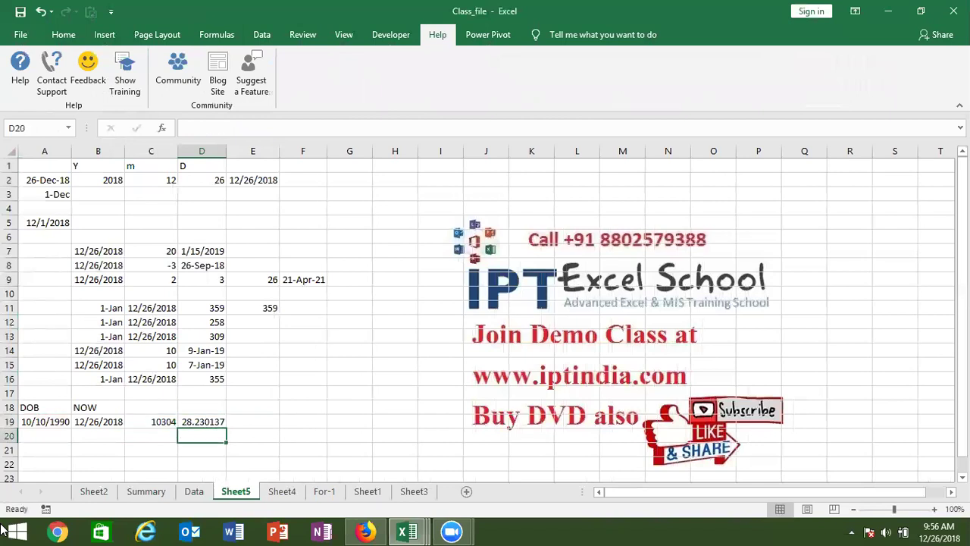
pyautogui.press('Up')
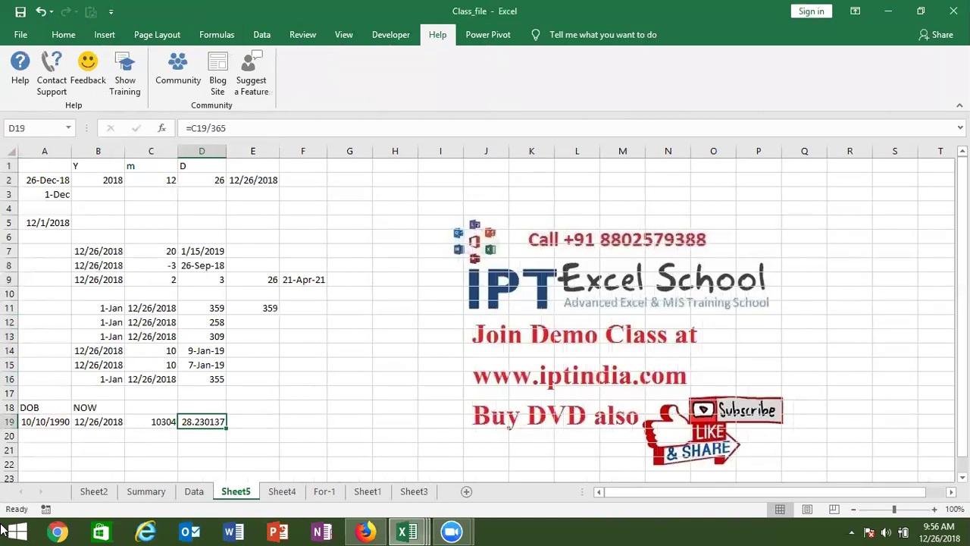
# Type the headings Y, M and D into C21, D21 and E21
pyautogui.press('Down')
pyautogui.press('Down')
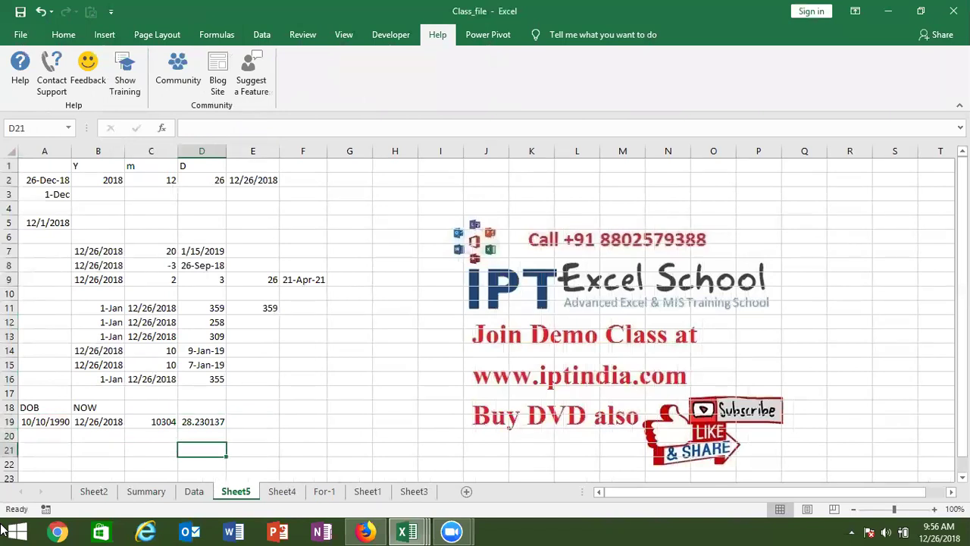
pyautogui.press('Left')
pyautogui.write('y')
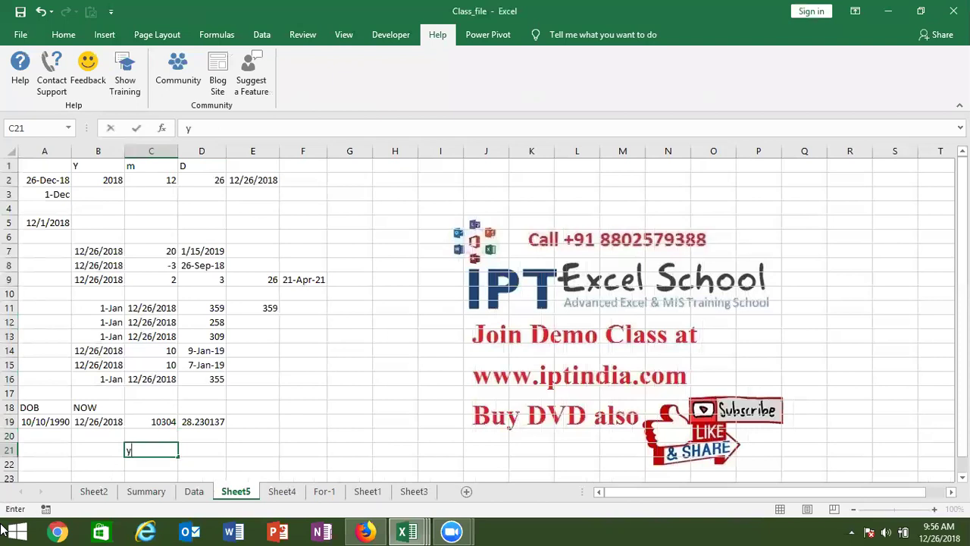
pyautogui.hotkey('ctrl', 'Return')
pyautogui.press('Right')
pyautogui.write('M')
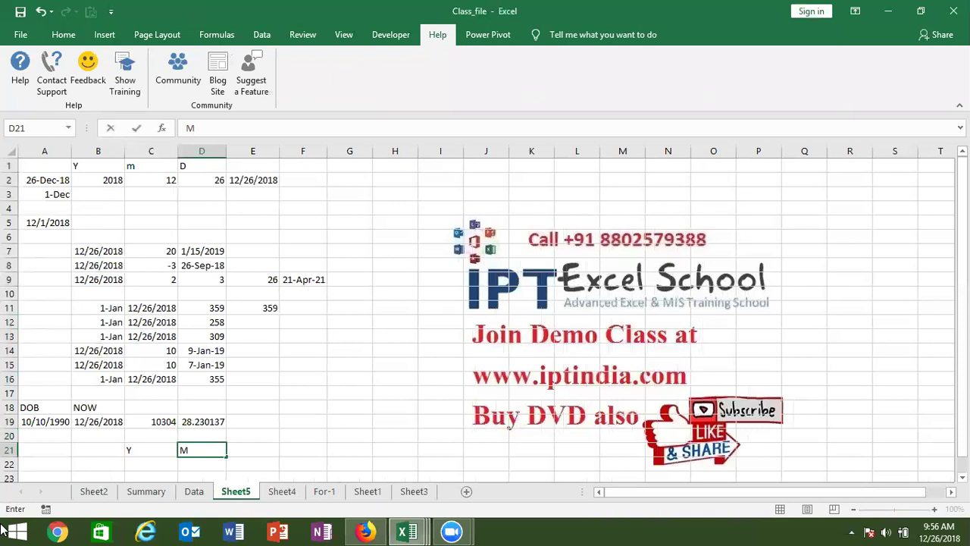
pyautogui.press('Right')
pyautogui.write('D')
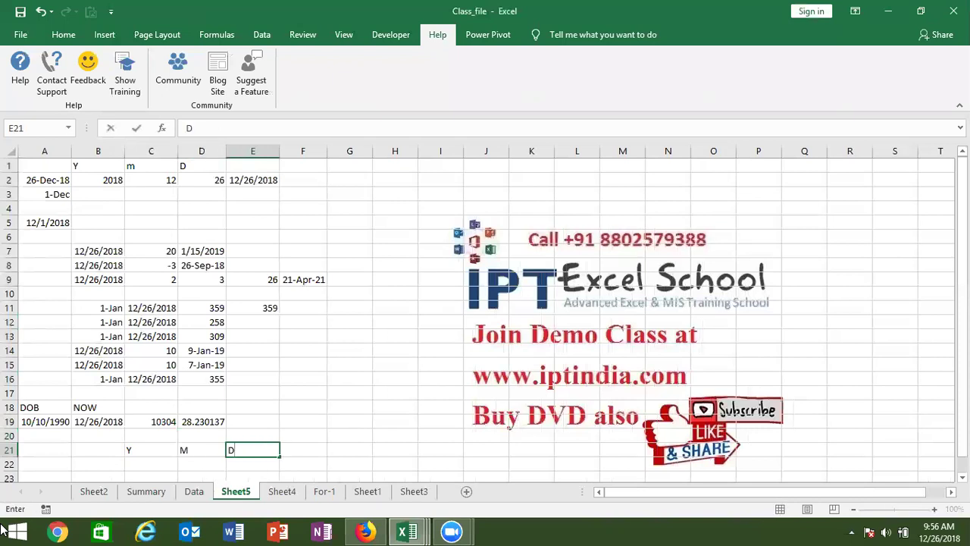
pyautogui.press('Down')
pyautogui.press('Down')
# Enter =DATEDIF(A19,B19,"Y") in C22, returning 28 full years
pyautogui.press('Left')
pyautogui.press('Left')
pyautogui.press('Up')
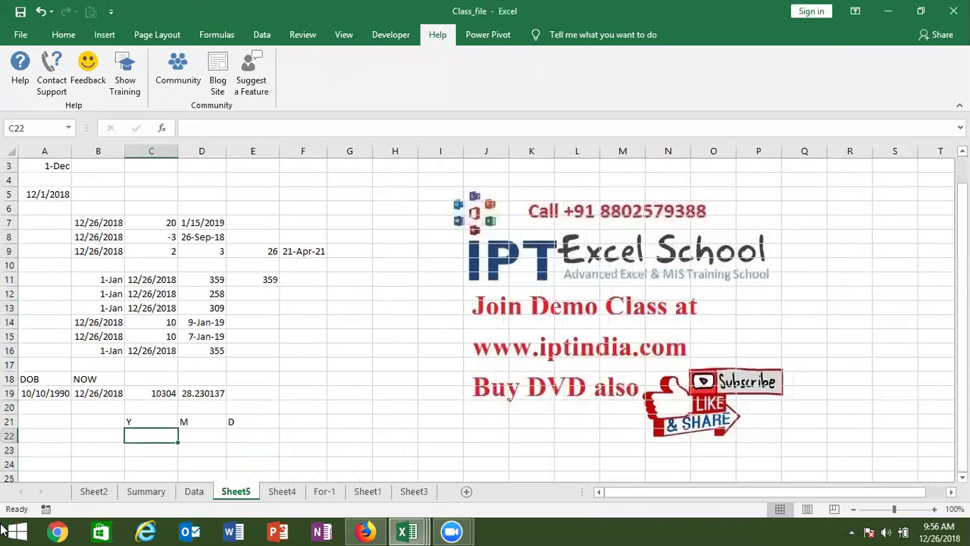
pyautogui.write('=')
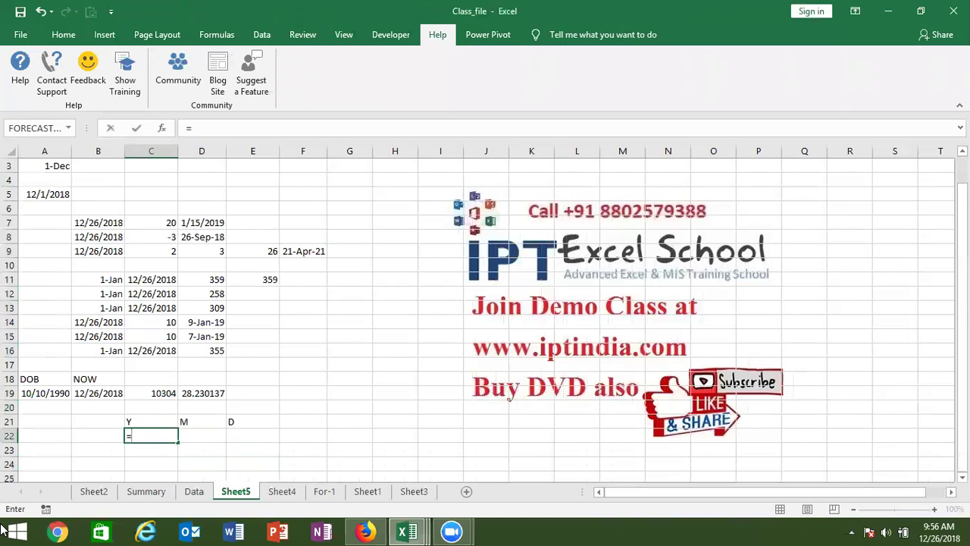
pyautogui.write('DATED')
pyautogui.write('IF')
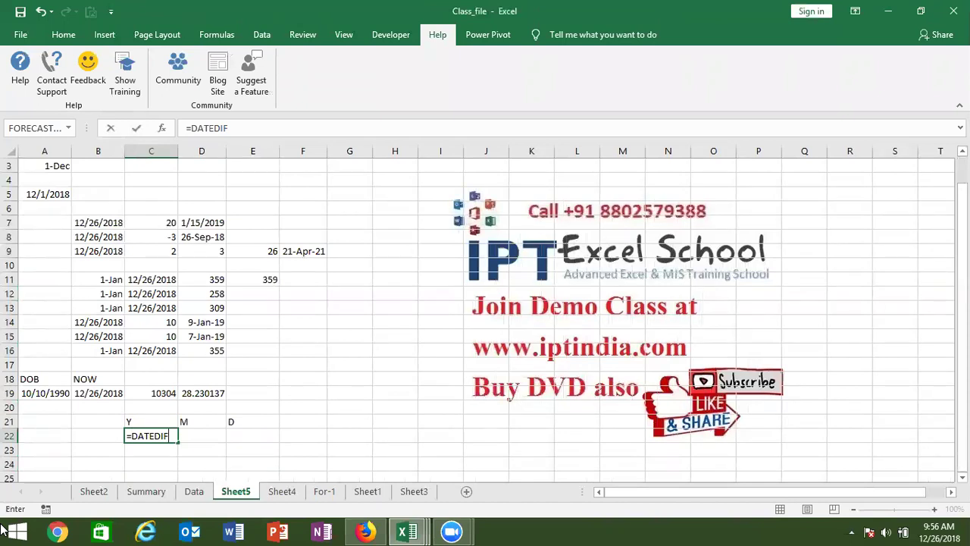
pyautogui.write('(')
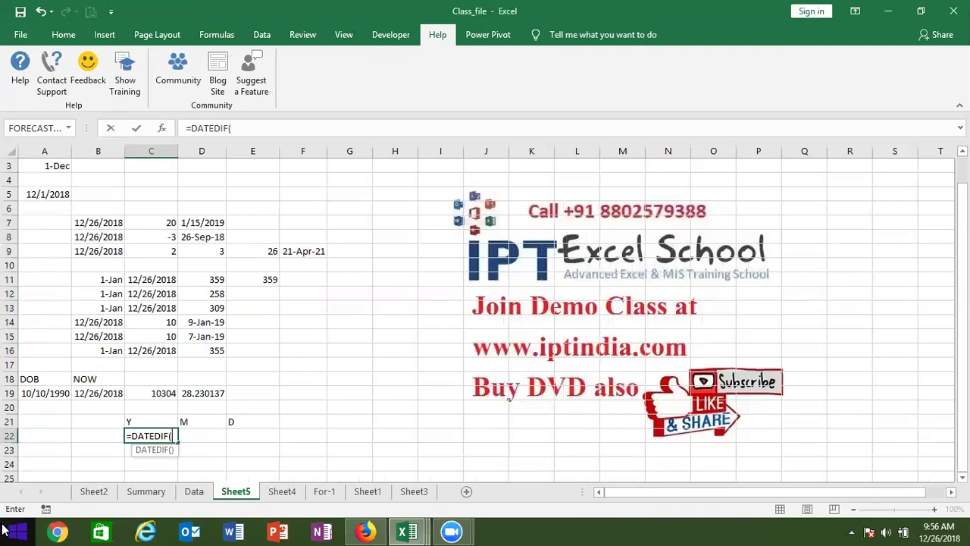
pyautogui.click(55, 393)
pyautogui.write(',')
pyautogui.click(88, 390)
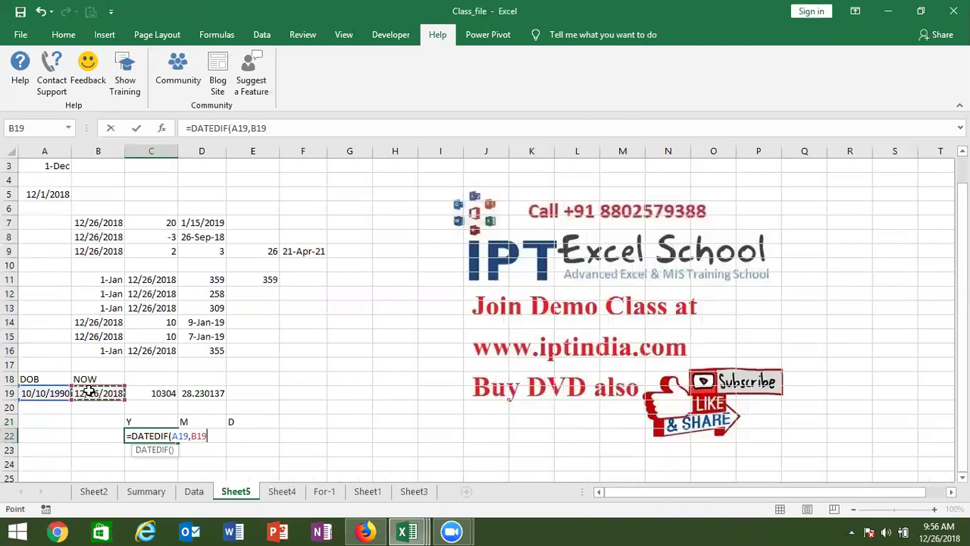
pyautogui.write(',')
pyautogui.write('"Y")')
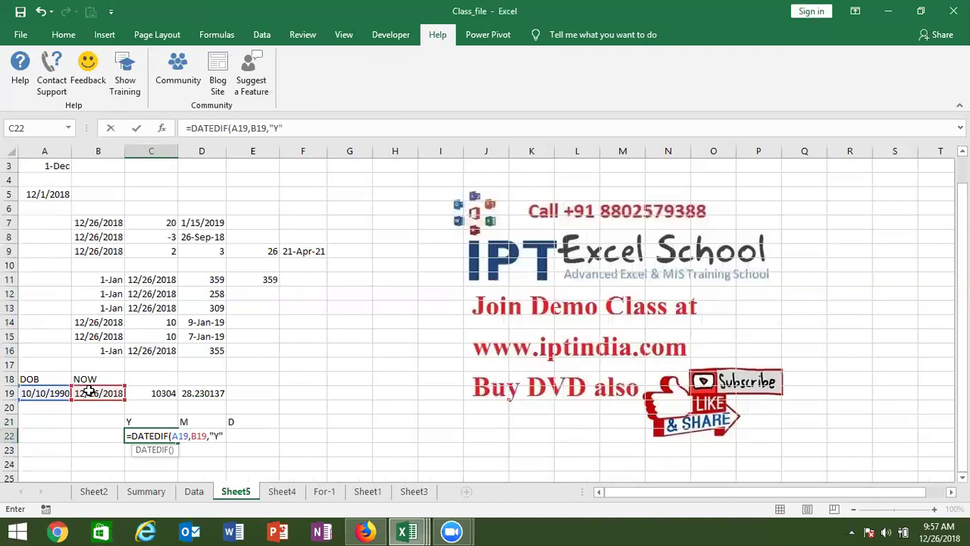
pyautogui.press('Return')
pyautogui.press('Up')
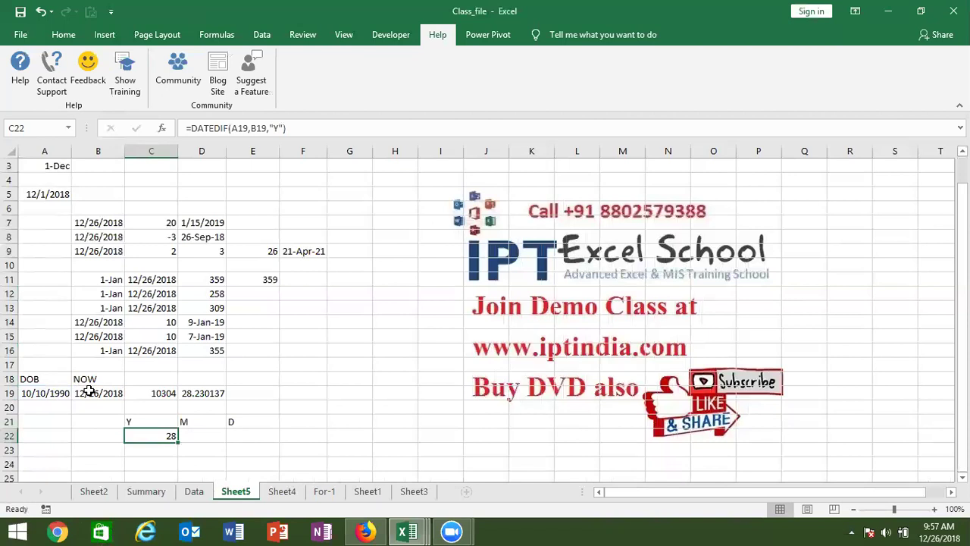
pyautogui.press('Right')
# Enter =DATEDIF(A19,B19,"M") in D22, which returns 338 total months
pyautogui.write('=')
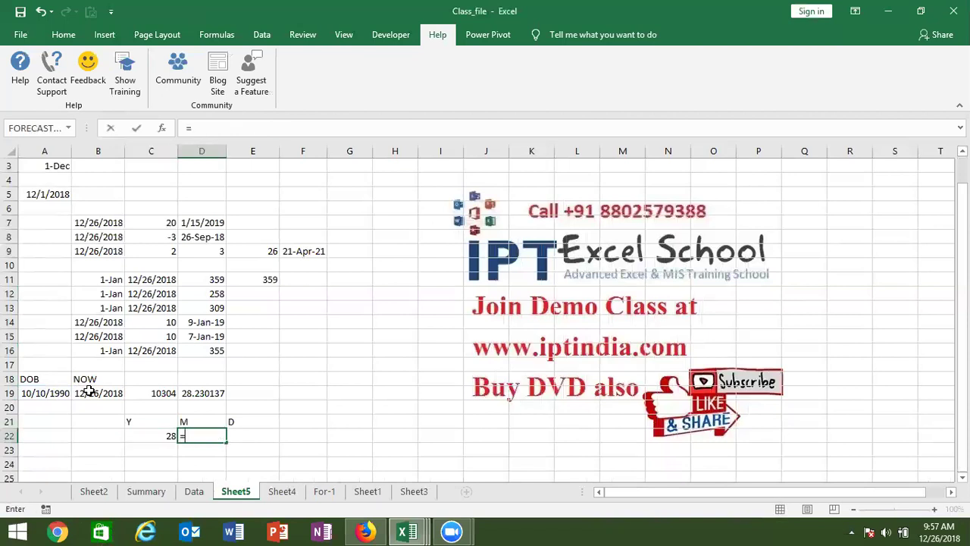
pyautogui.write('DATE')
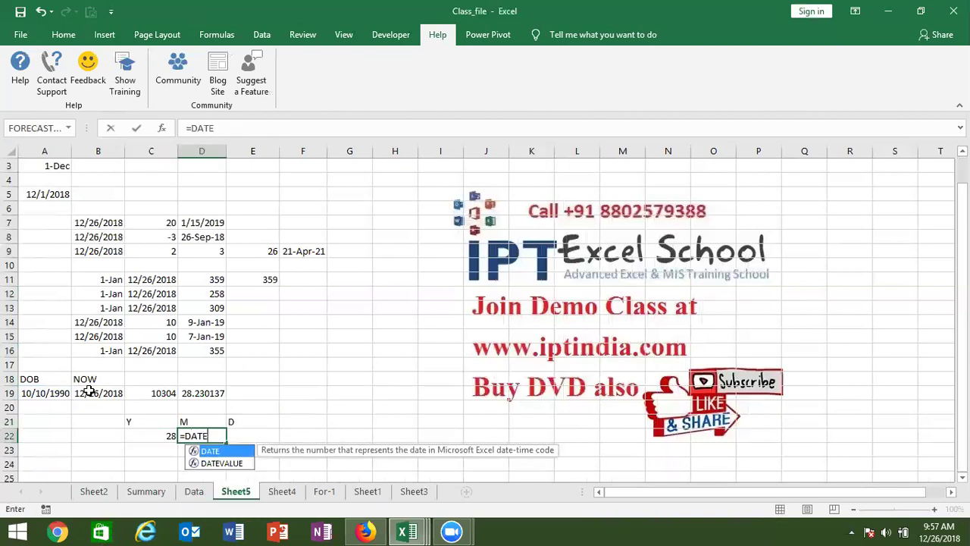
pyautogui.write('DIF')
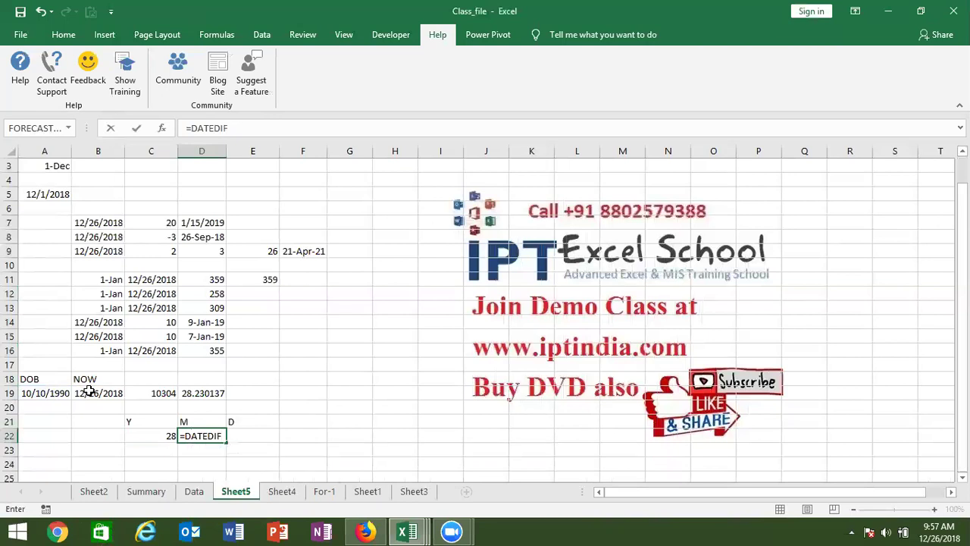
pyautogui.write('(')
pyautogui.click(58, 396)
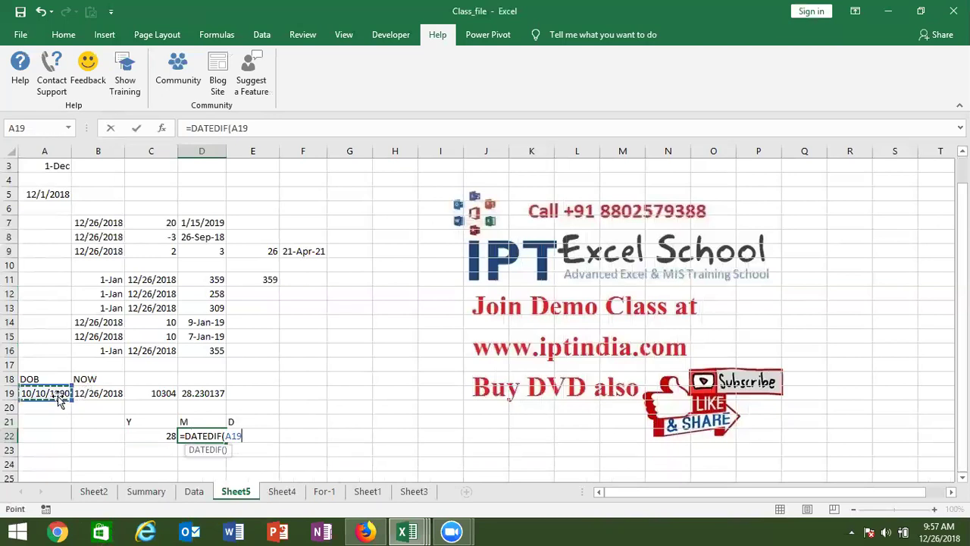
pyautogui.write(',')
pyautogui.click(81, 396)
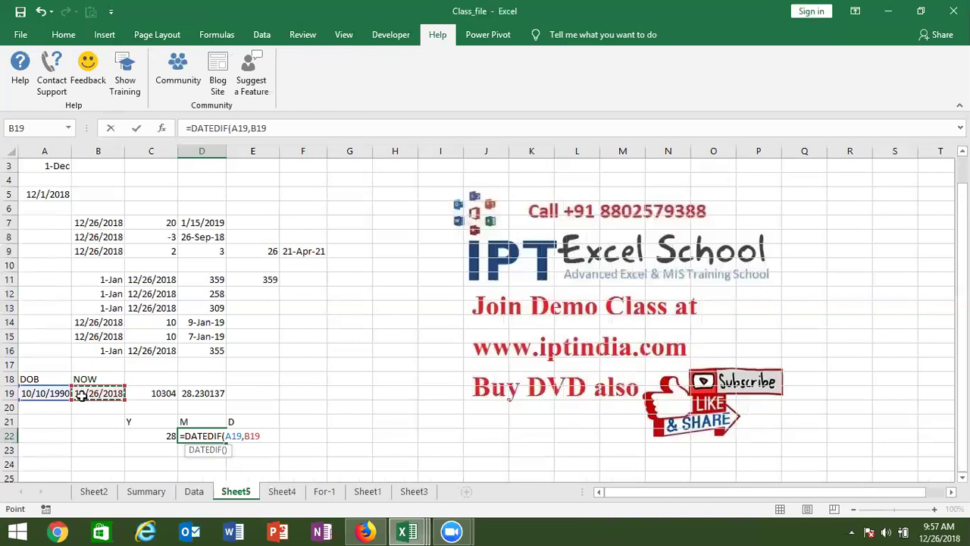
pyautogui.write(',')
pyautogui.write('"M"')
pyautogui.press('Return')
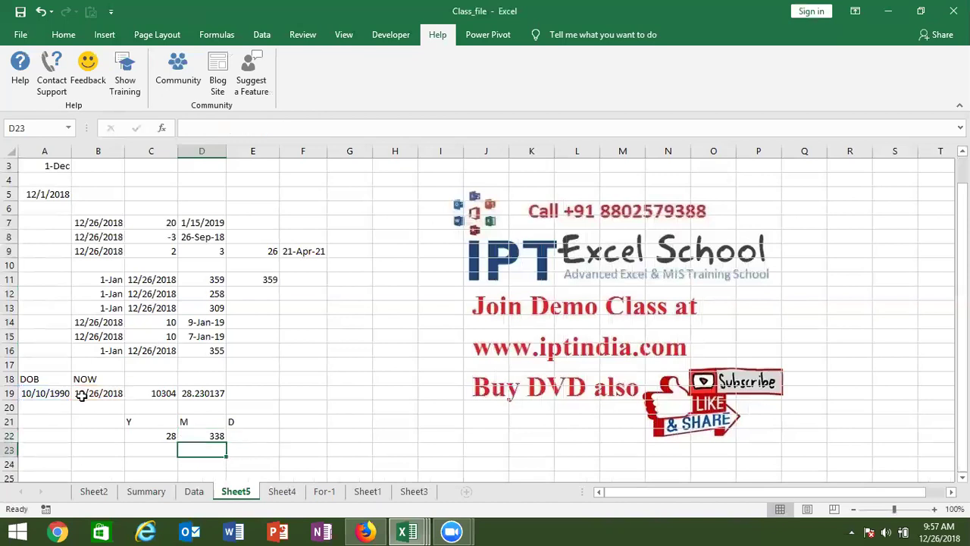
pyautogui.press('Up')
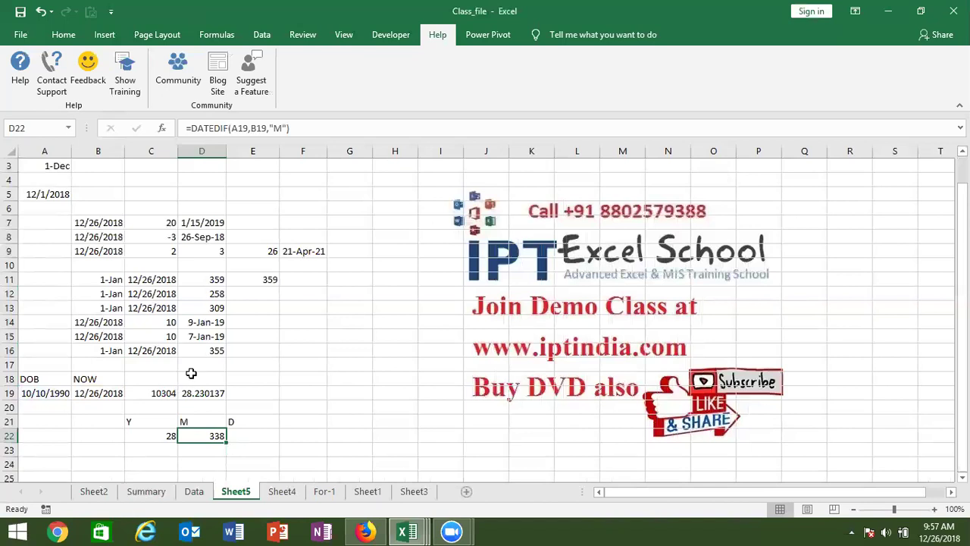
# Change D22's unit from "M" to "YM" so it shows 2 leftover months
pyautogui.click(276, 129)
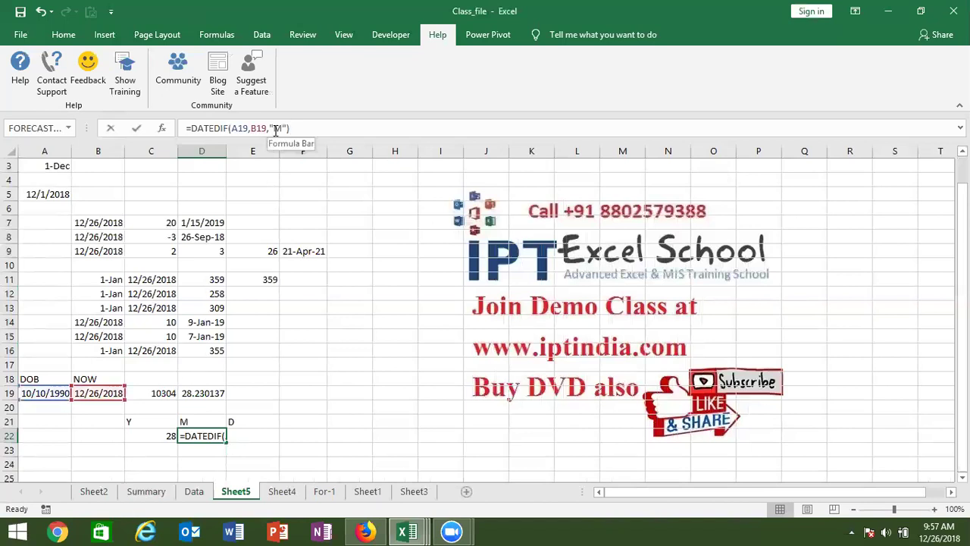
pyautogui.write('Y')
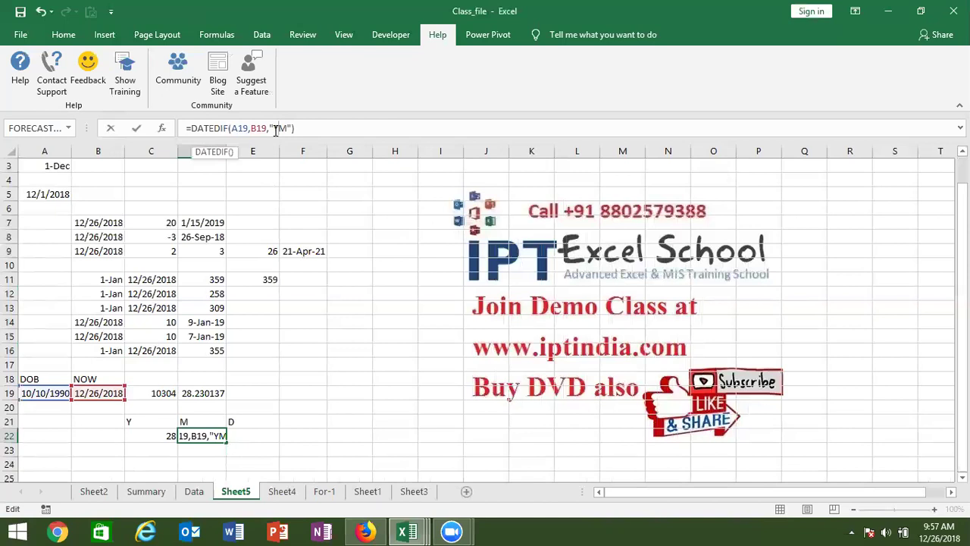
pyautogui.press('Return')
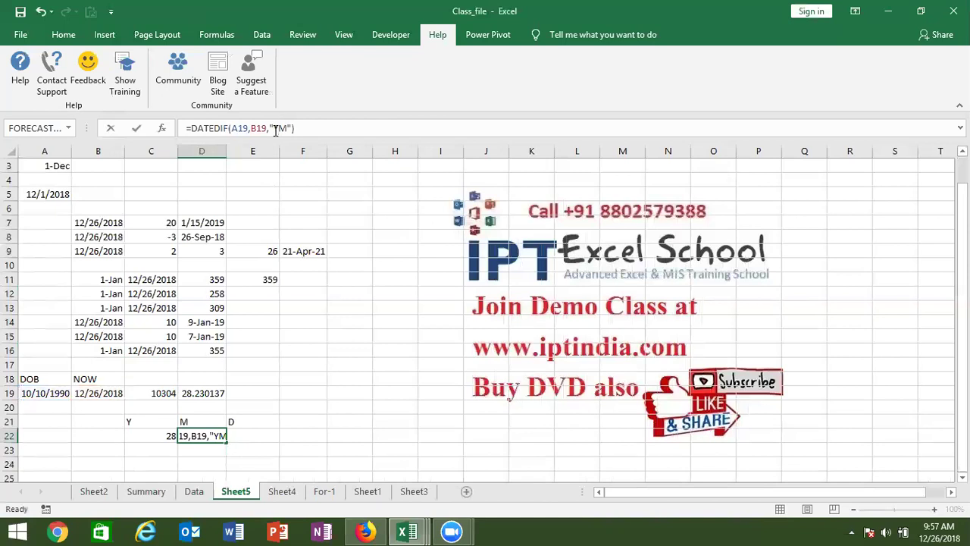
pyautogui.press('Up')
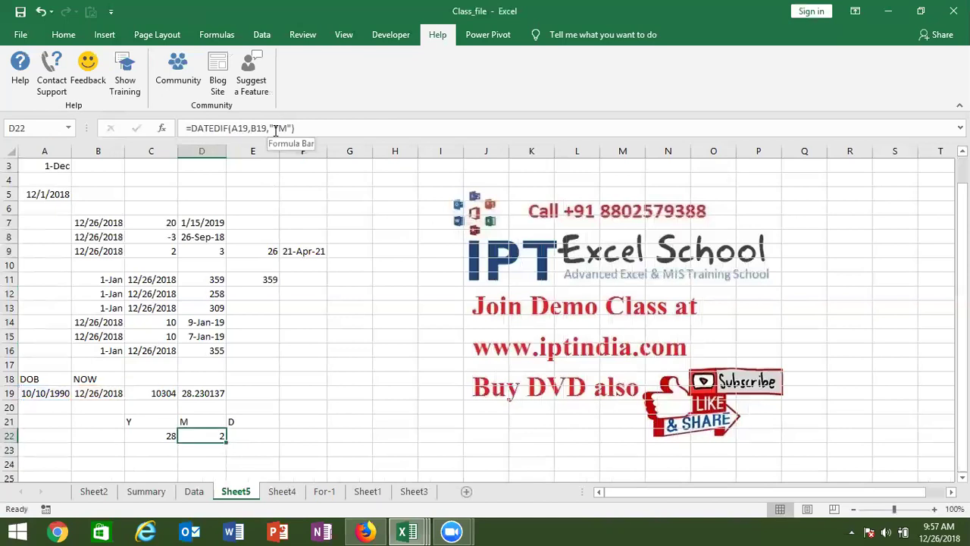
pyautogui.press('Right')
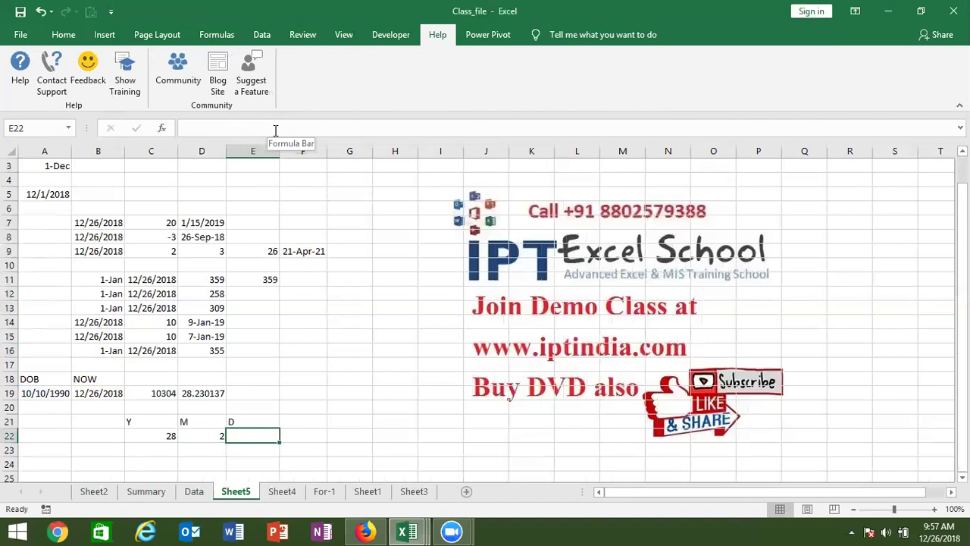
# Enter =DATEDIF(A19,B19,"MD") in E22, returning 16 leftover days
pyautogui.write('=DATE')
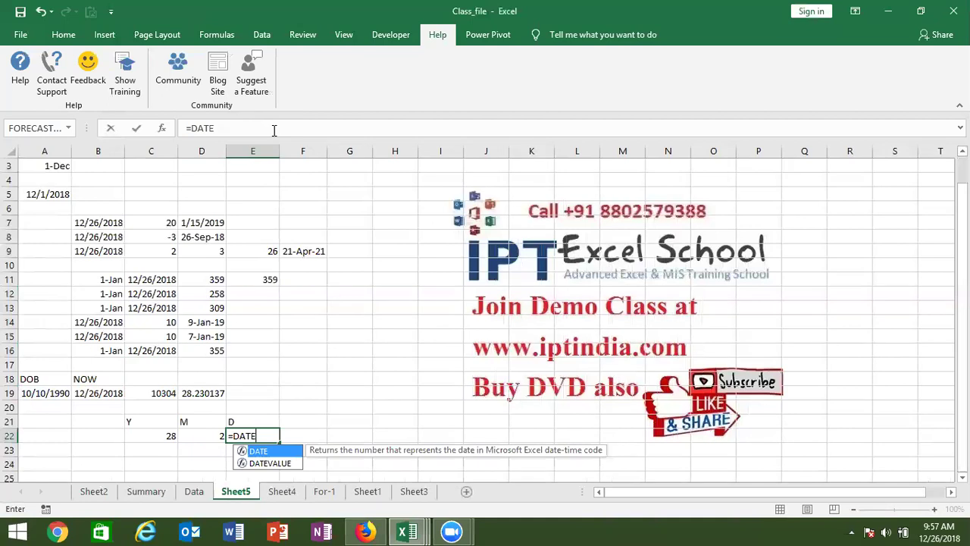
pyautogui.write('DIF')
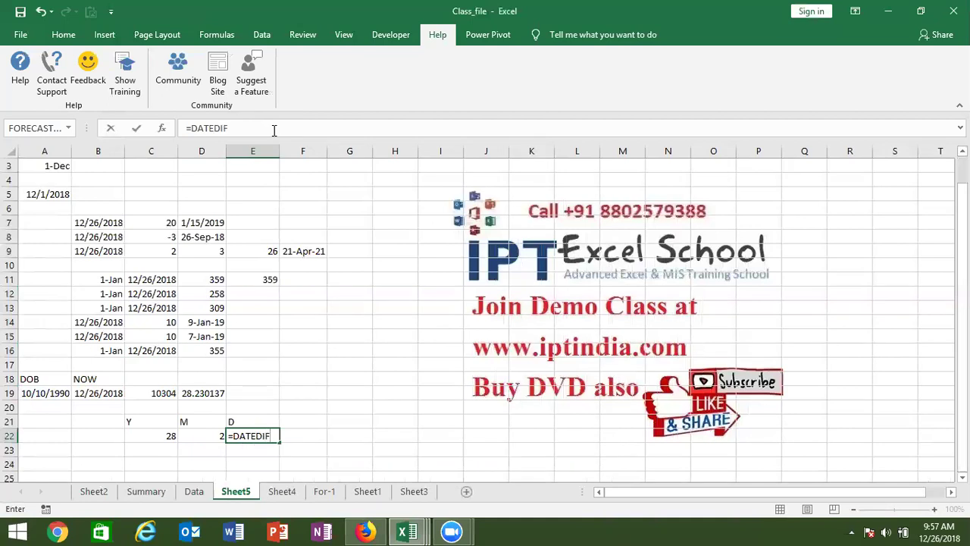
pyautogui.write('(')
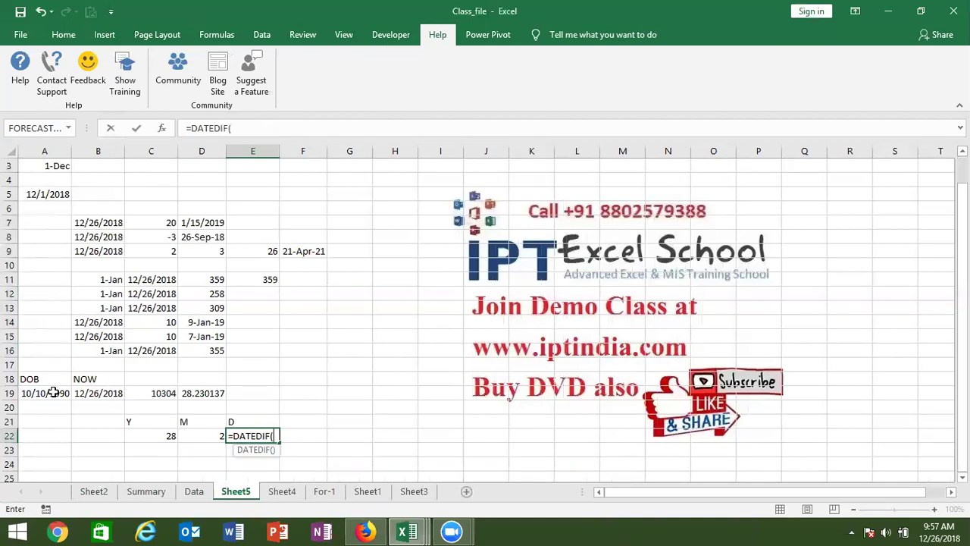
pyautogui.click(53, 392)
pyautogui.write(',')
pyautogui.click(77, 393)
pyautogui.write(',')
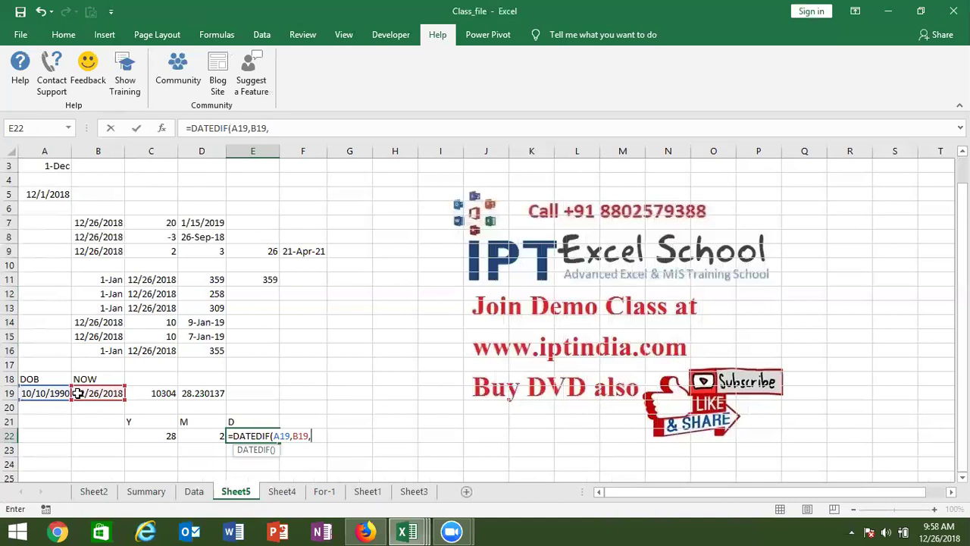
pyautogui.write('"MD")')
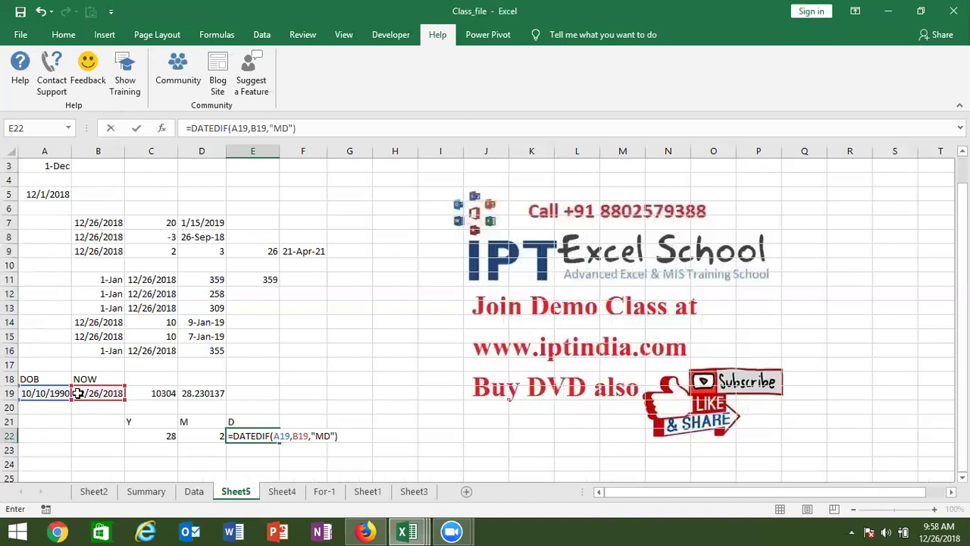
pyautogui.press('Return')
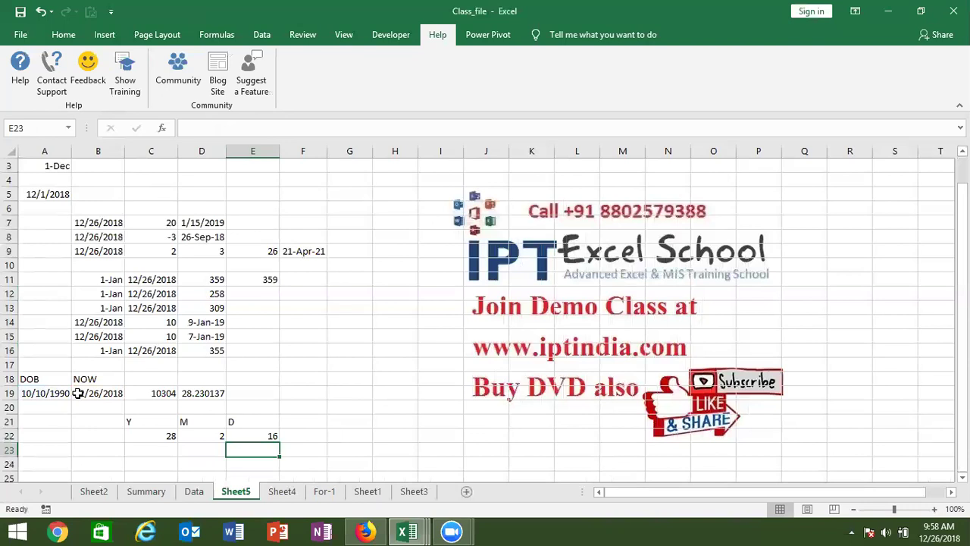
pyautogui.click(201, 296)
# Enter =DATEDIF(B12,C12,"m") in E12, returning 11 whole months
pyautogui.click(242, 293)
pyautogui.write('=DATEDIF')
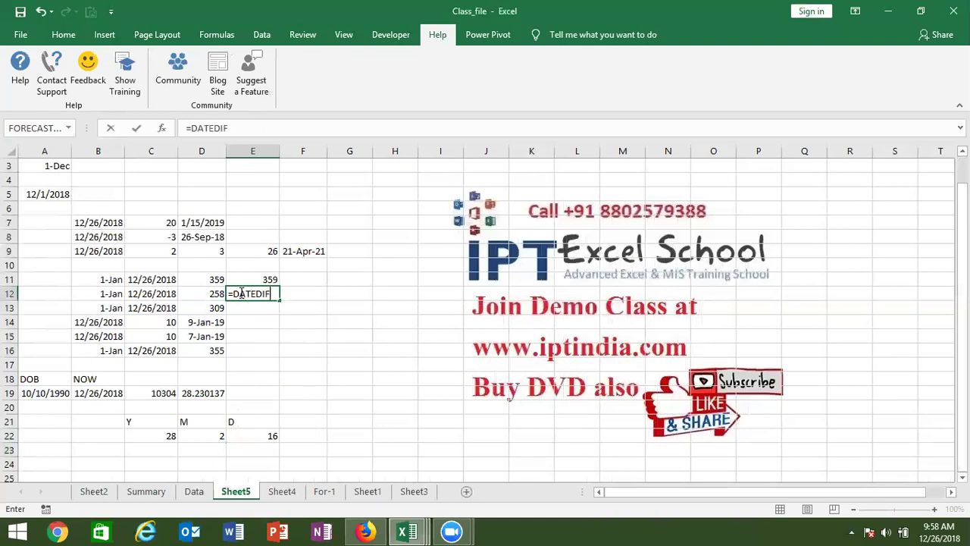
pyautogui.write('(')
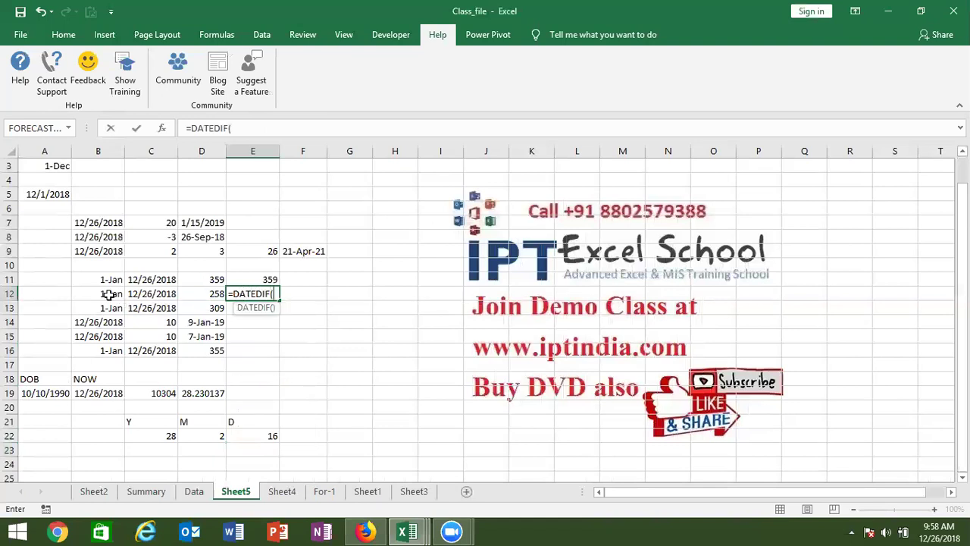
pyautogui.click(109, 295)
pyautogui.write(',')
pyautogui.click(131, 295)
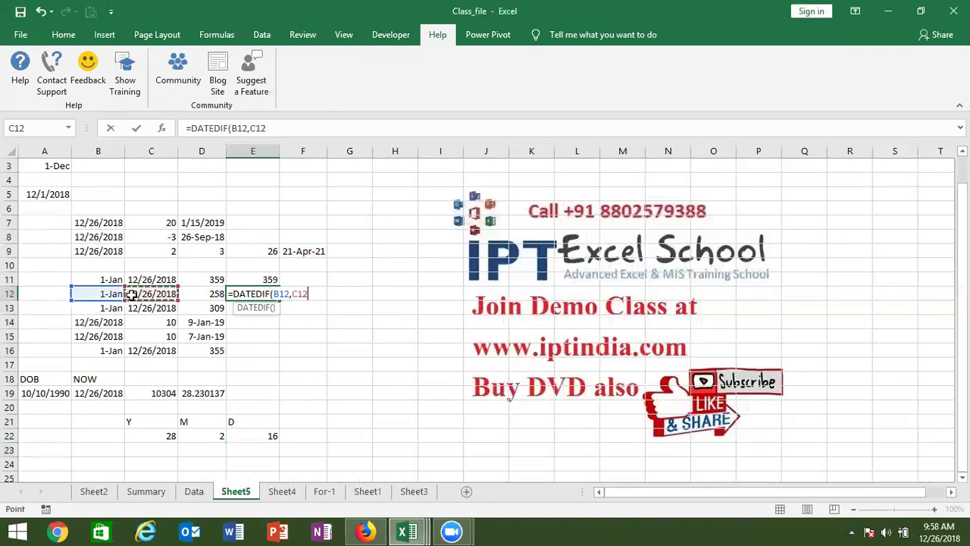
pyautogui.write(',"D')
pyautogui.write('IF')
pyautogui.press('BackSpace')
pyautogui.press('BackSpace')
pyautogui.press('BackSpace')
pyautogui.write('m")')
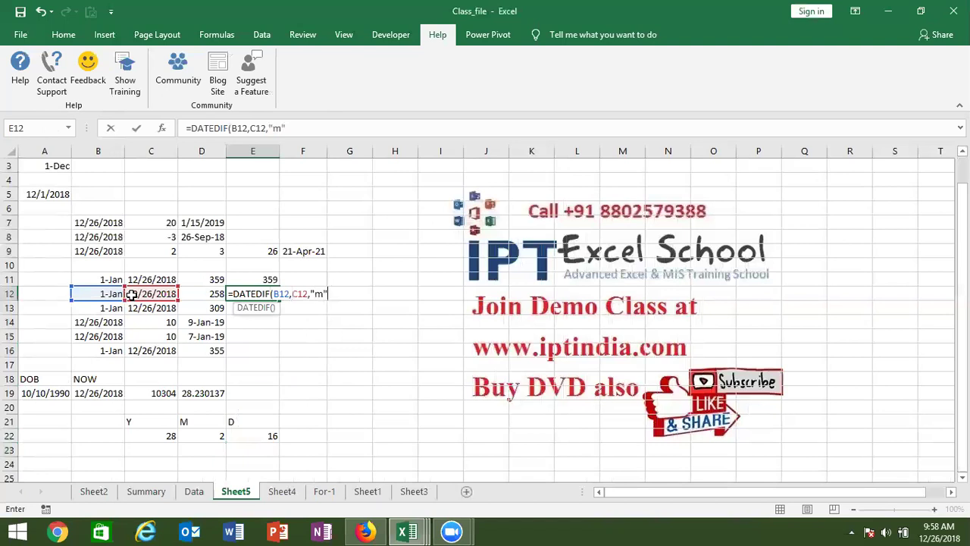
pyautogui.press('Return')
pyautogui.press('Up')
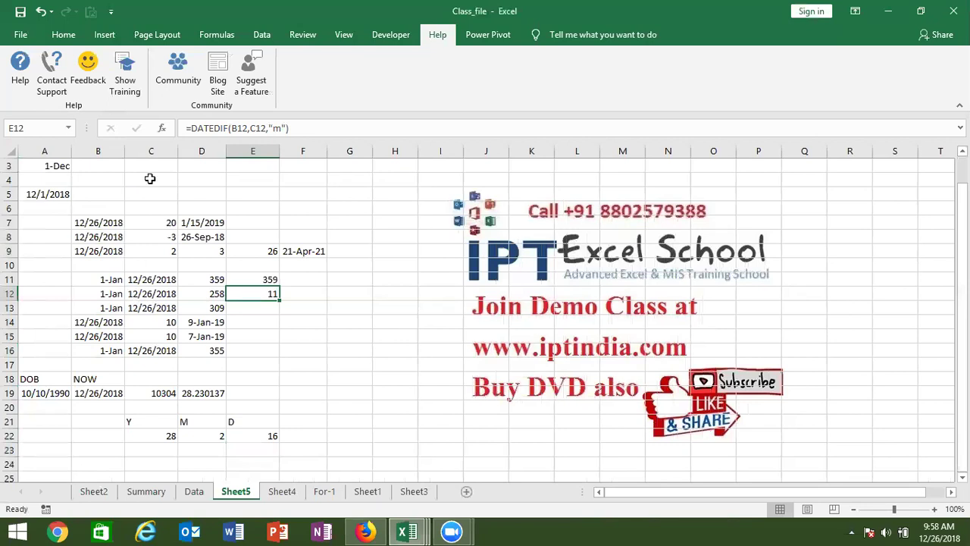
pyautogui.click(265, 37)
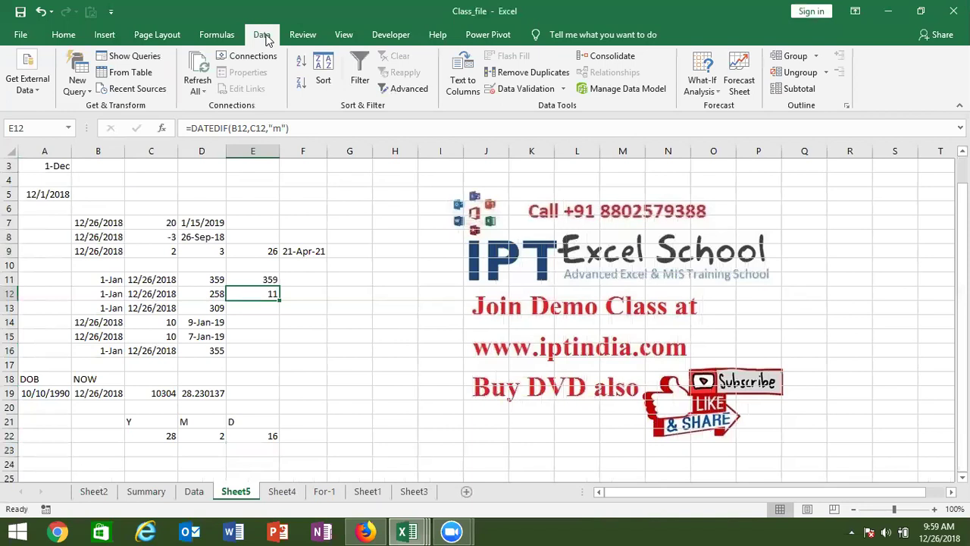
# Save the workbook as Date Time Formulas-1 in the 4.Formulas Menu folder
pyautogui.click(21, 37)
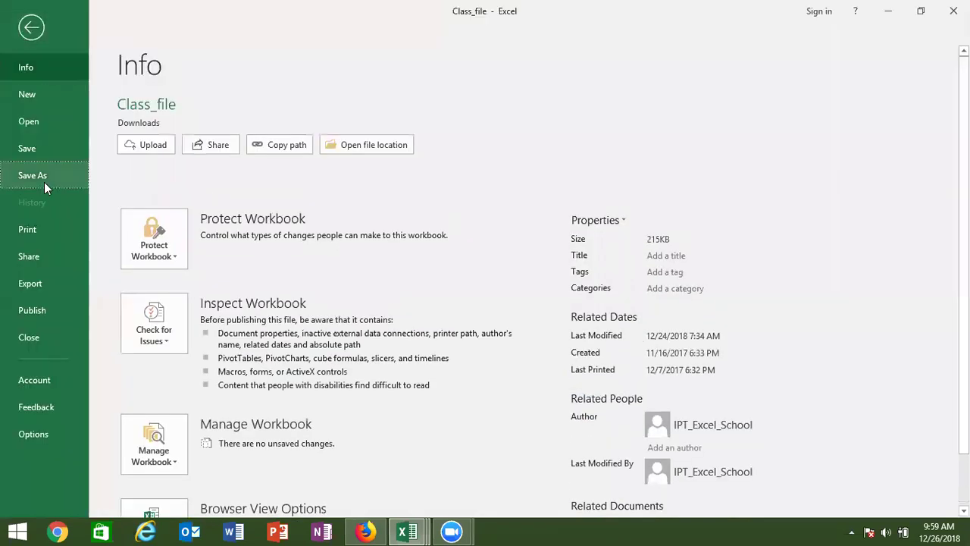
pyautogui.click(44, 182)
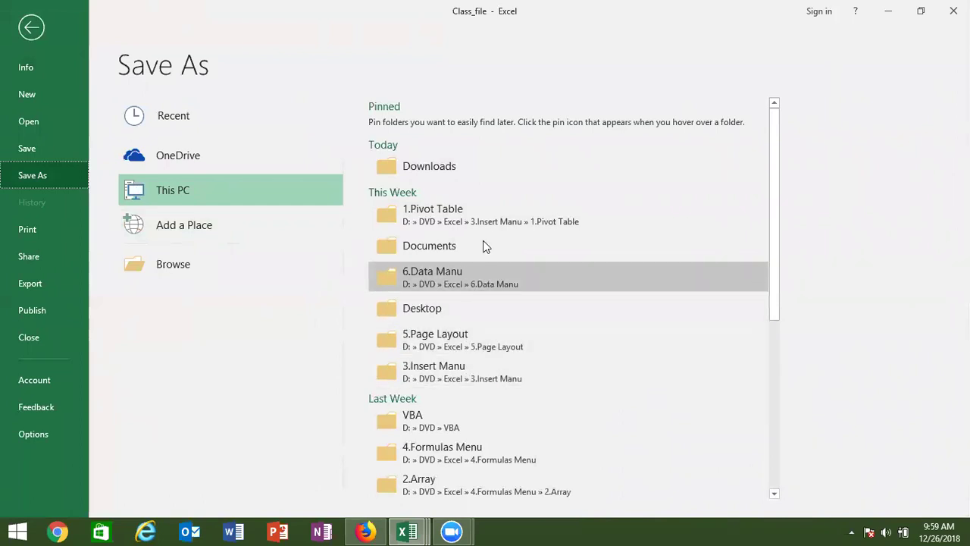
pyautogui.click(455, 450)
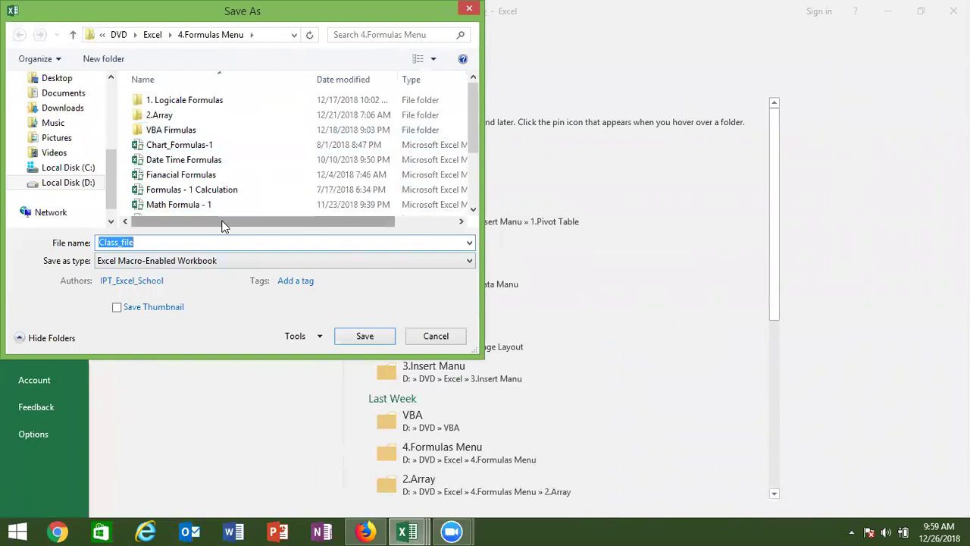
pyautogui.moveTo(223, 226); pyautogui.dragTo(195, 223)
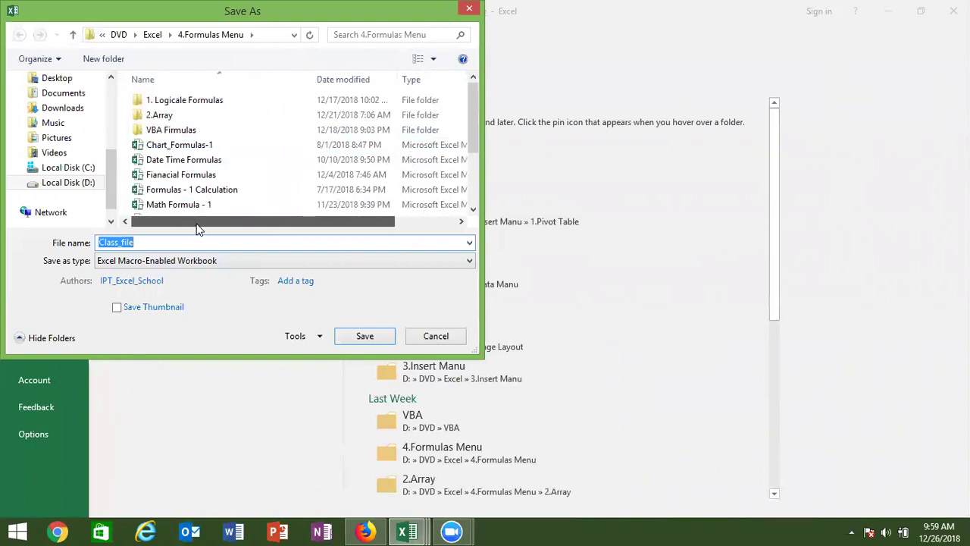
pyautogui.moveTo(473, 121)
pyautogui.mouseDown()
pyautogui.moveTo(467, 173)
pyautogui.moveTo(470, 133)
pyautogui.mouseUp()
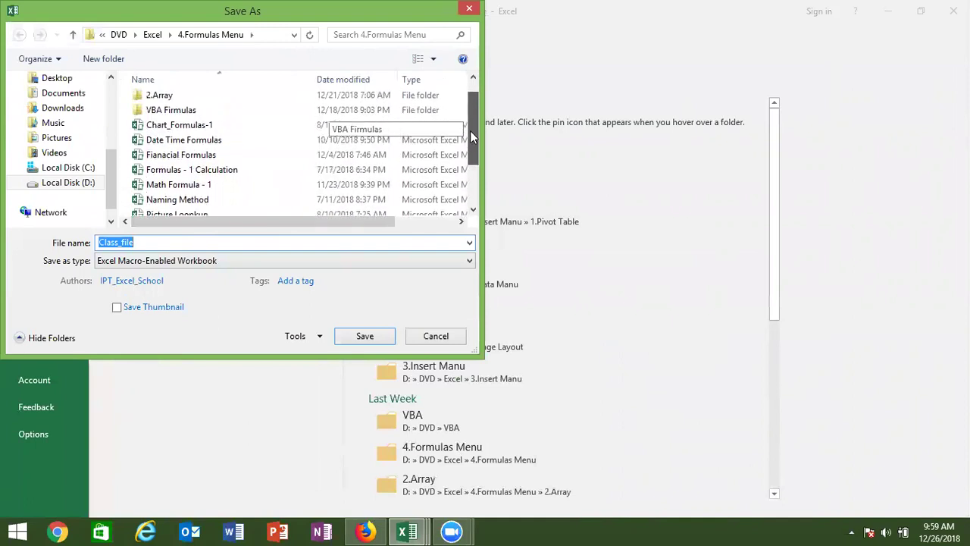
pyautogui.write('dA')
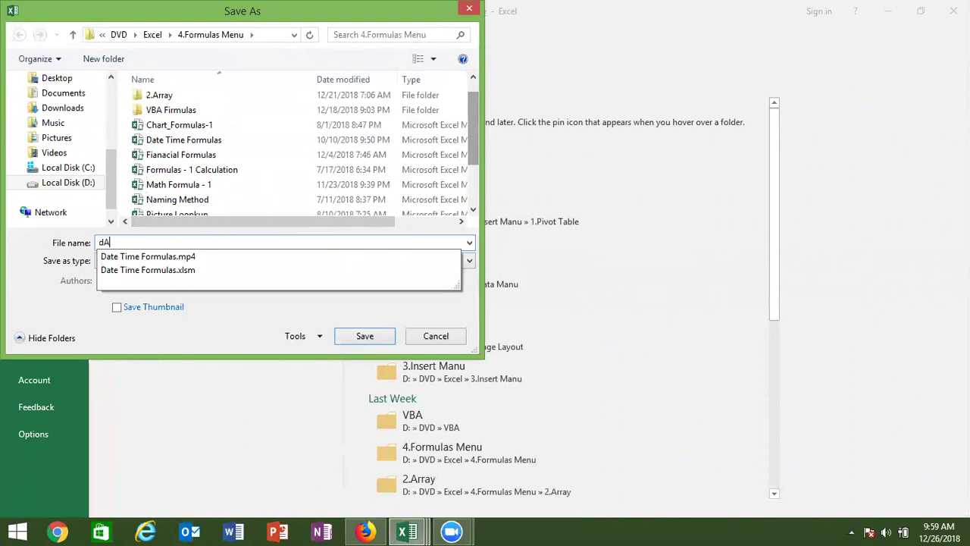
pyautogui.press('Down')
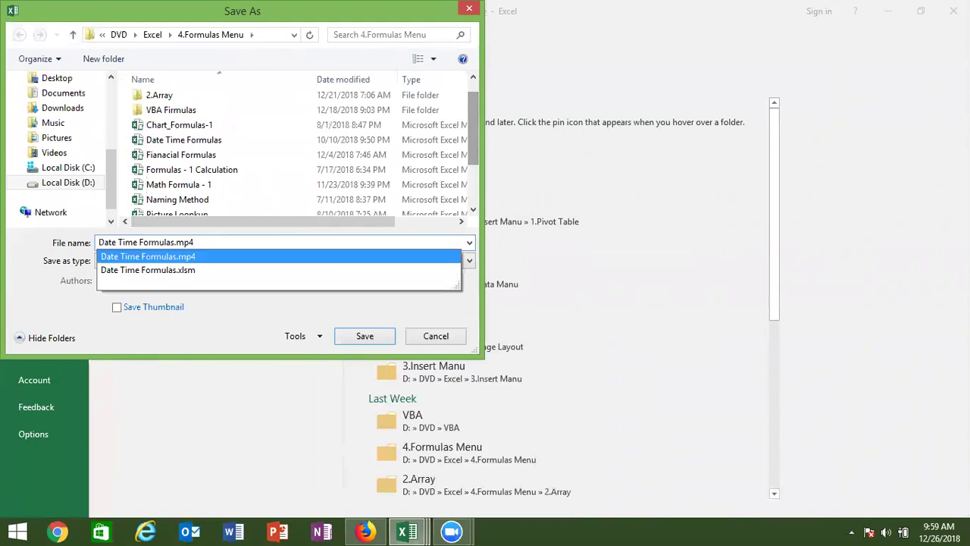
pyautogui.press('BackSpace')
pyautogui.press('BackSpace')
pyautogui.press('BackSpace')
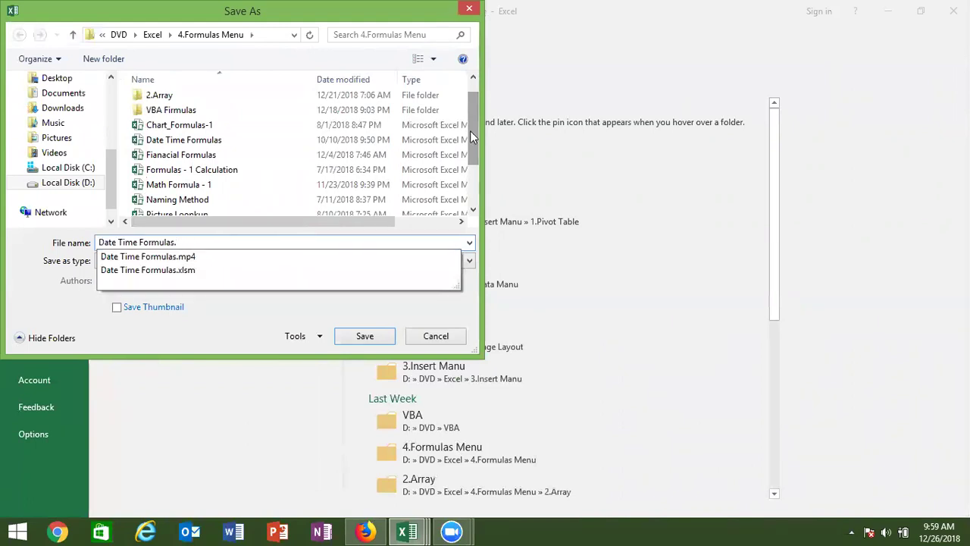
pyautogui.press('BackSpace')
pyautogui.write('-1')
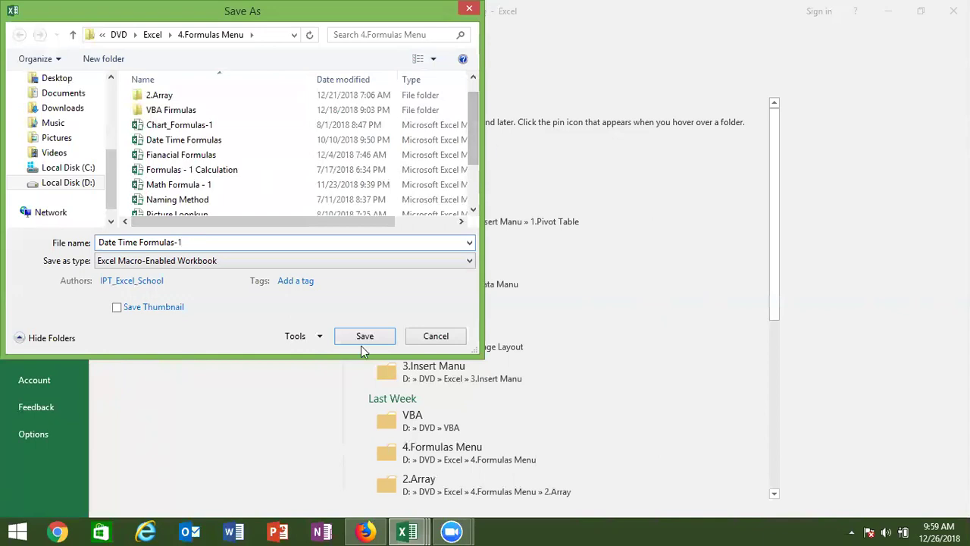
pyautogui.click(363, 341)
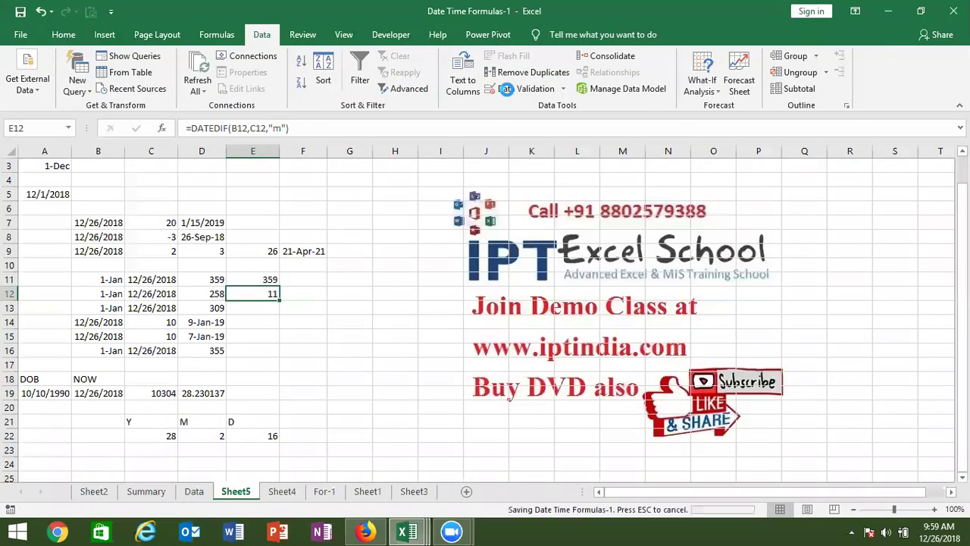